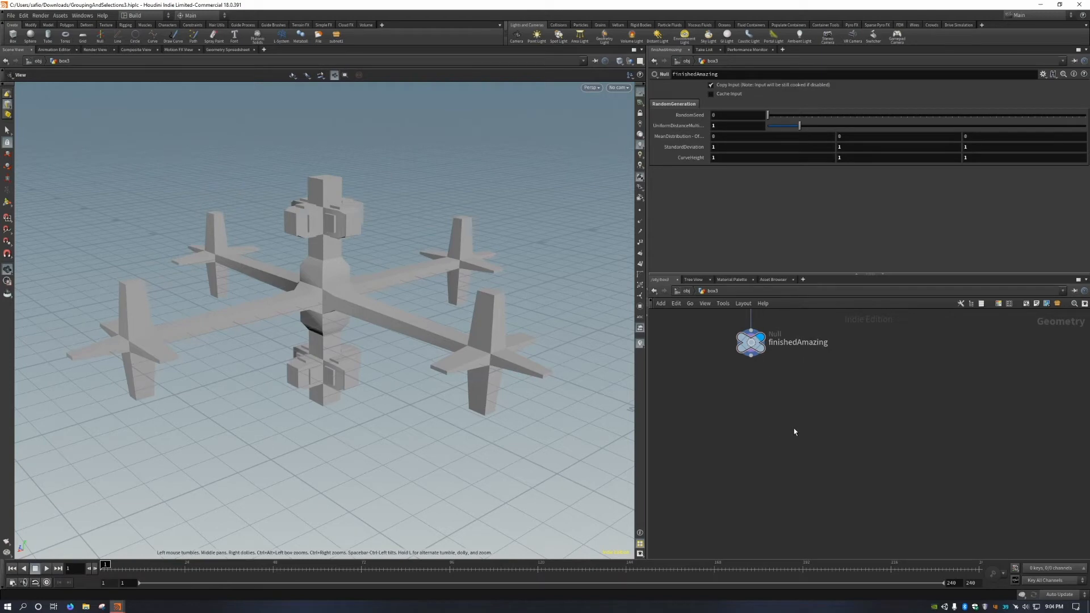
Add a UV Unwrap node below the finishedAmazing null, connect it and make it the displayed node.
key(Tab)
text(uv)
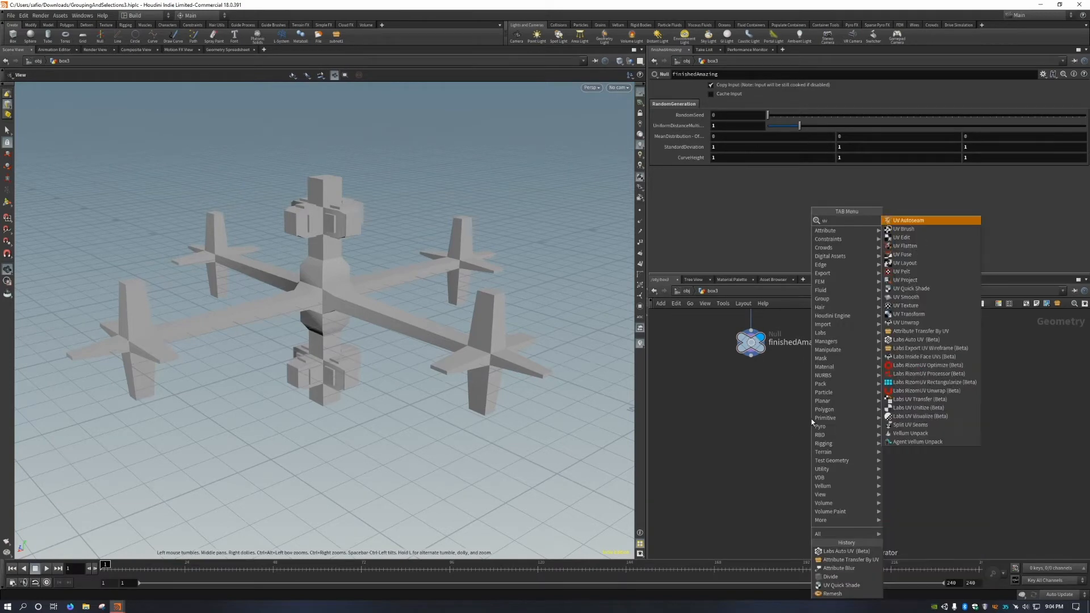
click(906, 323)
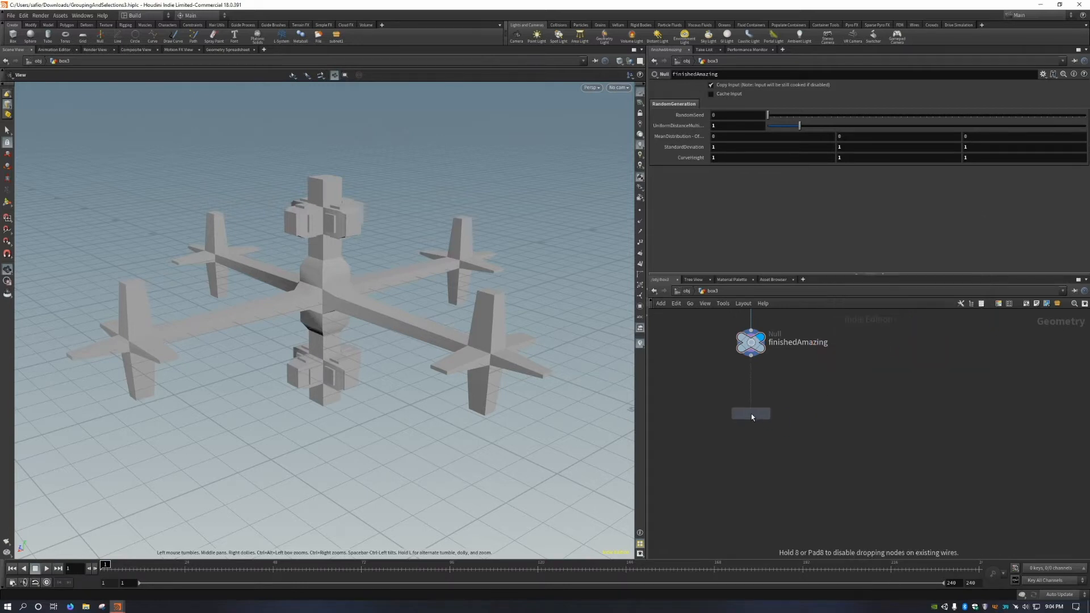
click(752, 414)
drag(770, 397, 779, 351)
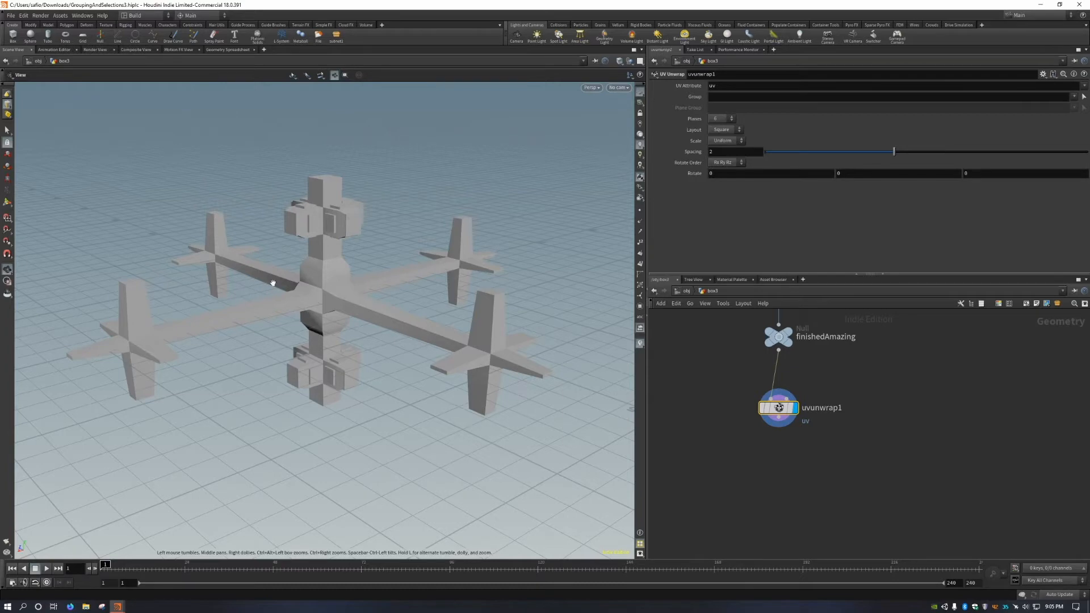
Inspect the unwrapped islands in the UV view and check the uv attribute values in the geometry spreadsheet.
key(space+5)
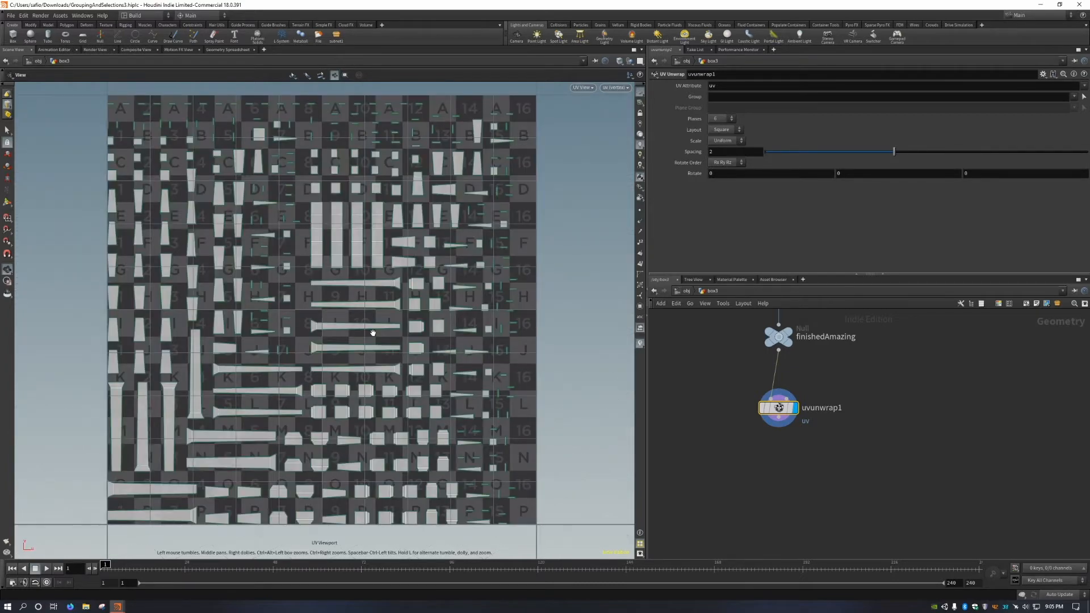
key(space+1)
key(space+5)
click(225, 49)
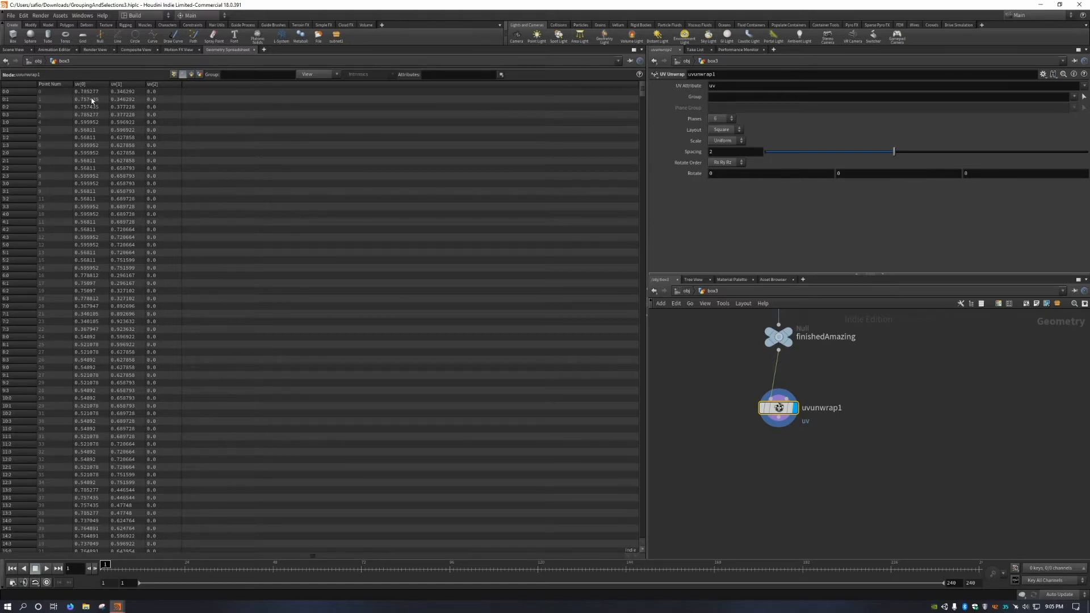
click(12, 50)
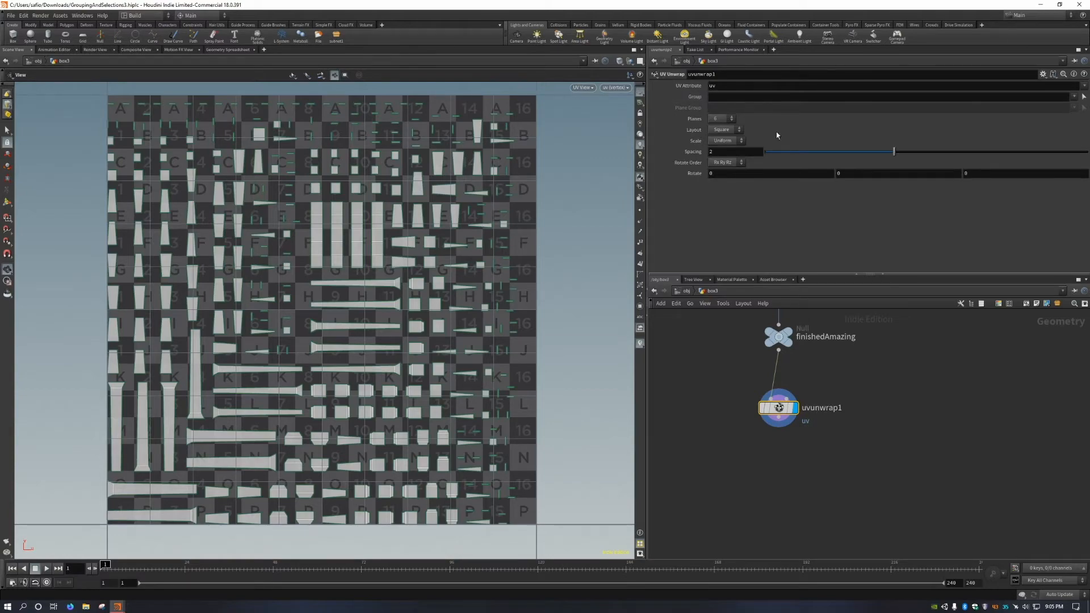
Set the UV Unwrap node's island spacing to 0.5.
drag(894, 151, 748, 155)
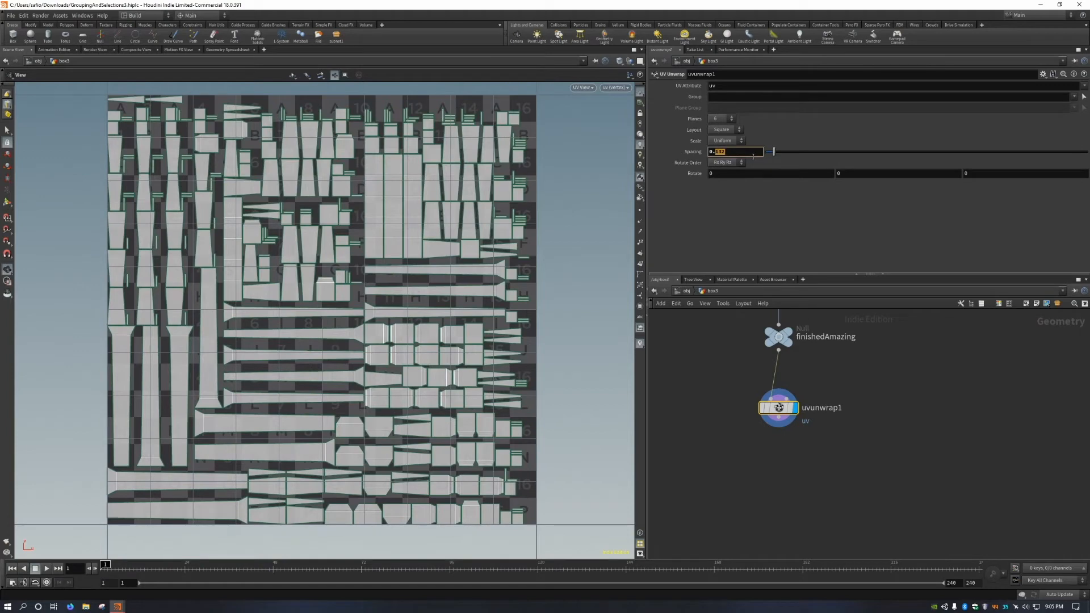
text(5)
key(Return)
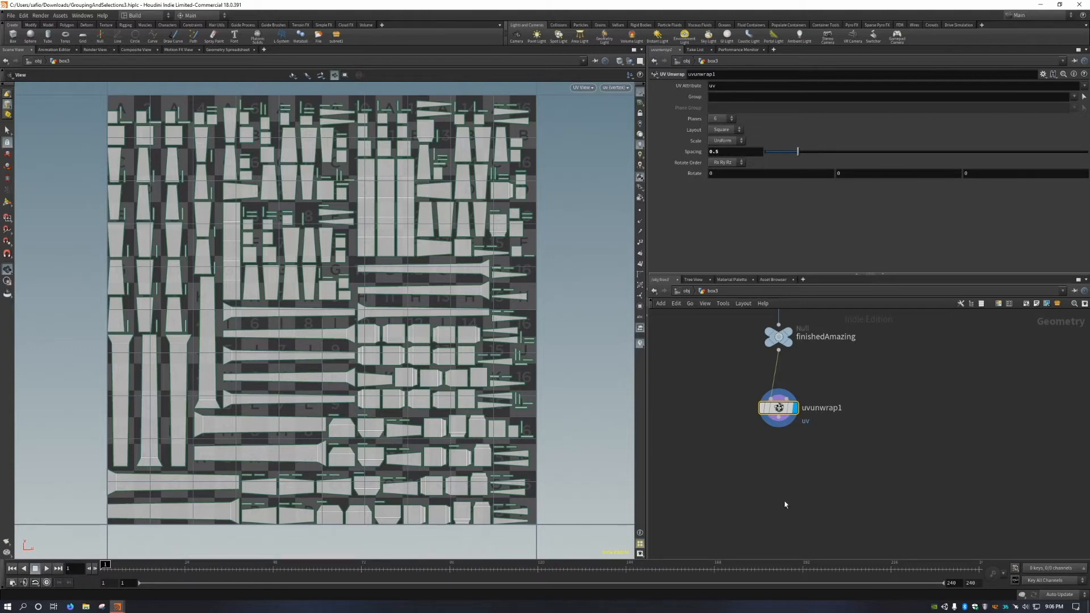
Add a UV Transform node connected below uvunwrap1 and display it.
middle_drag(785, 504, 743, 459)
key(Tab)
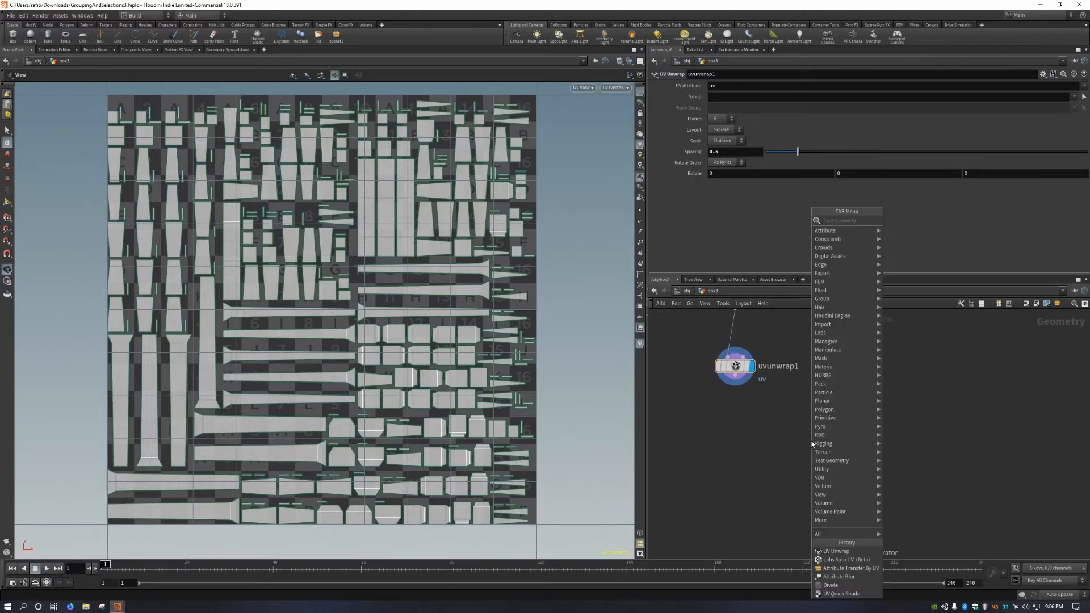
text(uv transform)
key(Return)
click(734, 429)
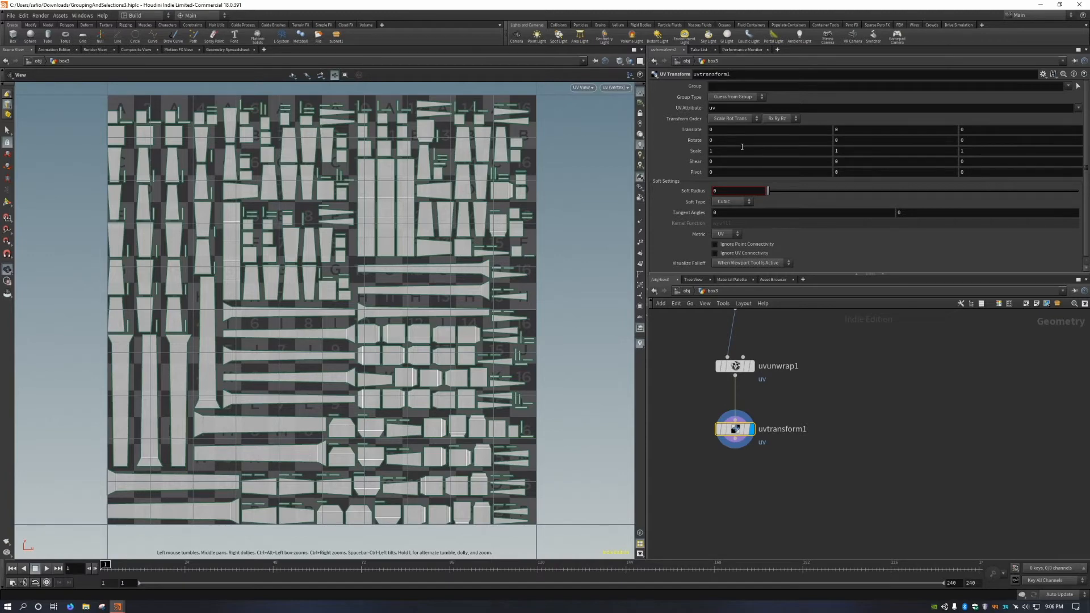
Try out the UV Transform node's translate, rotate and scale values on the layout, and undo the changes.
mouse_move(752, 129)
middle_down()
mouse_move(761, 111)
mouse_move(741, 111)
mouse_move(761, 111)
mouse_move(742, 138)
middle_up()
mouse_move(976, 144)
middle_down()
mouse_move(999, 142)
mouse_move(980, 143)
mouse_move(972, 129)
mouse_move(1011, 129)
mouse_move(971, 129)
middle_up()
key(ctrl+z)
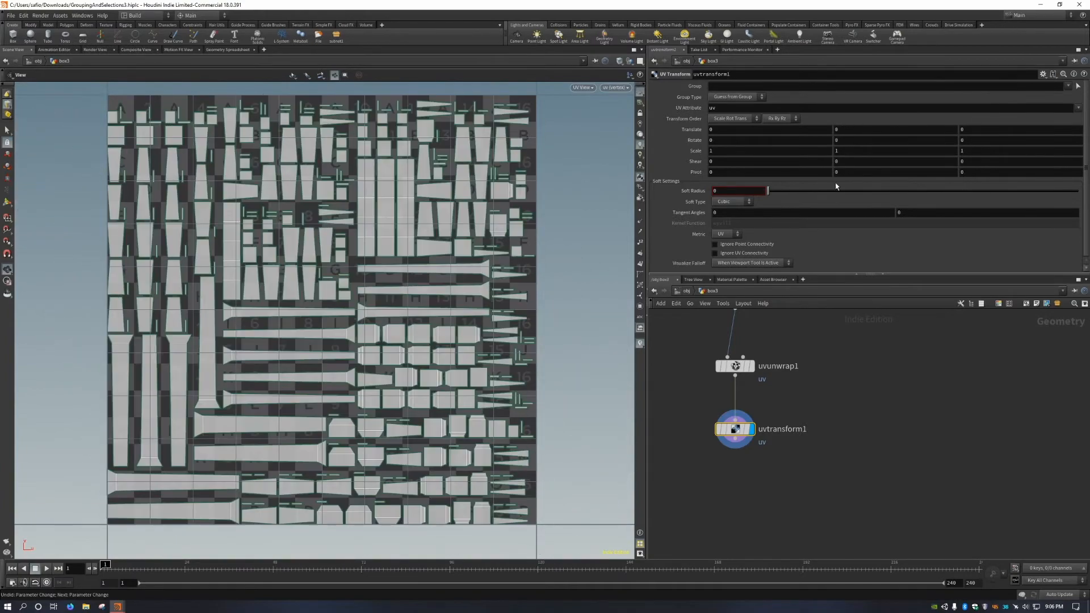
mouse_move(752, 151)
middle_down()
mouse_move(778, 155)
mouse_move(738, 155)
mouse_move(762, 157)
mouse_move(738, 154)
mouse_move(751, 151)
middle_up()
click(717, 86)
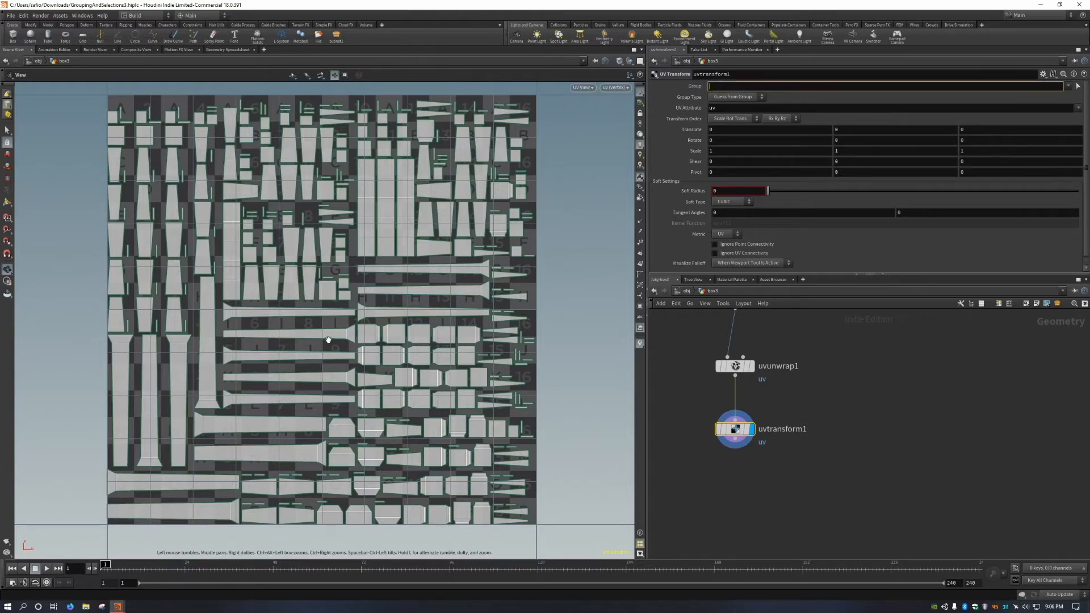
middle_drag(369, 336, 373, 341)
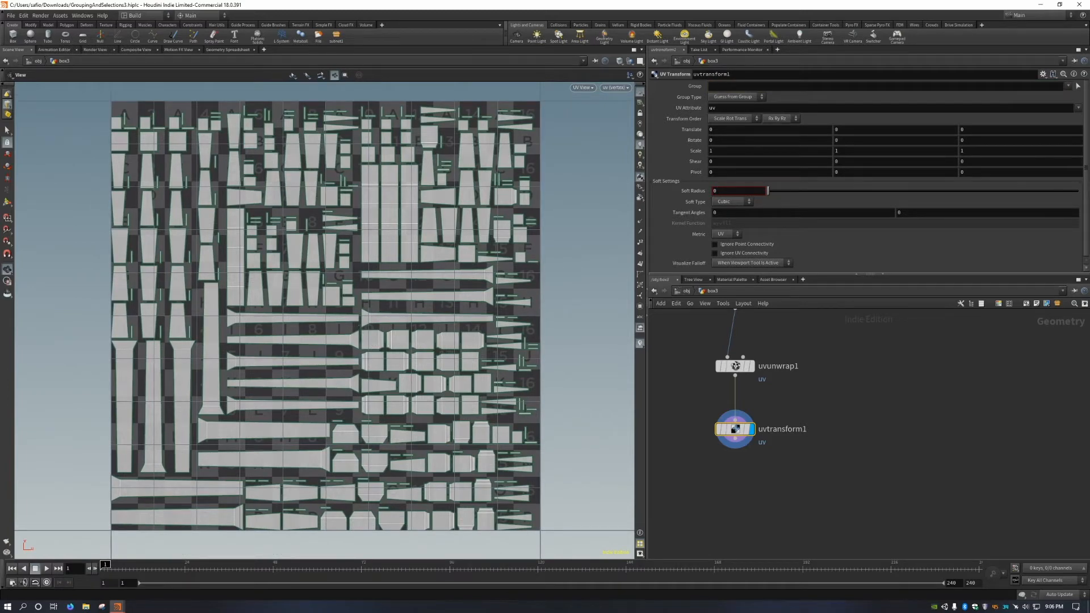
Add a UV Project node beside the unwrap branch, feed it from finishedAmazing and display its result.
middle_drag(819, 467, 827, 431)
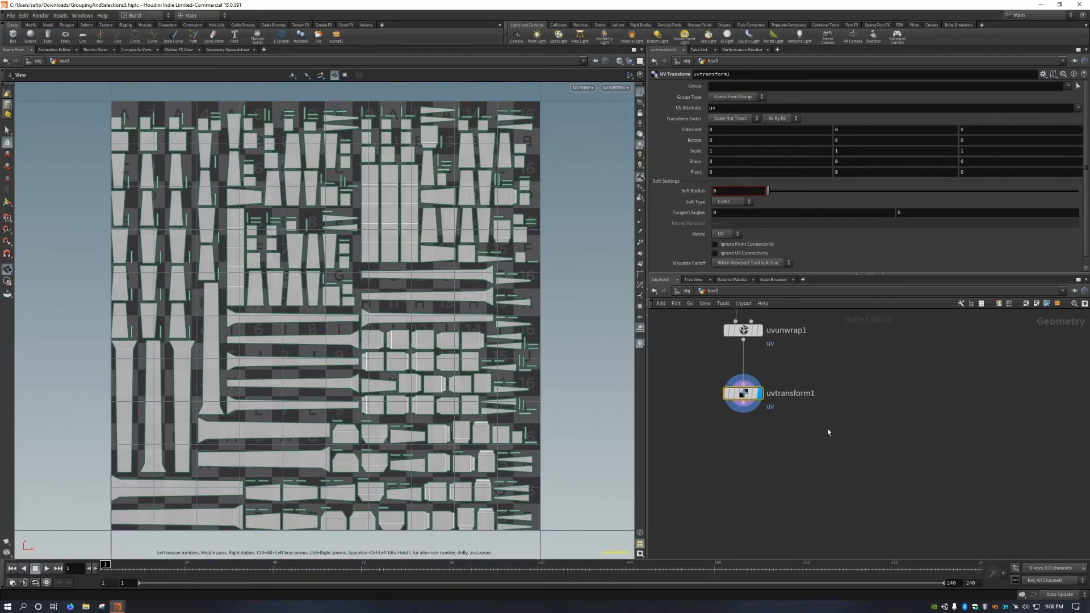
key(Tab)
text(uvlay)
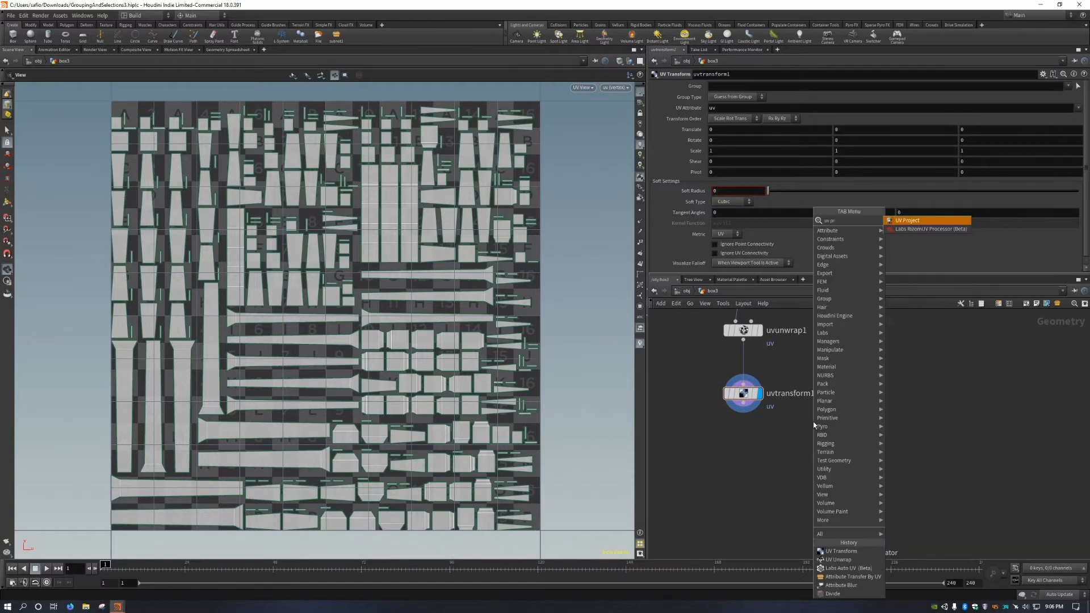
key(Return)
click(845, 389)
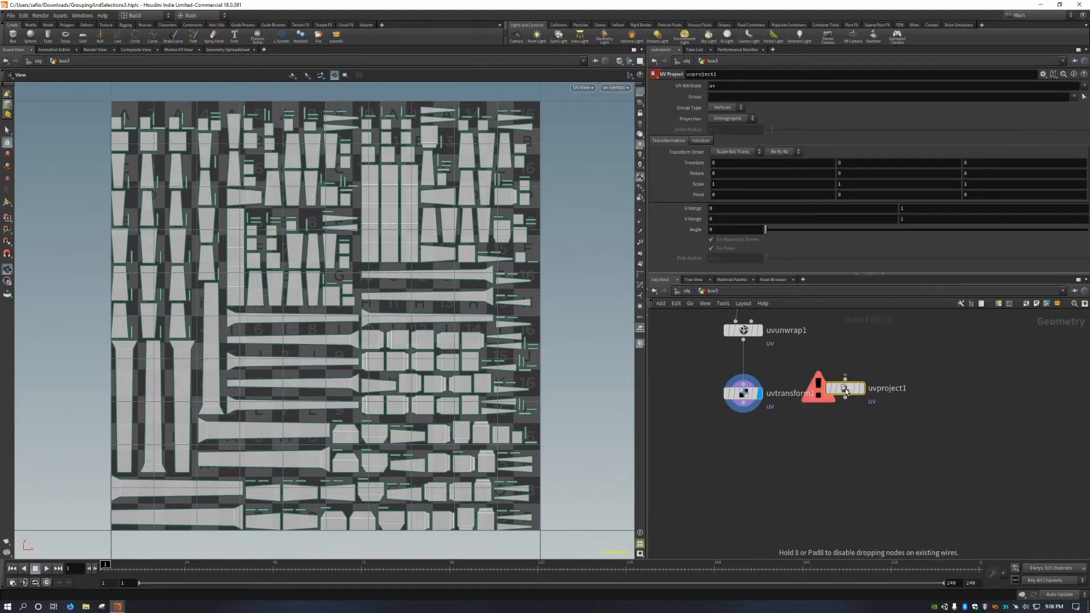
middle_drag(844, 393, 838, 447)
drag(838, 446, 737, 326)
click(859, 385)
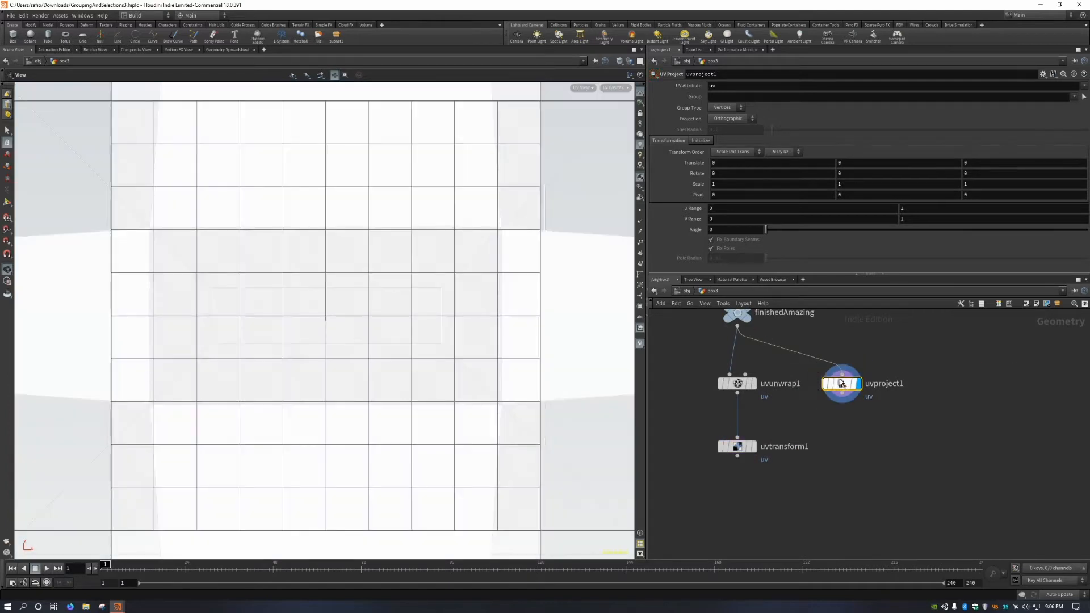
Compare the projected UVs with the 3D model and set the UV Project node's scale to 46 on all axes.
key(f)
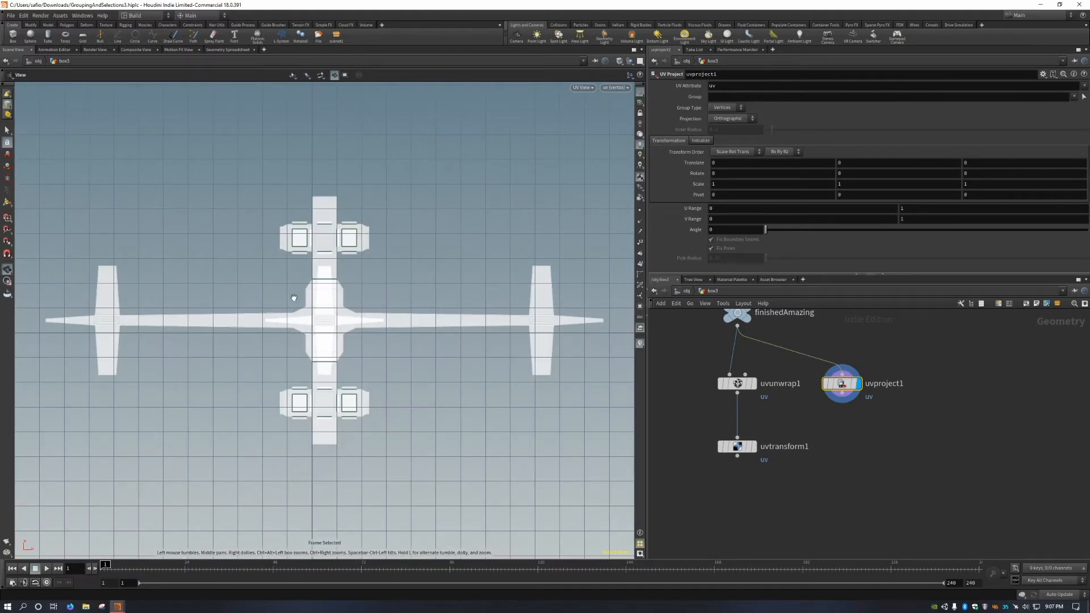
key(1)
drag(316, 332, 307, 360)
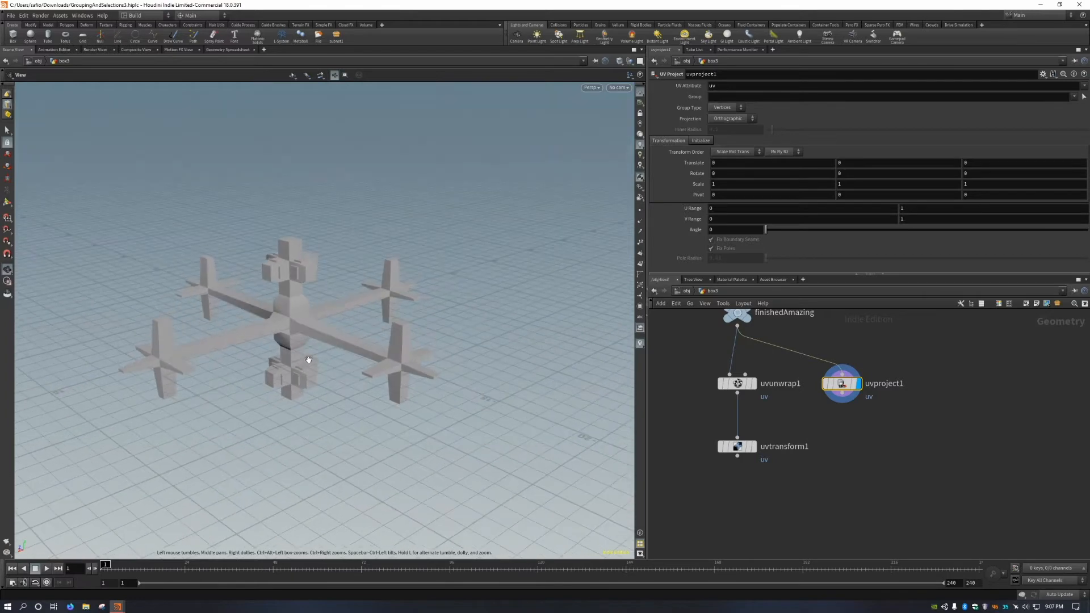
key(5)
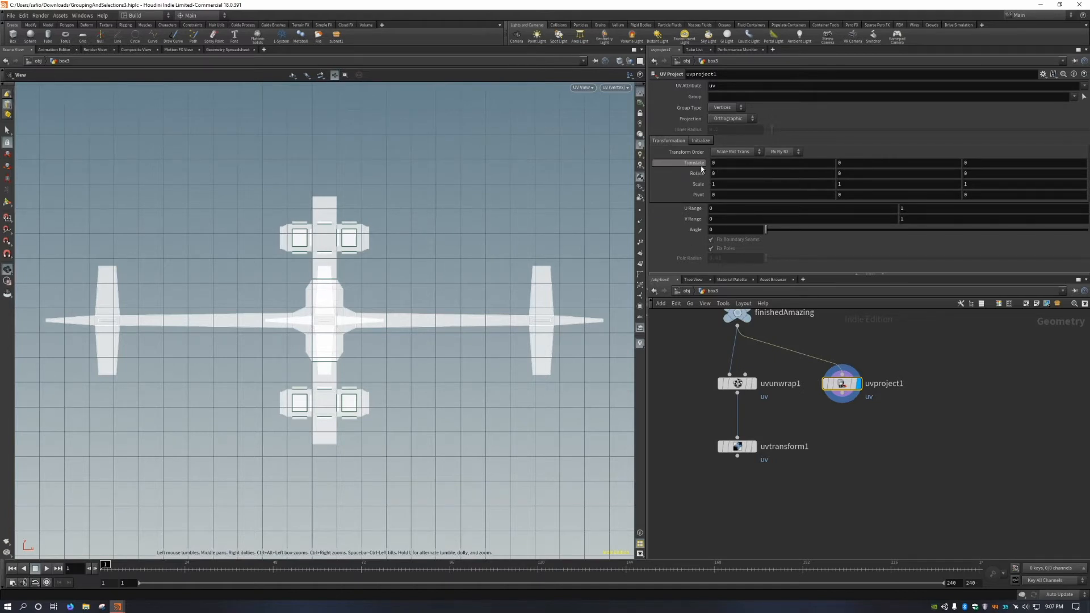
middle_drag(687, 162, 862, 175)
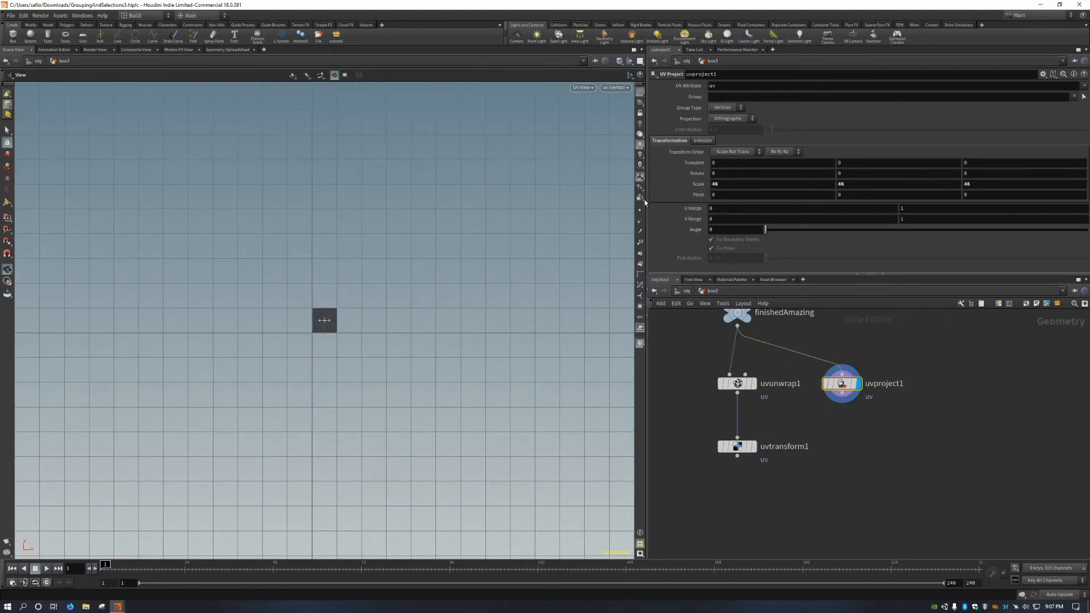
key(f)
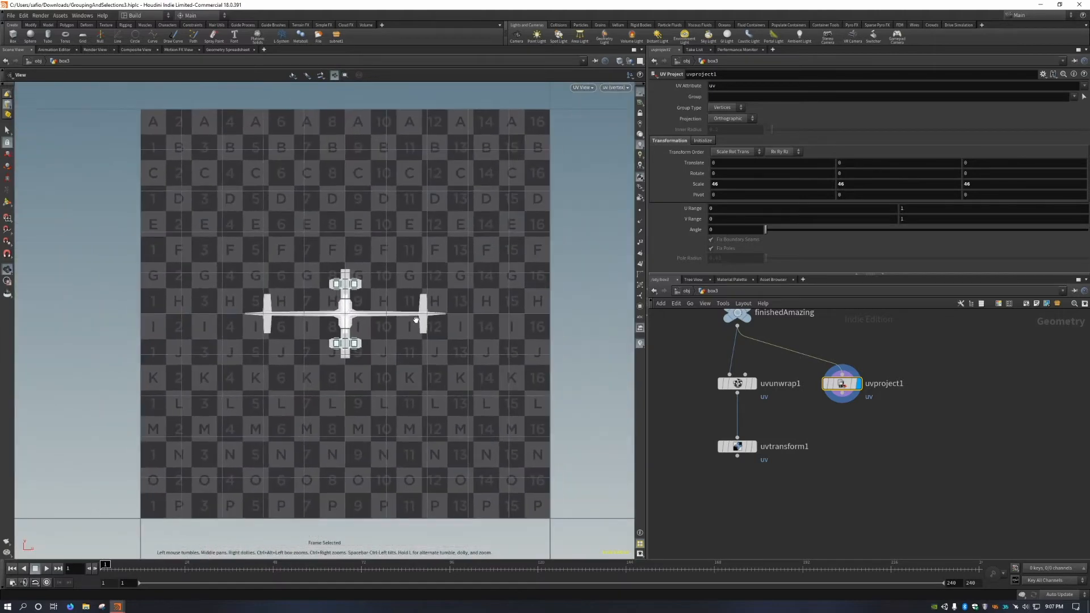
Set the UV Project node's initialization method to To ZX Plane.
click(703, 142)
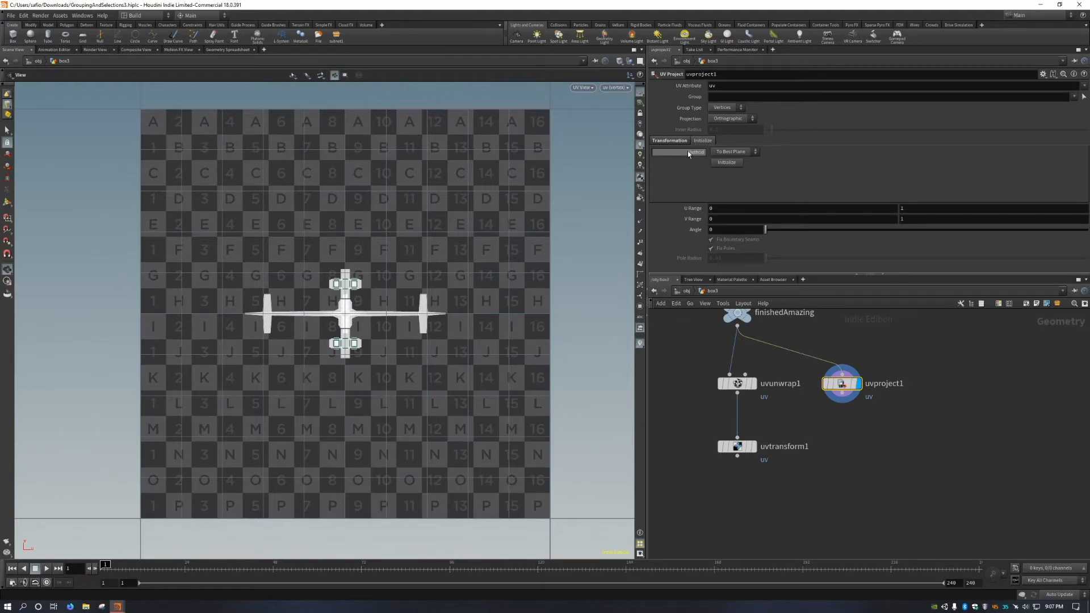
click(741, 152)
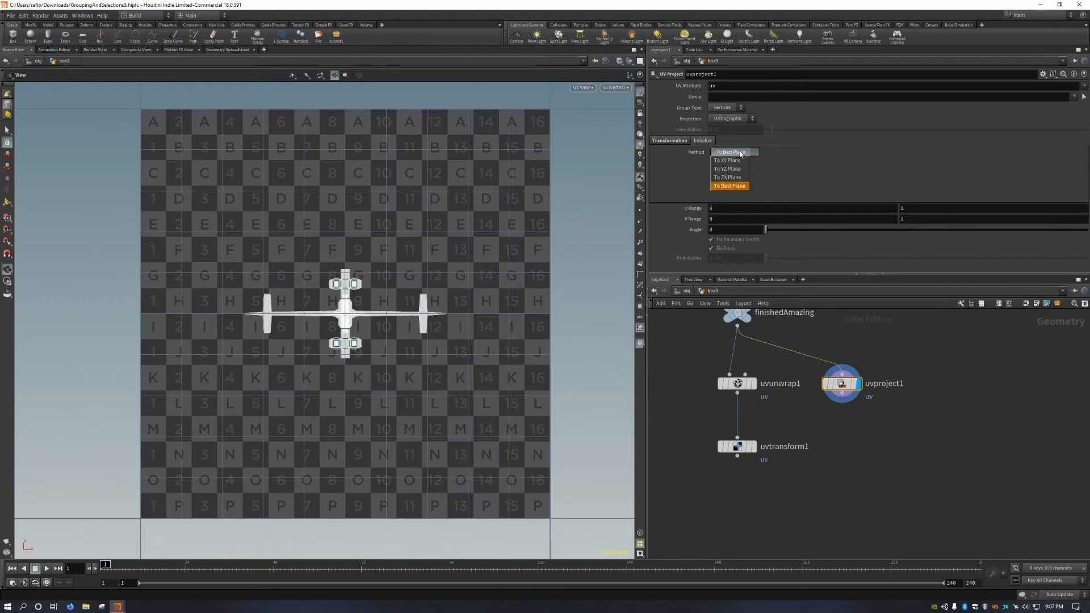
click(724, 177)
Check the model's orientation against the axes in perspective, and initialize the UV projection with the ZX plane method.
key(space+1)
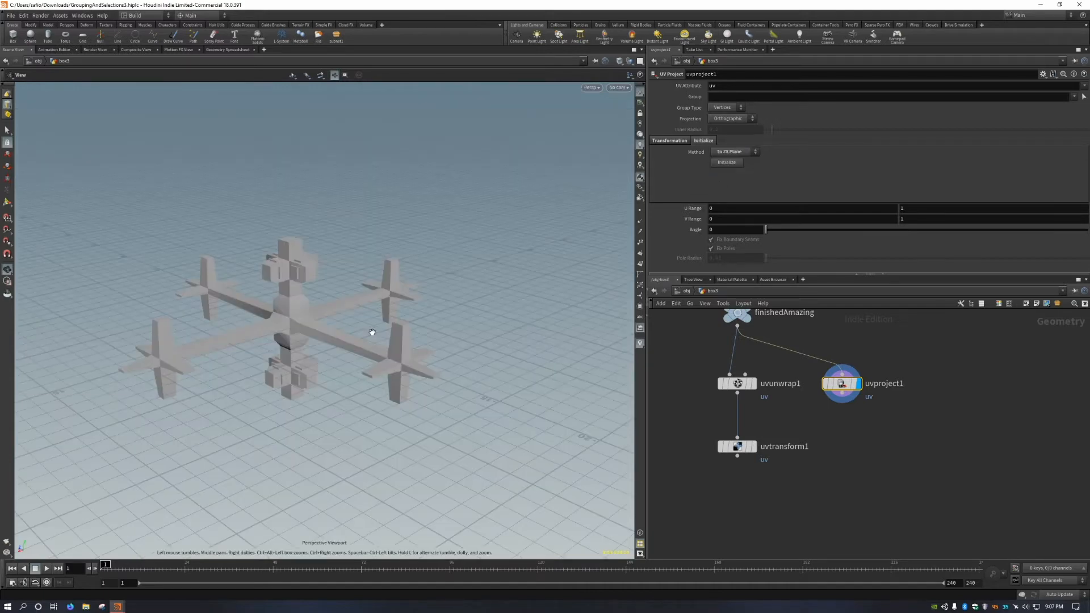
drag(334, 343, 479, 356)
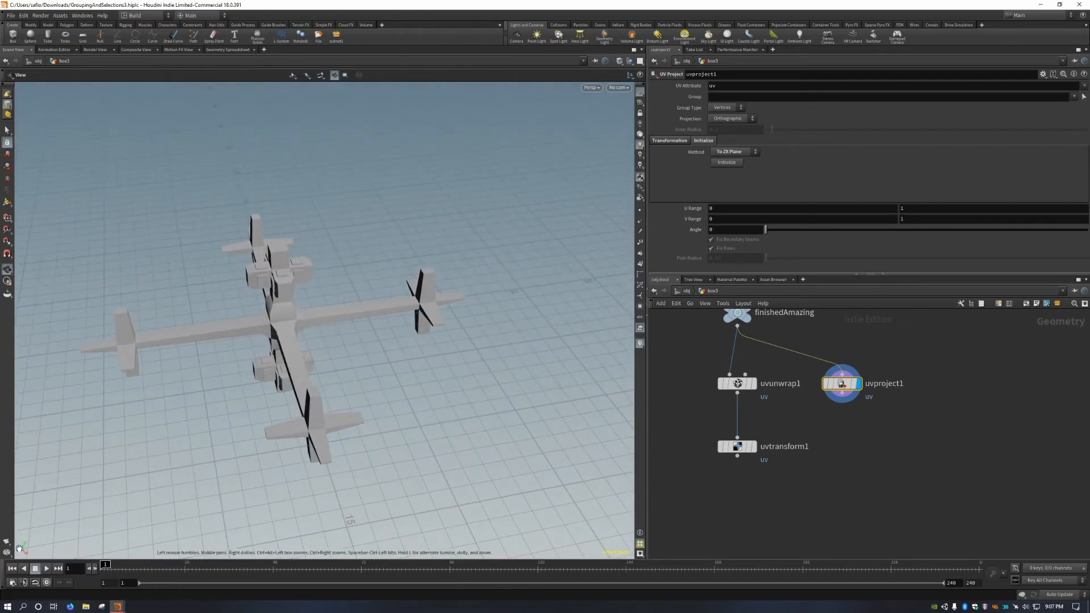
drag(166, 477, 275, 406)
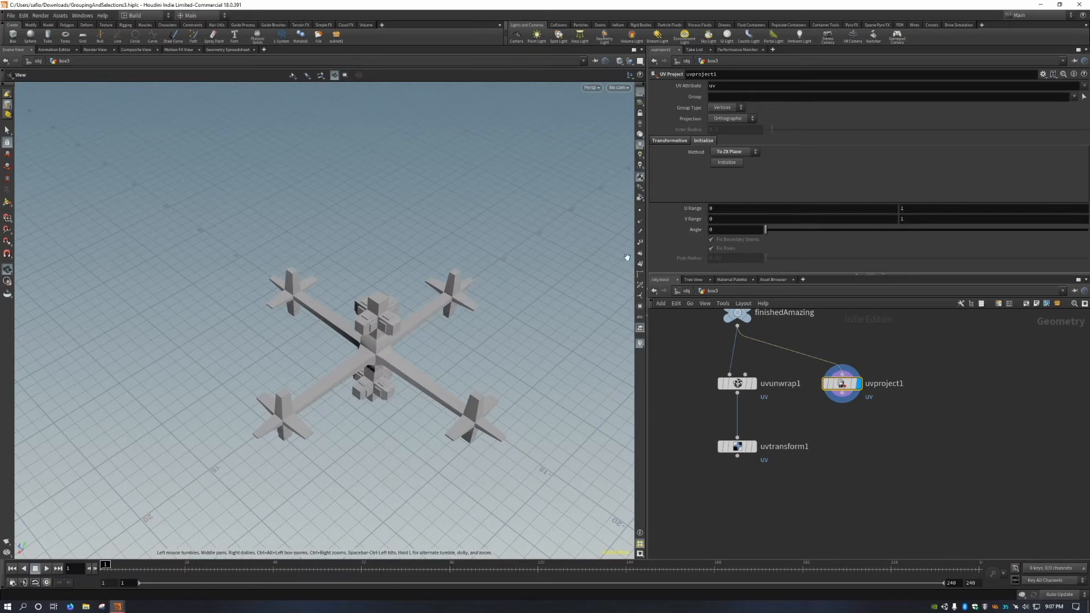
drag(419, 337, 348, 371)
drag(355, 322, 206, 280)
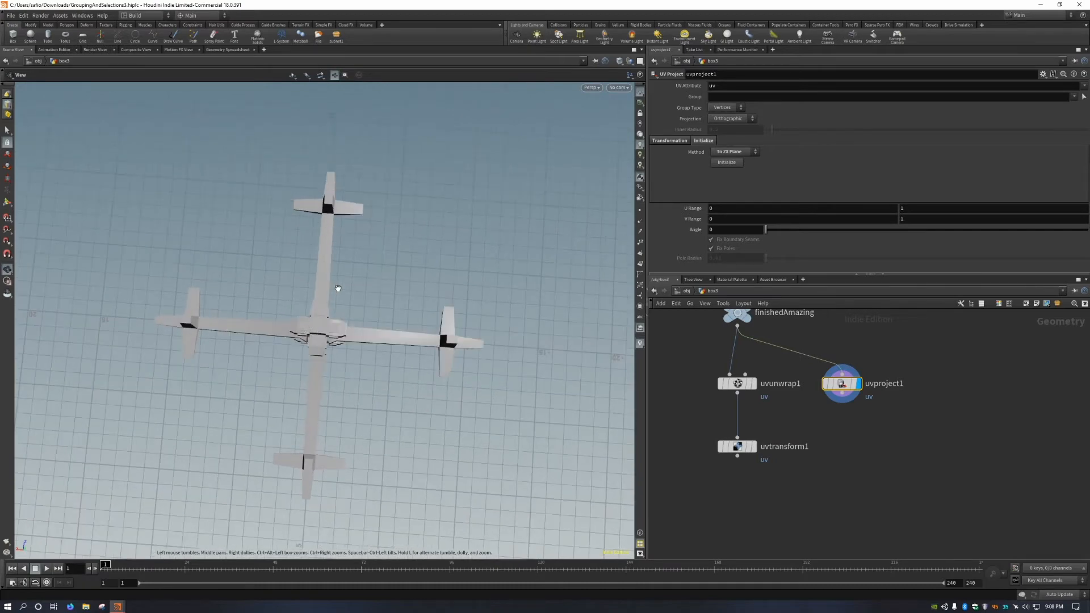
key(space+5)
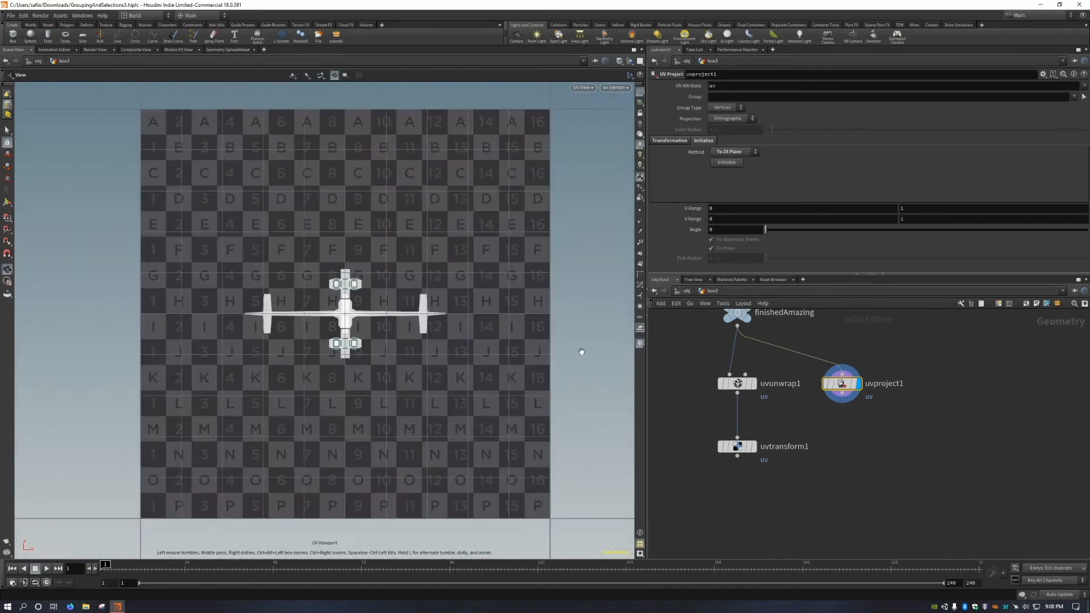
click(735, 152)
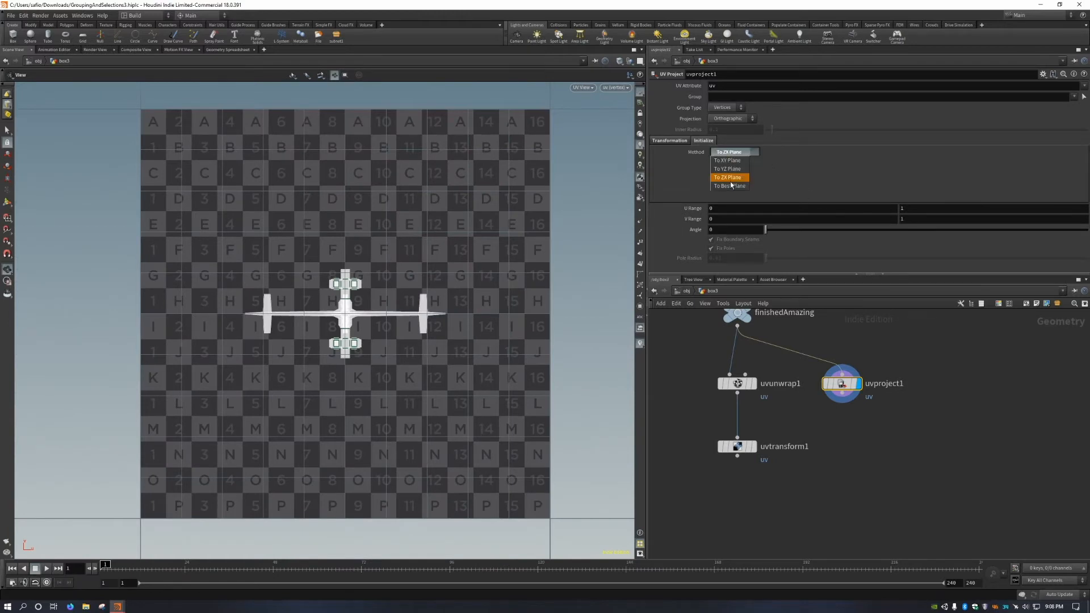
click(731, 181)
click(727, 163)
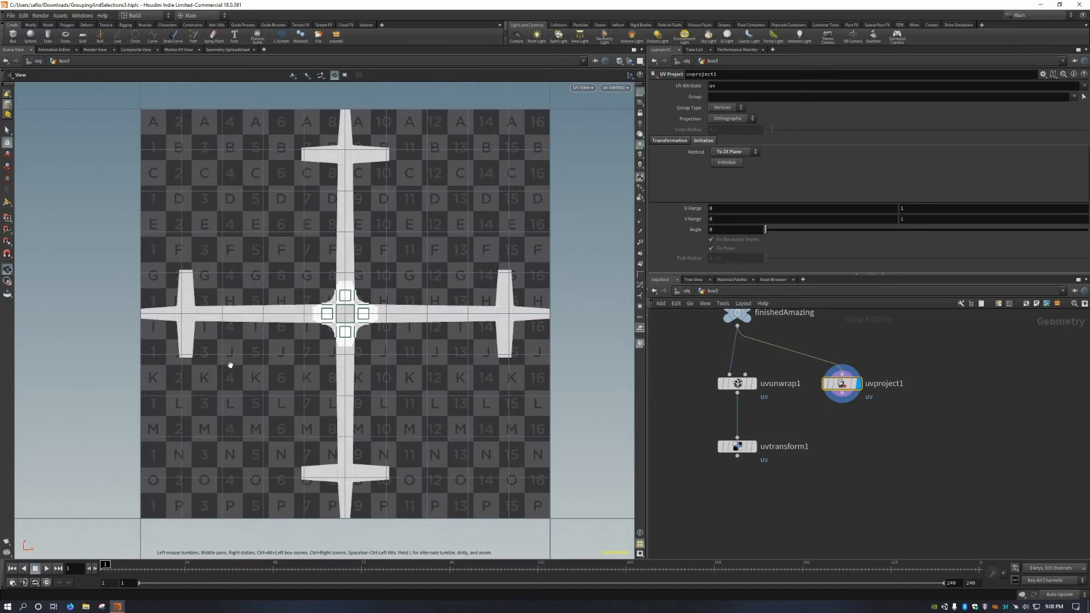
Review the initialized projection transform and slightly increase its scale so the UVs sit inside the tile with a margin.
click(666, 142)
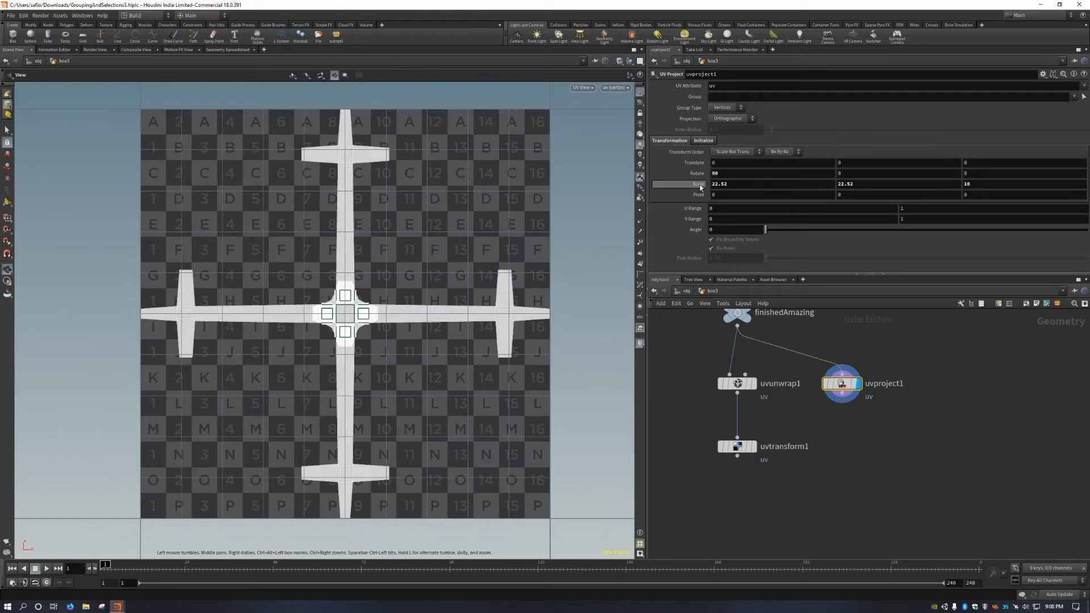
click(703, 141)
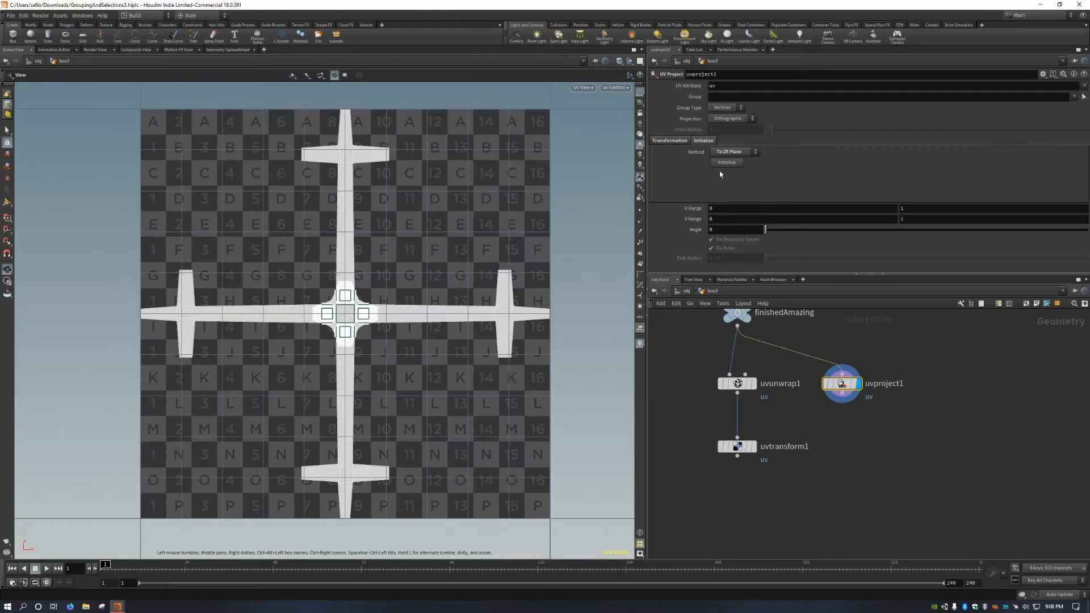
click(669, 140)
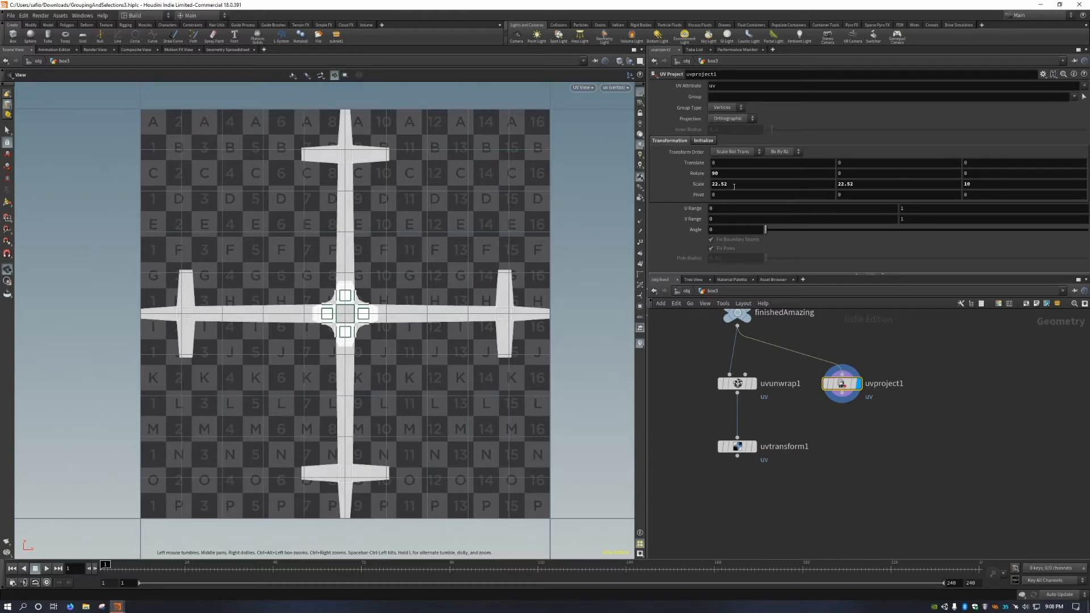
mouse_move(696, 185)
middle_down()
mouse_move(695, 170)
mouse_move(717, 169)
mouse_move(676, 169)
mouse_move(754, 170)
mouse_move(707, 170)
middle_up()
click(702, 142)
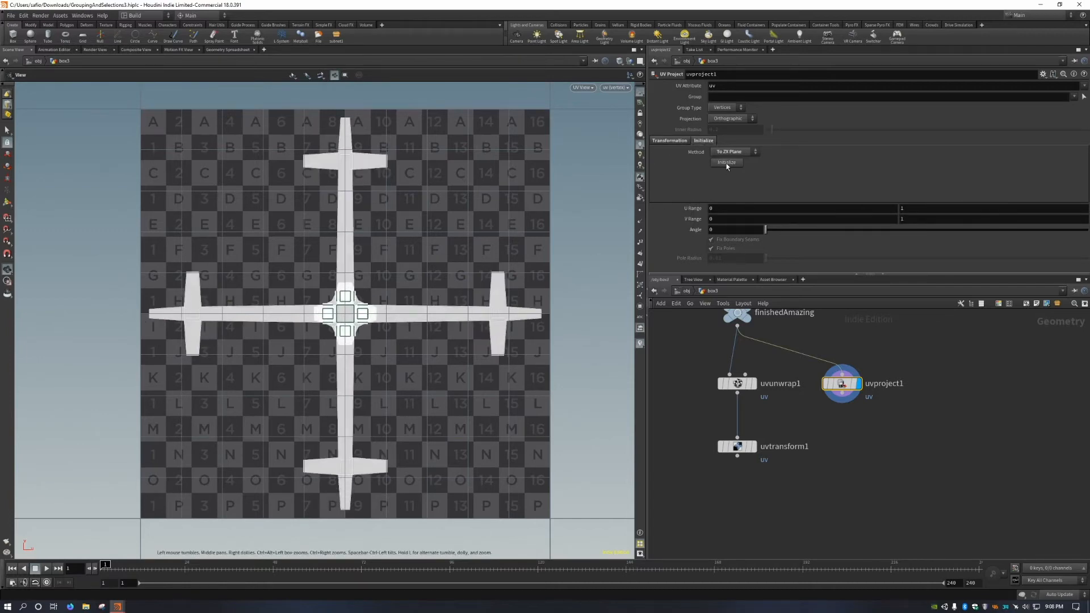
Reinitialize the UV projection with the To ZX Plane method and display the node's transformation values.
click(727, 163)
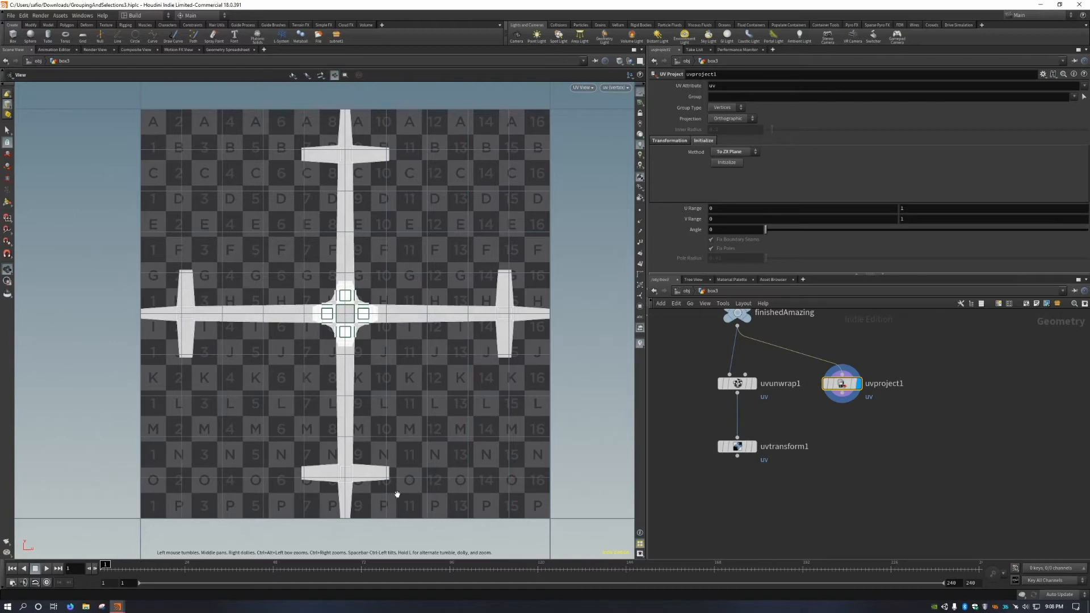
click(662, 141)
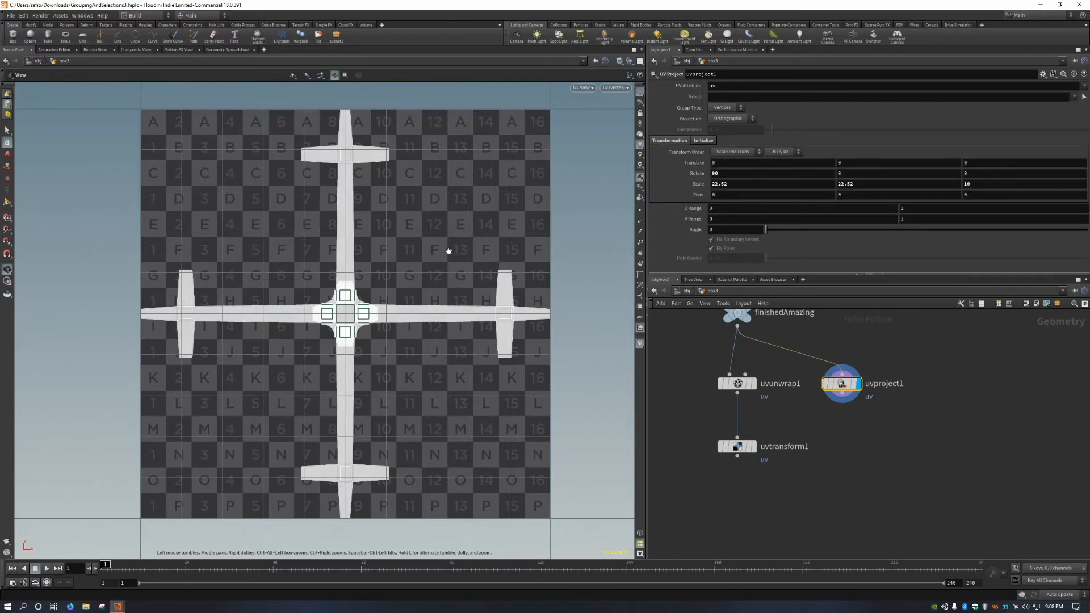
Add a UV Quick Shade node below uvproject1, connect it to the projection's output and display it.
middle_drag(844, 450, 820, 453)
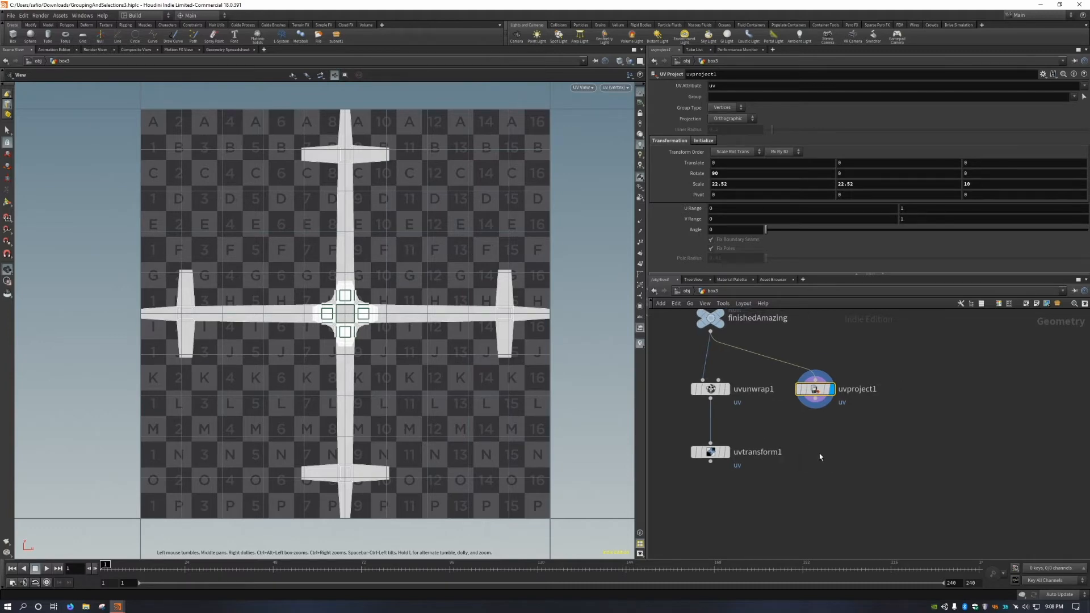
key(Tab)
text(uv)
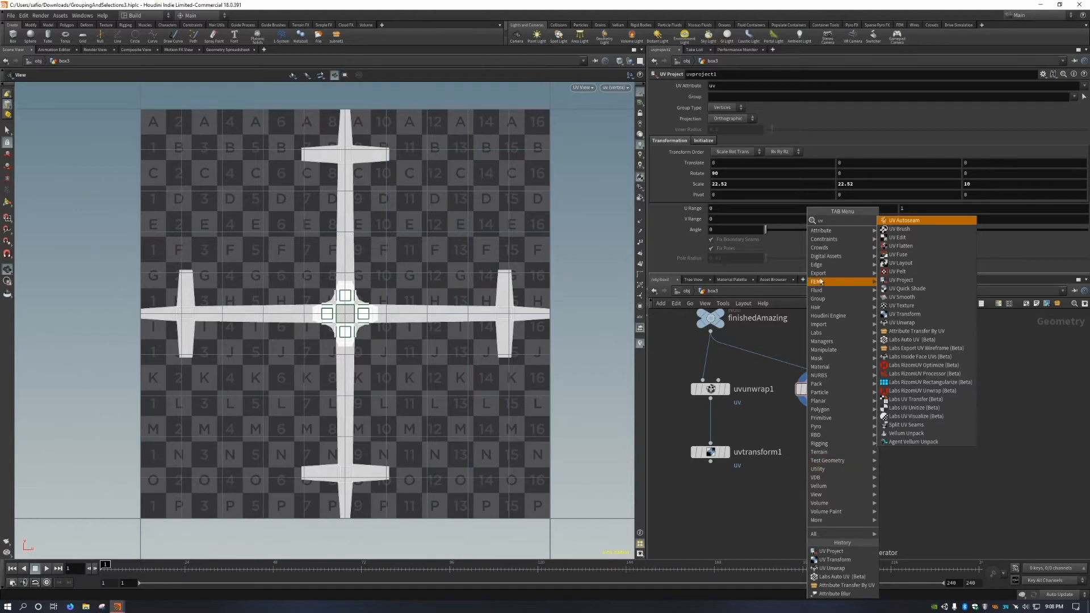
key(Escape)
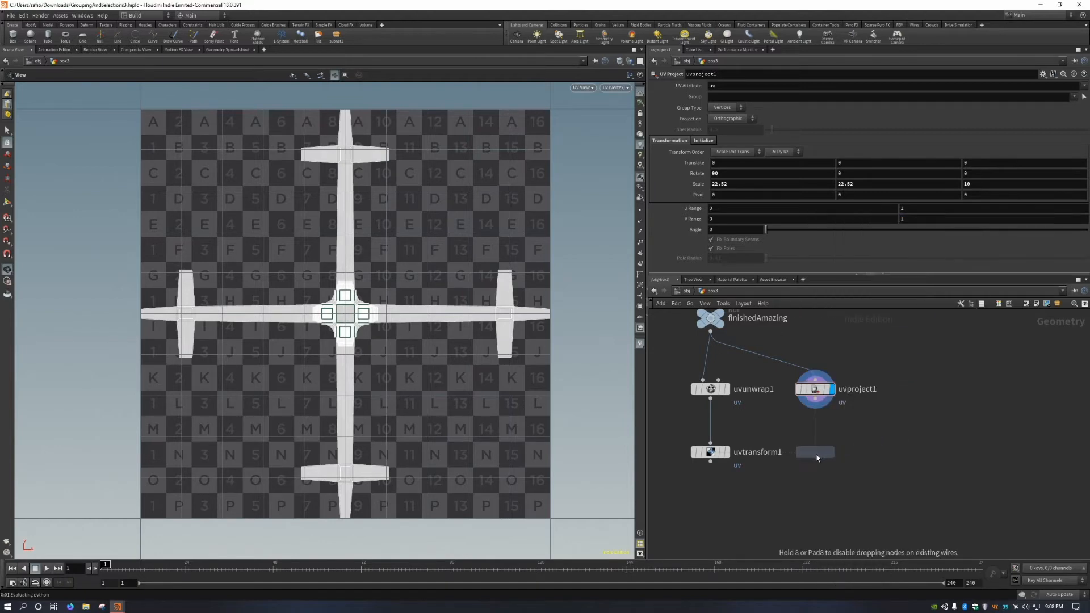
click(817, 451)
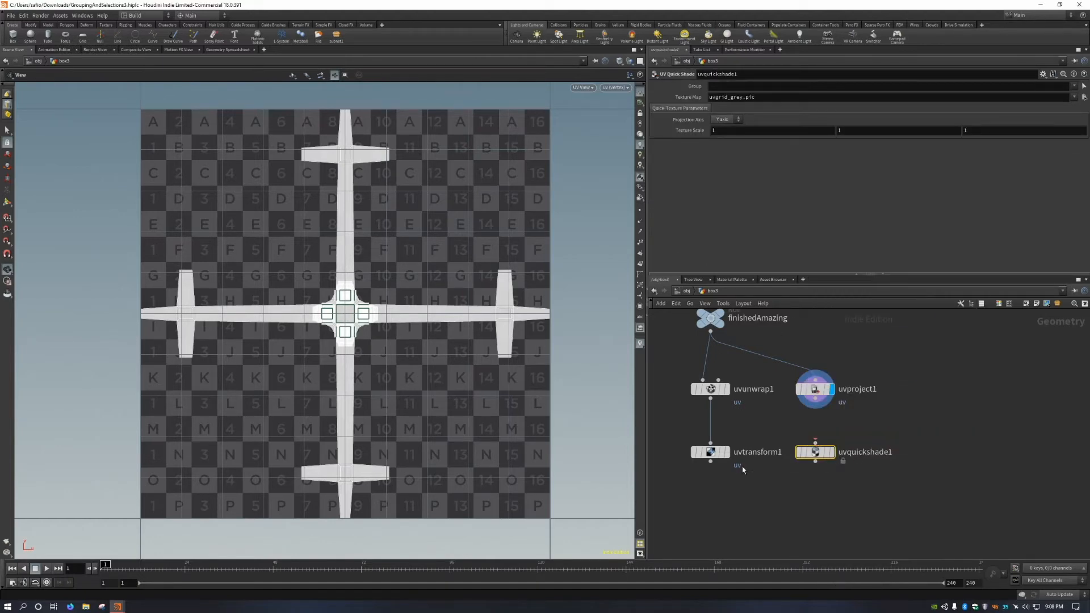
drag(816, 444, 815, 399)
click(833, 453)
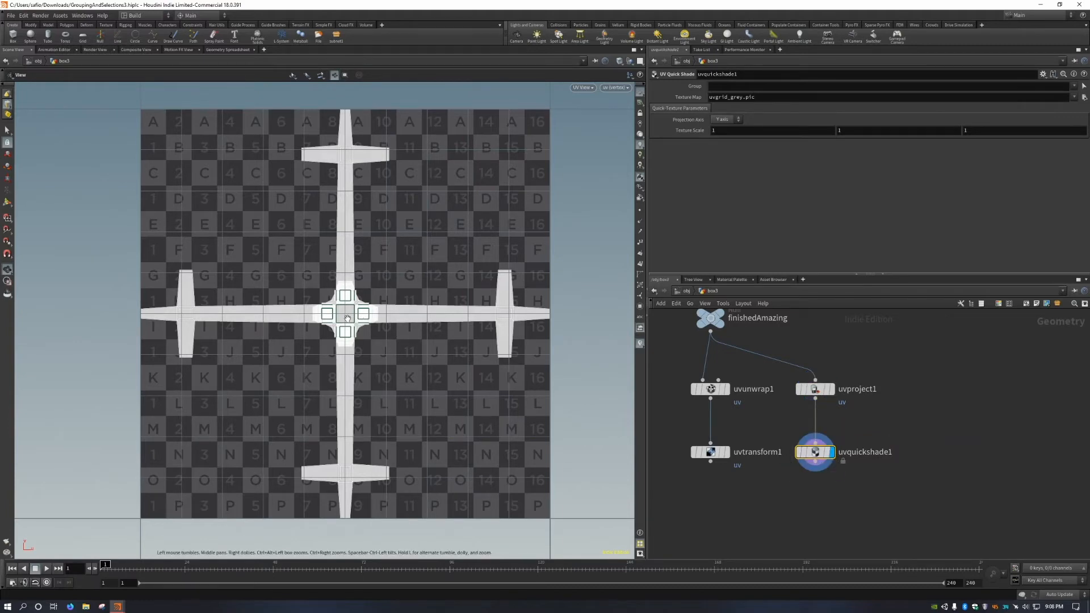
Frame the model in the perspective view and examine how the grid texture falls on the projected UVs.
key(space+1)
key(f)
drag(325, 352, 367, 300)
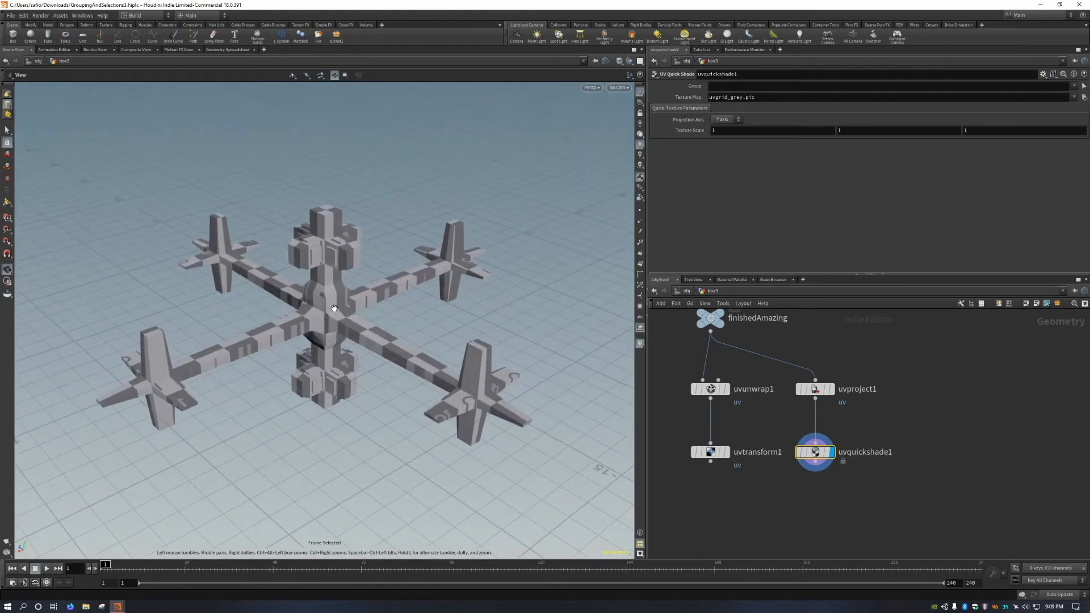
drag(331, 339, 367, 345)
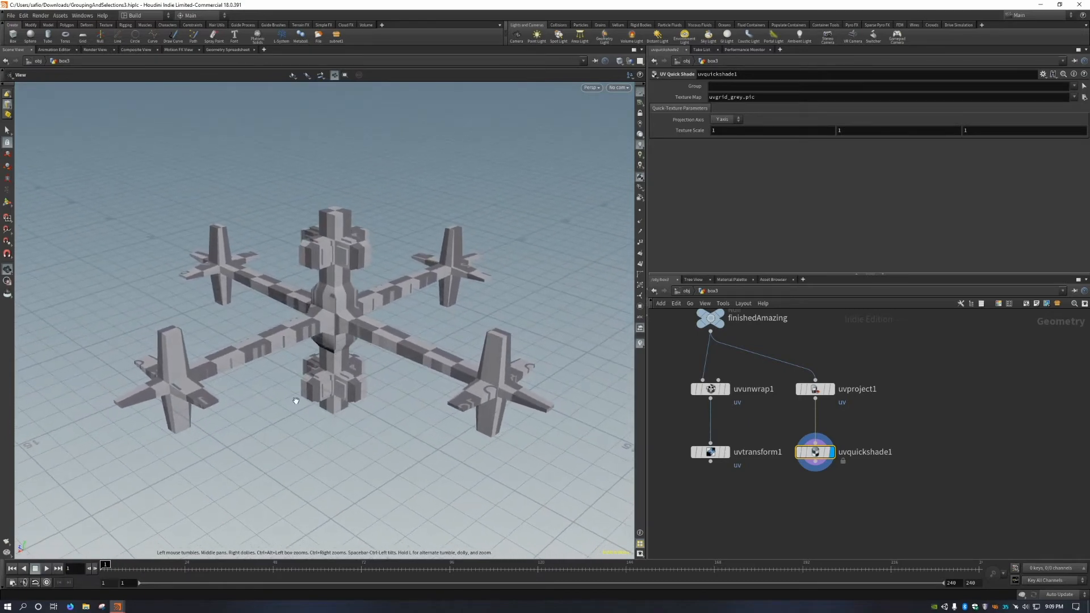
Reconnect the UV Quick Shade node to uvtransform1's output and inspect the unwrapped texture from several angles.
drag(710, 462, 710, 507)
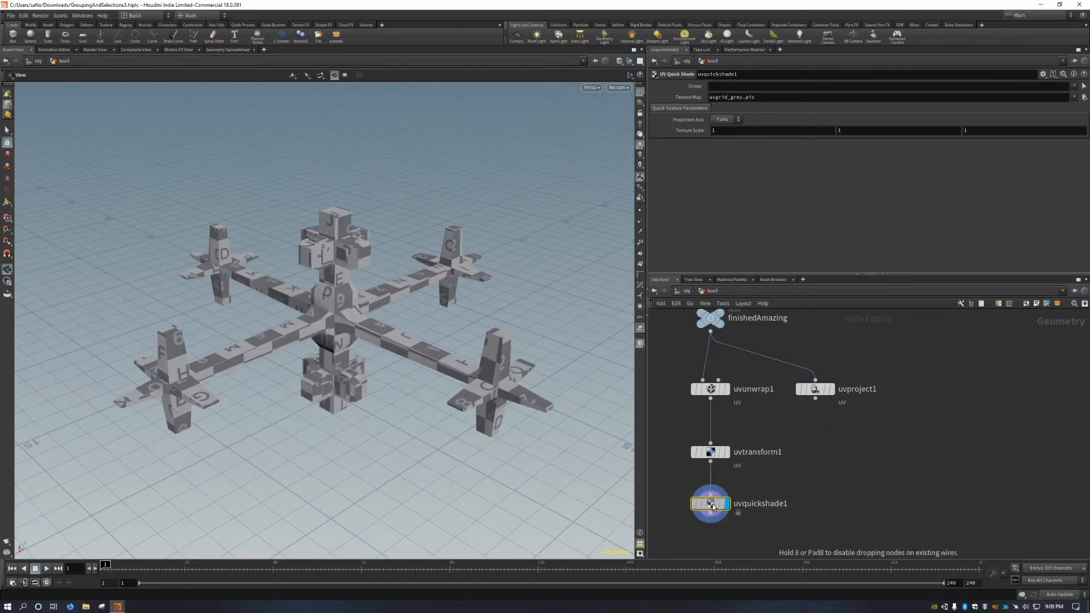
drag(340, 272, 328, 304)
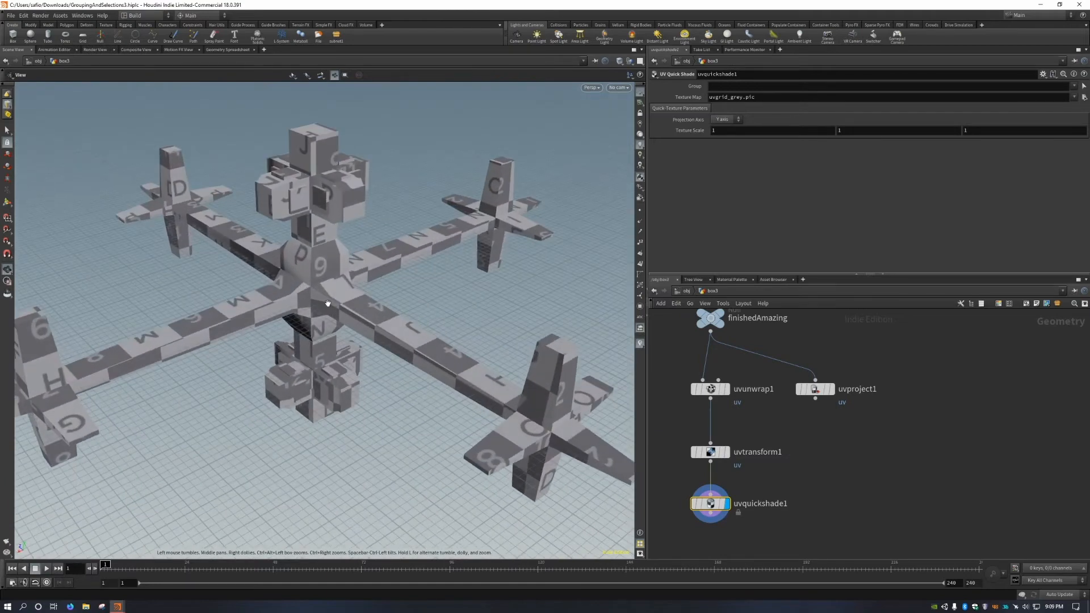
drag(411, 348, 305, 371)
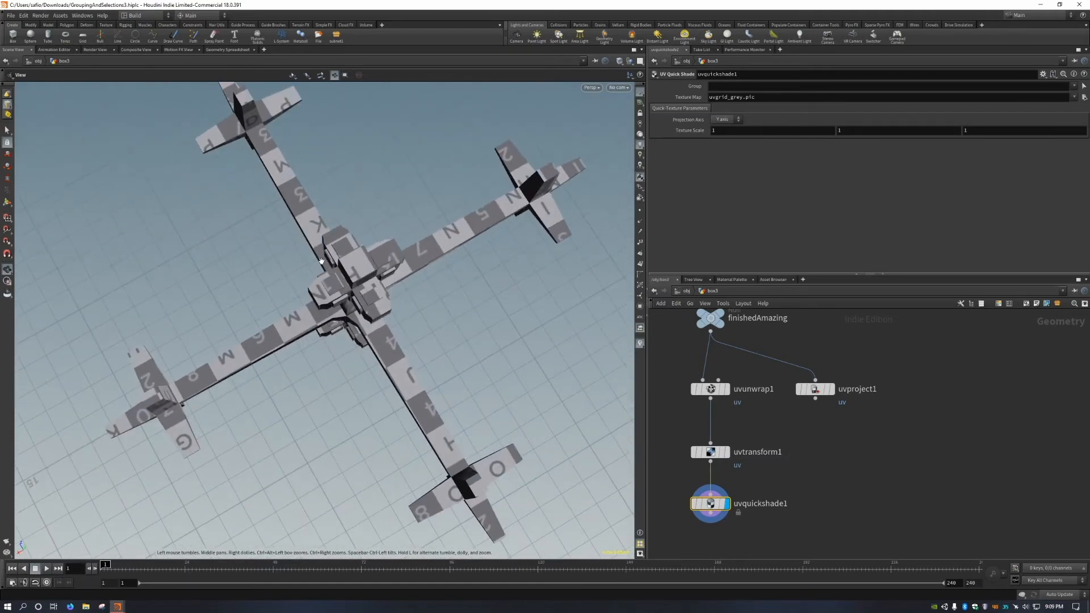
drag(322, 261, 425, 293)
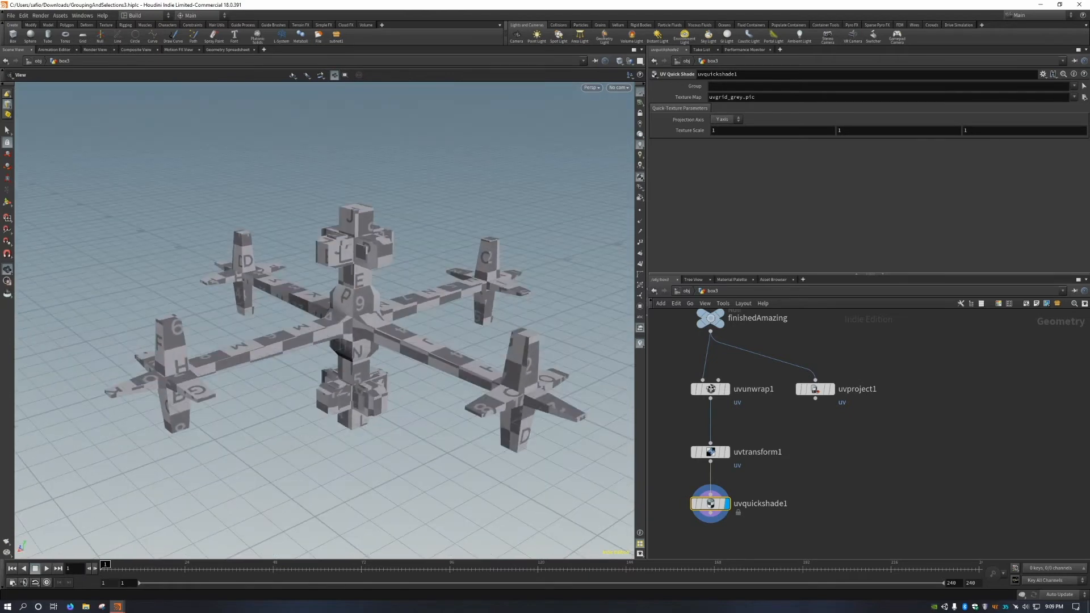
Examine the UV Quick Shade node's texture map path and how that texture looks on the model.
middle_drag(690, 532, 770, 461)
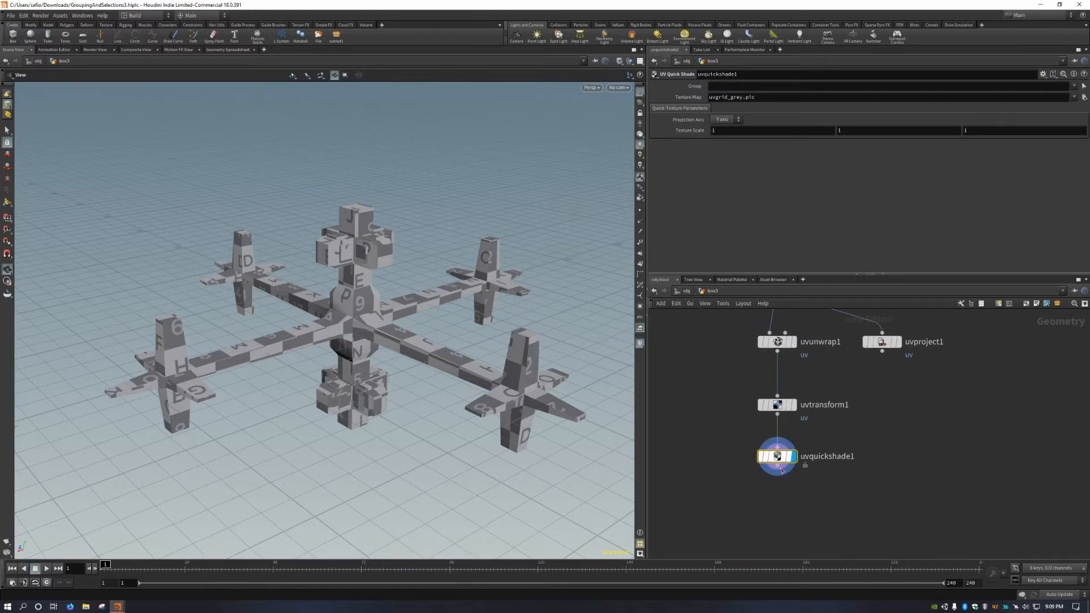
middle_drag(787, 517, 810, 493)
scroll(816, 454, up, 2)
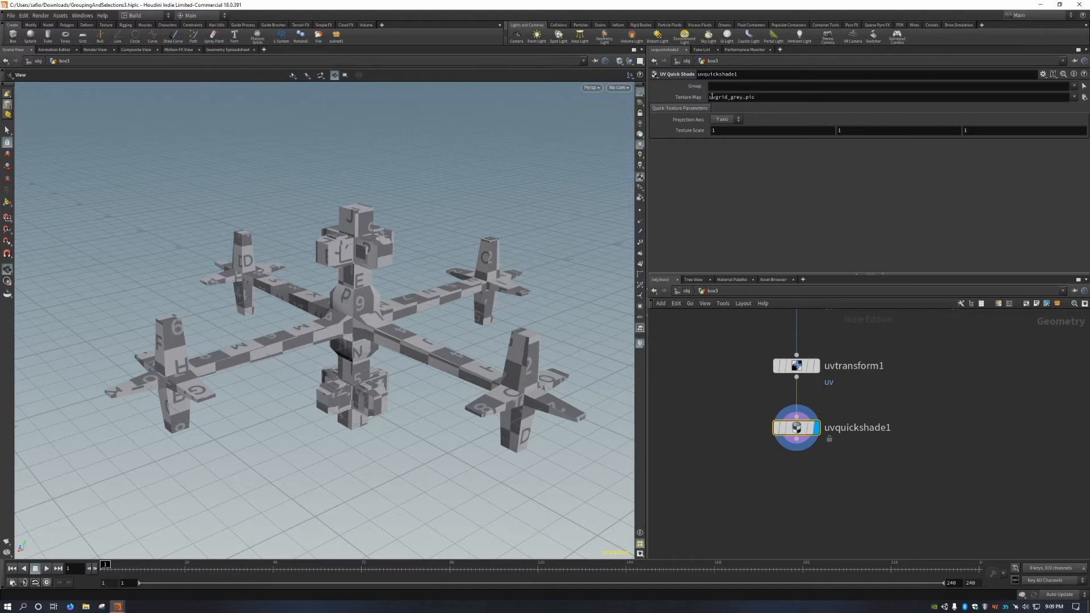
drag(711, 97, 759, 98)
click(761, 99)
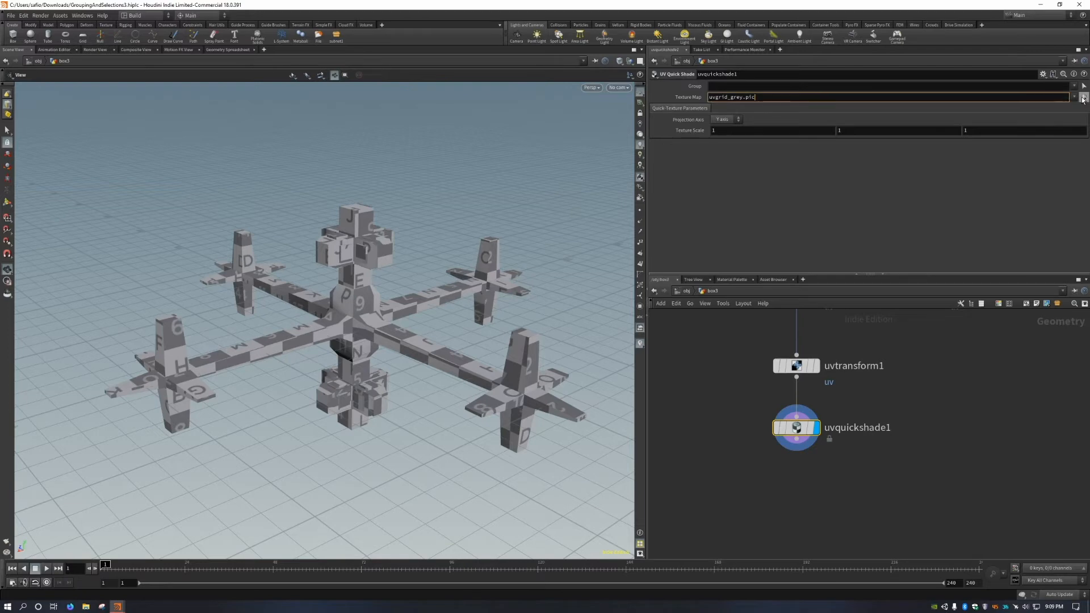
drag(754, 99, 703, 111)
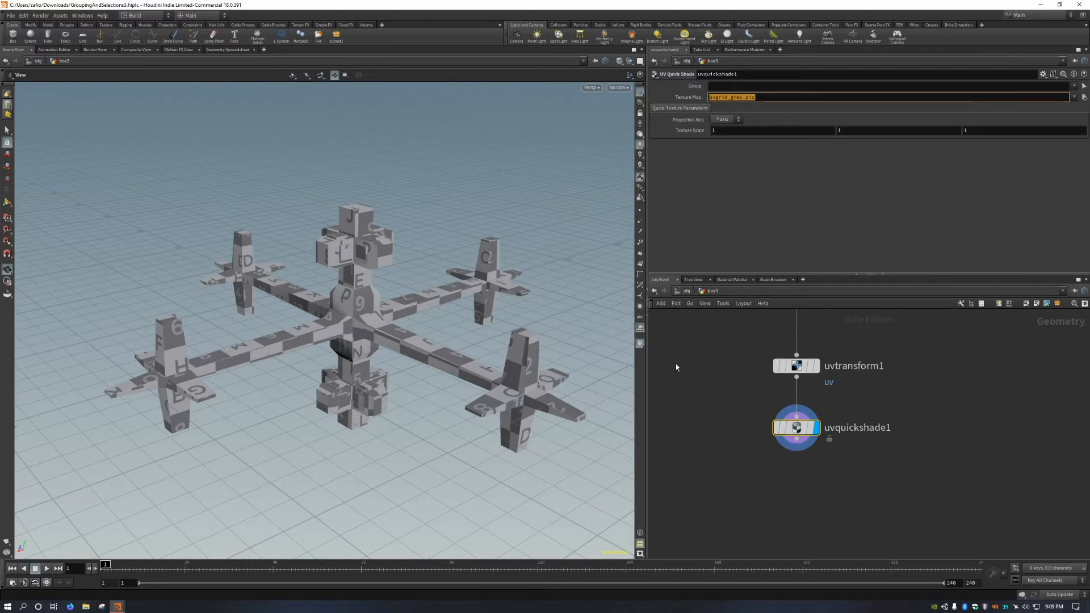
alt+drag(375, 332, 344, 312)
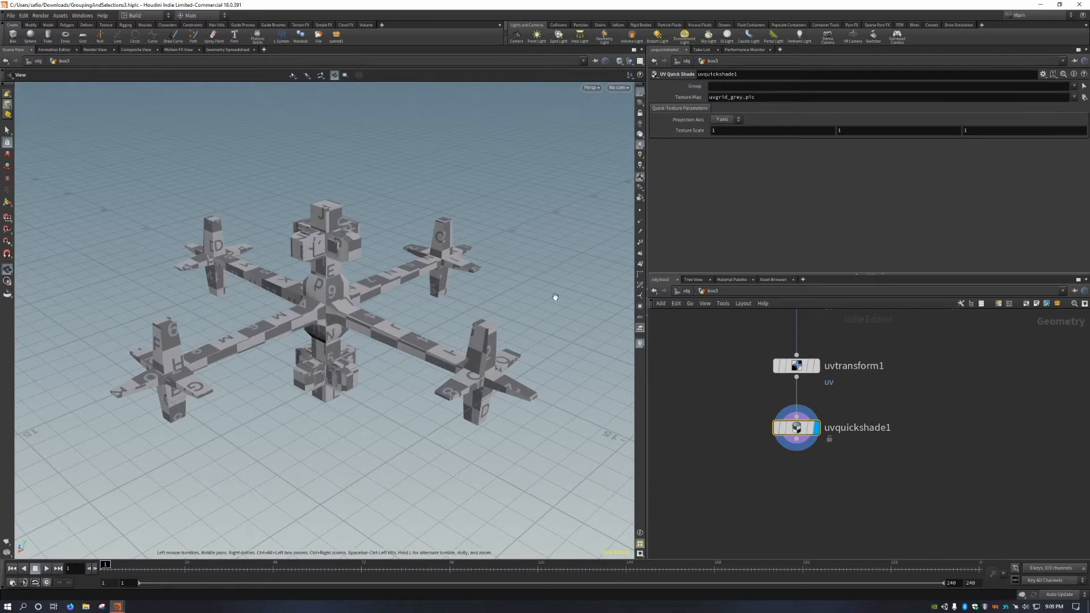
drag(375, 386, 350, 342)
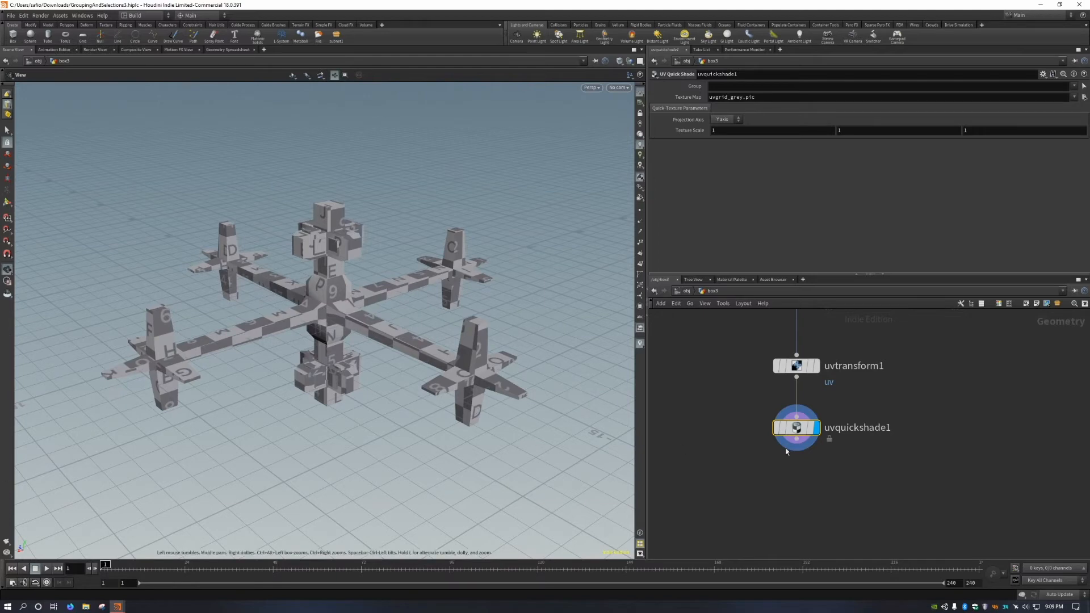
Search the available nodes for UV tools and look over the textured model again.
middle_drag(918, 468, 880, 467)
scroll(874, 446, down, 2)
key(Tab)
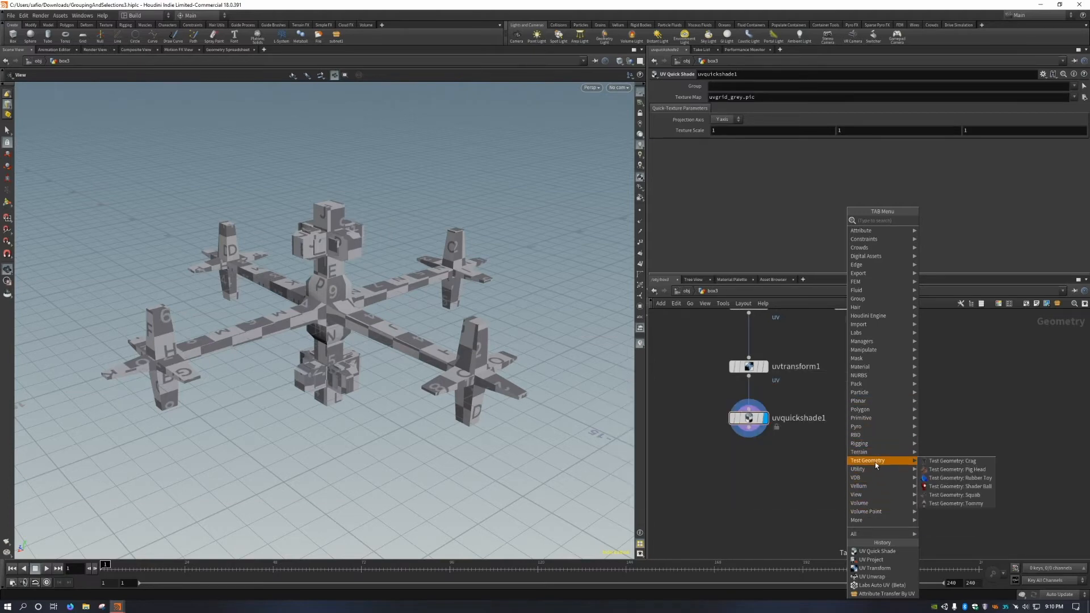
text(uv)
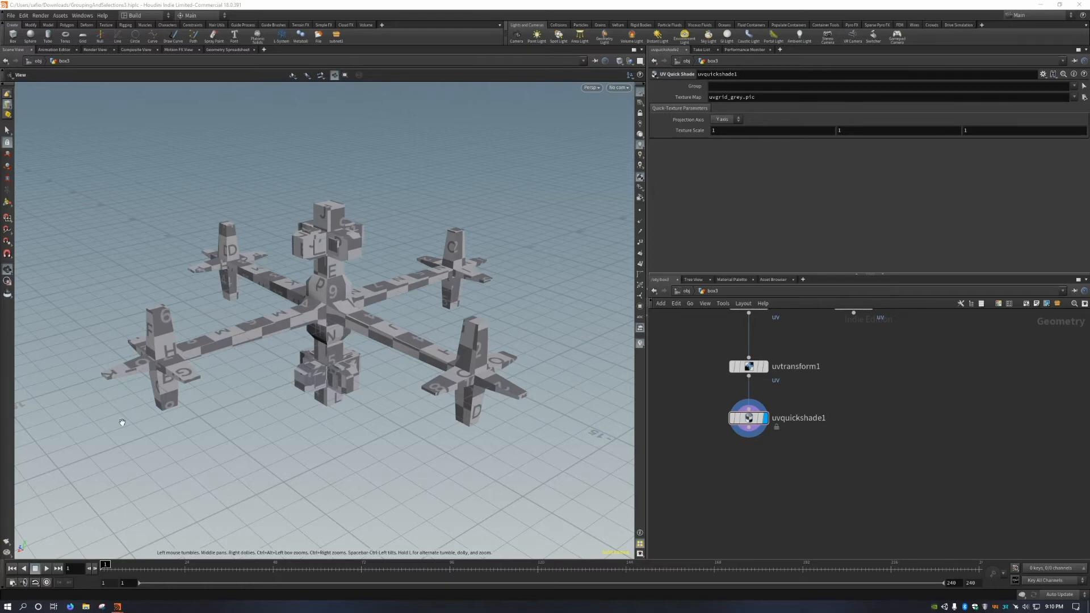
drag(327, 319, 209, 423)
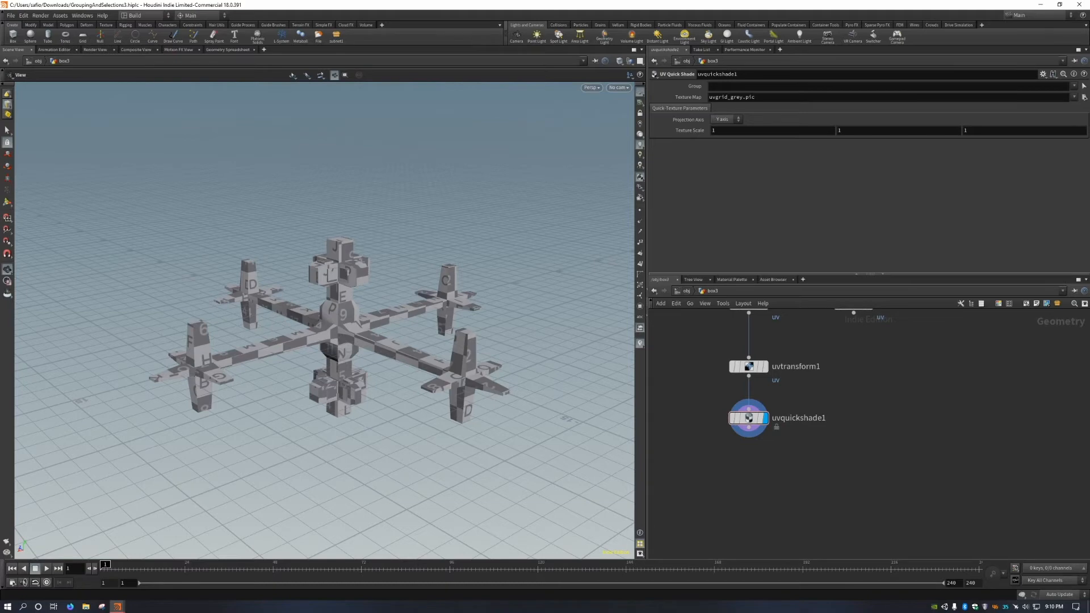
drag(234, 361, 235, 403)
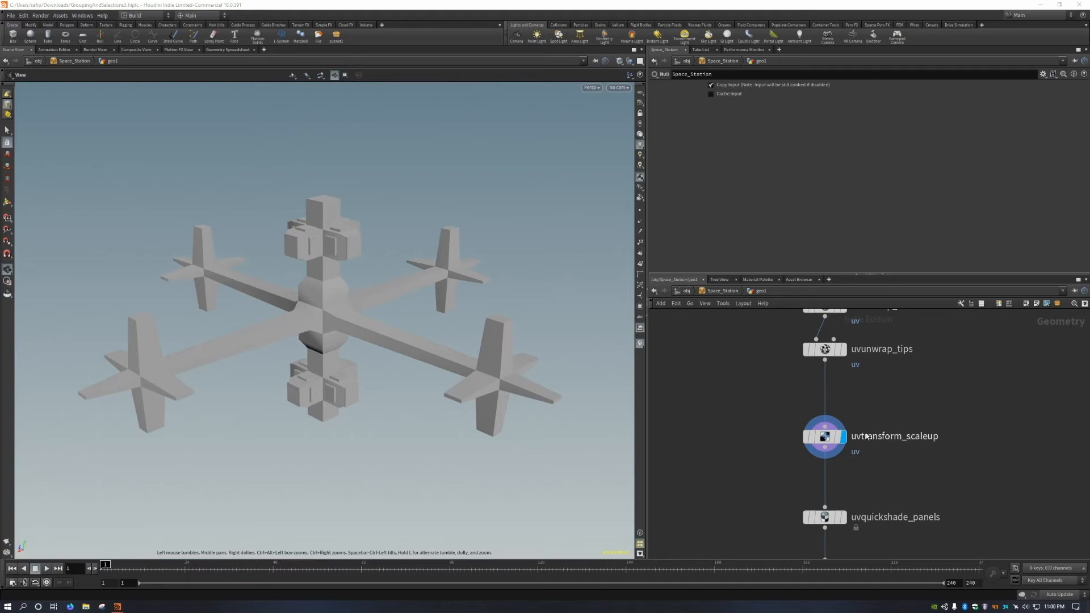
Check the group assigned in each of the uvunwrap_panels, uvunwrap_base and uvunwrap_tips nodes of the Space_Station network.
scroll(818, 483, down, 3)
drag(907, 458, 865, 378)
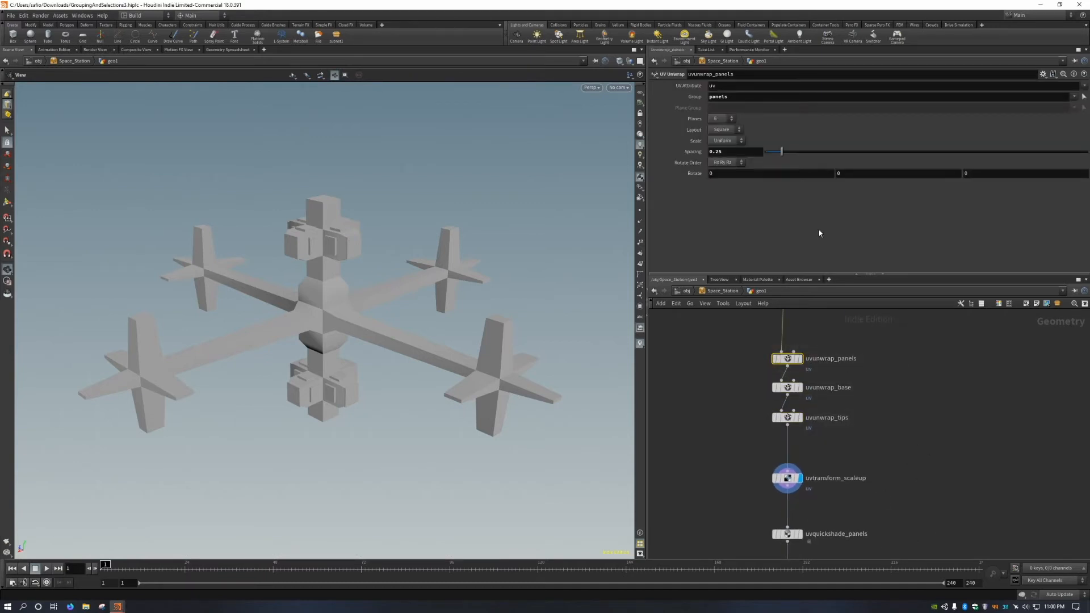
double_click(755, 98)
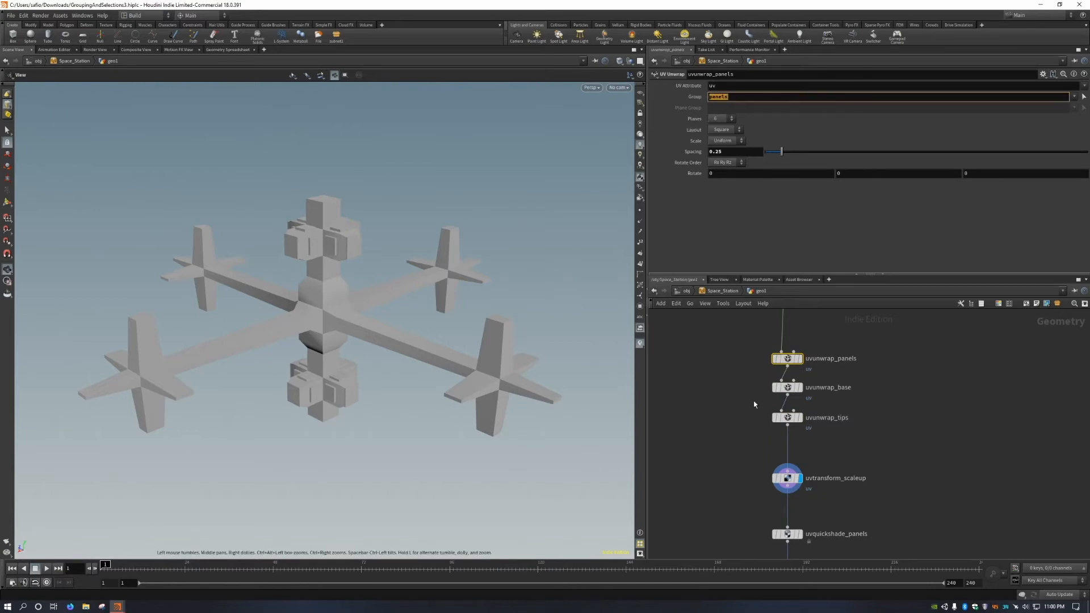
drag(750, 382, 826, 407)
double_click(722, 97)
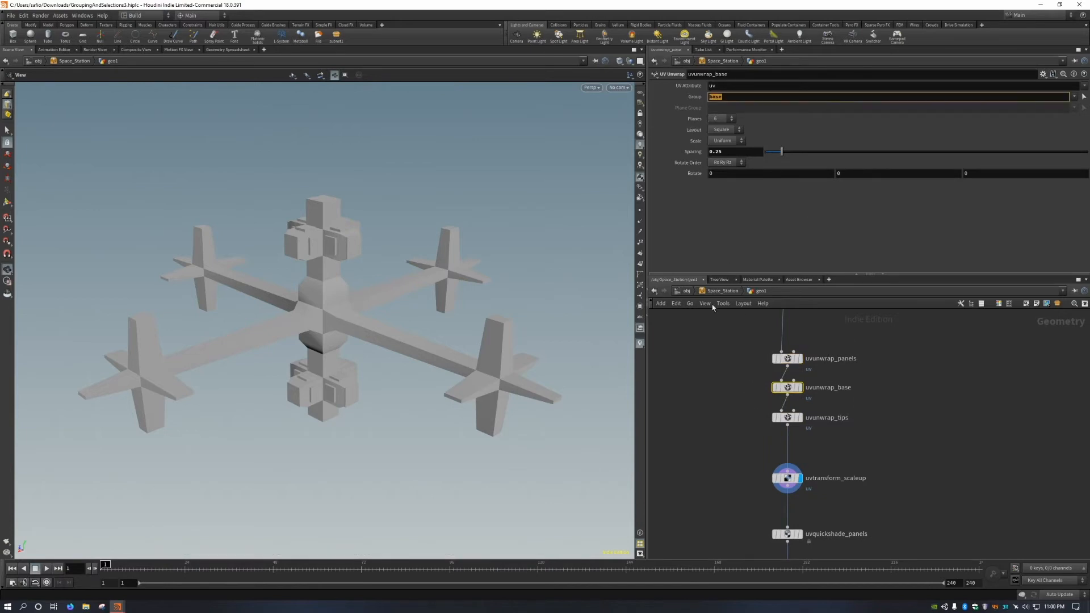
drag(754, 416, 834, 448)
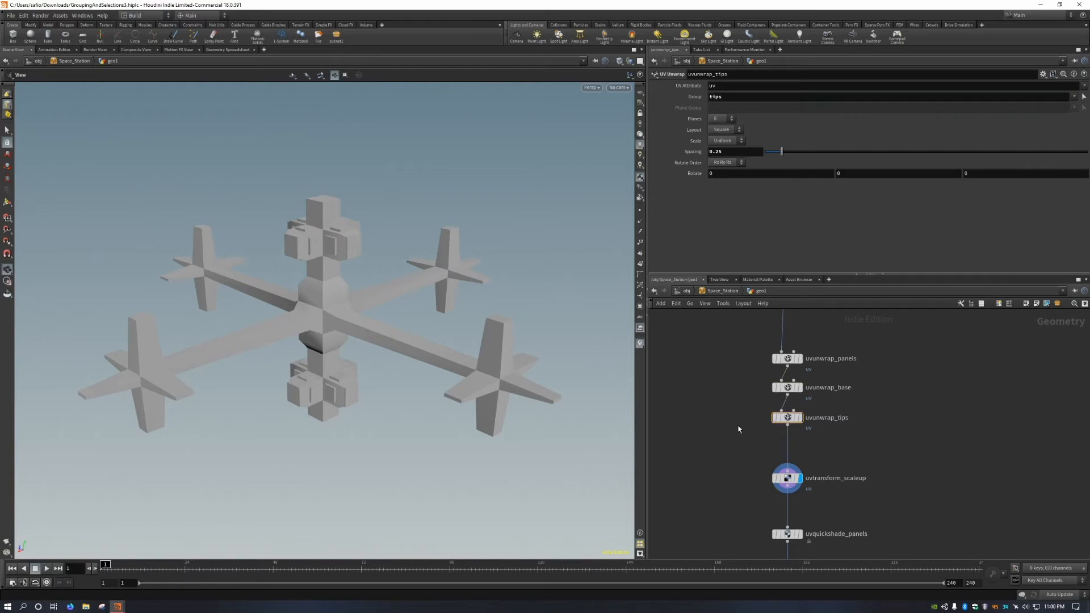
Select the uvtransform_scaleup node and review its UV scale settings.
middle_drag(729, 383, 774, 402)
scroll(757, 419, down, 1)
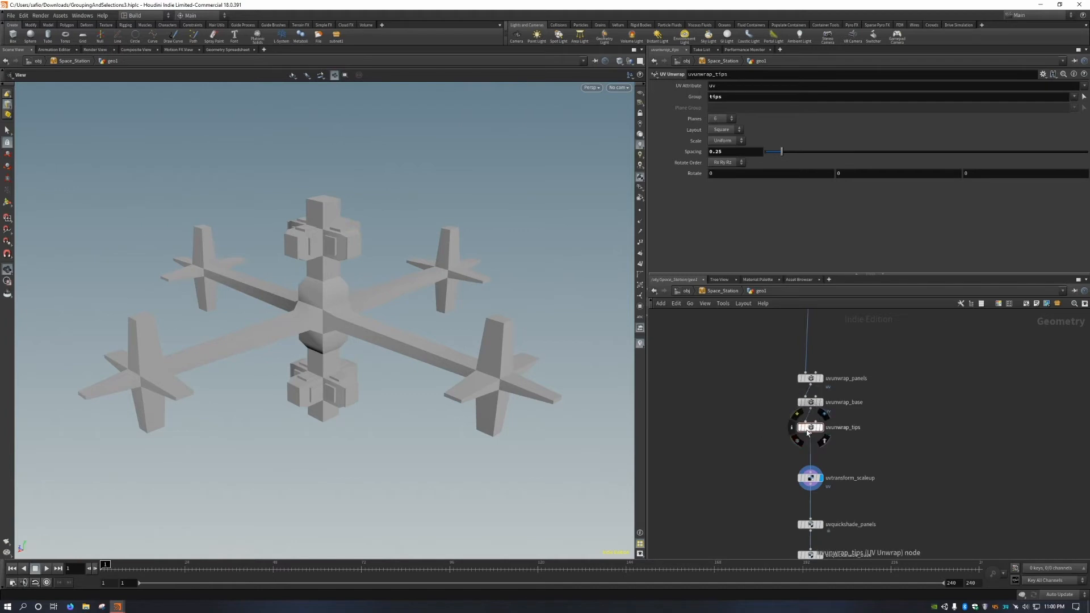
middle_drag(768, 472, 738, 407)
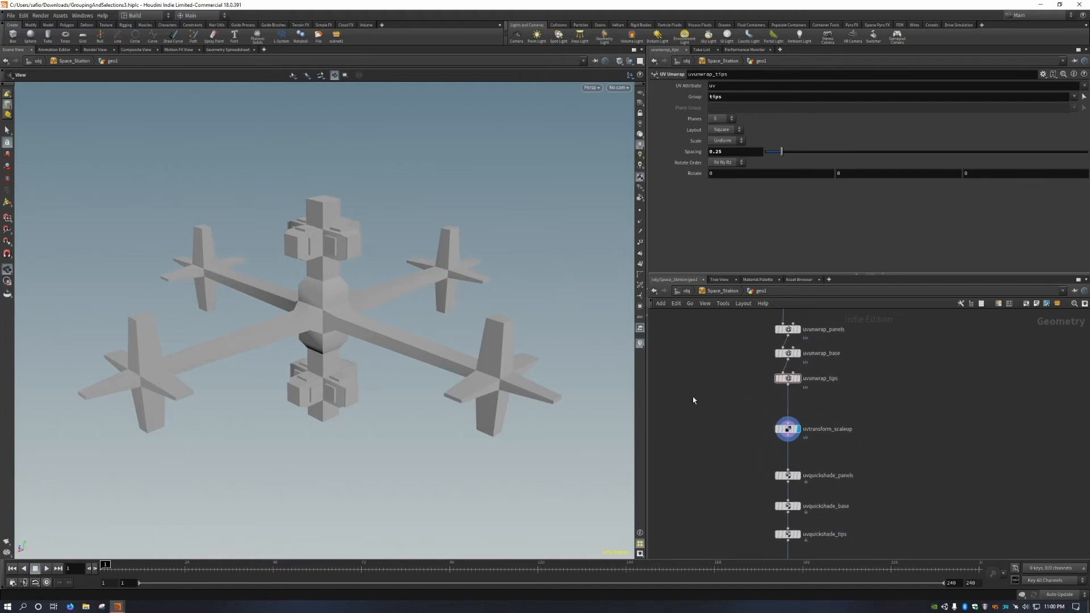
drag(692, 397, 879, 462)
drag(877, 462, 739, 402)
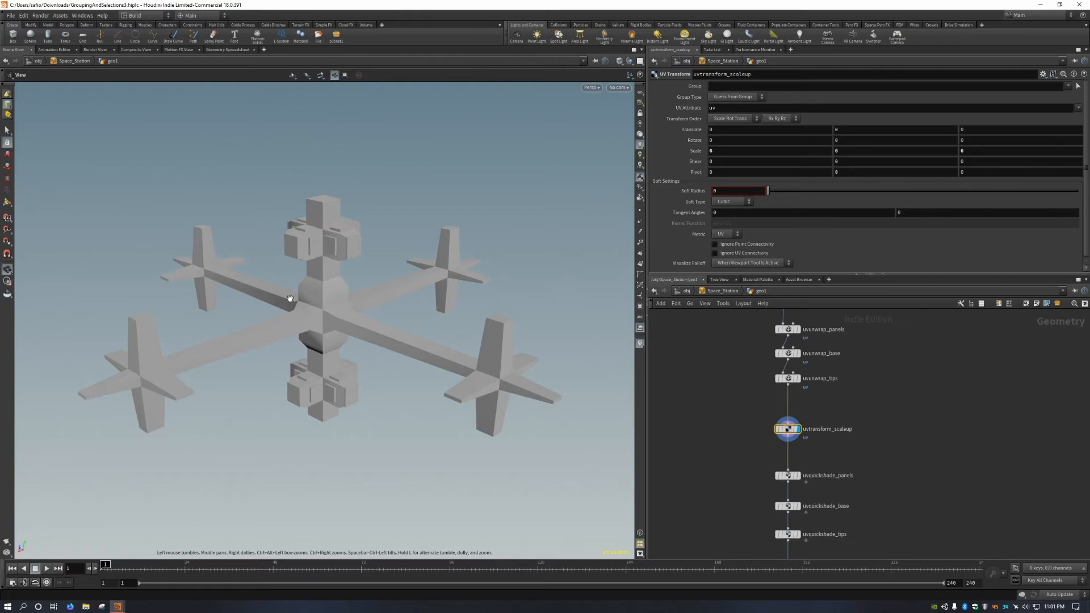
middle_drag(851, 438, 856, 422)
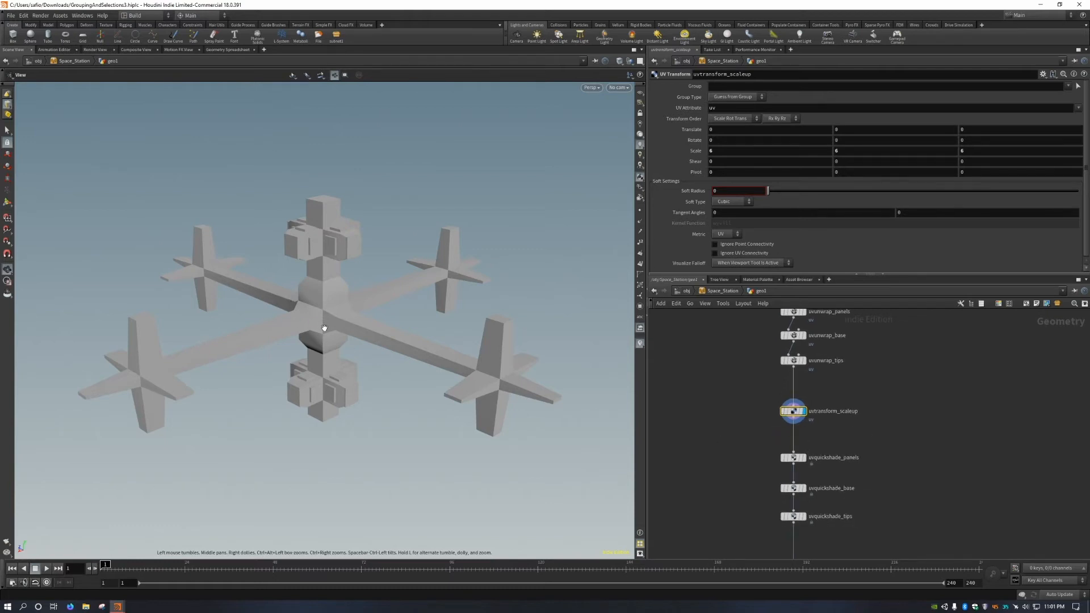
Compare the UV layouts of uvunwrap_panels, uvunwrap_base and uvunwrap_tips in the UV viewport.
key(space+5)
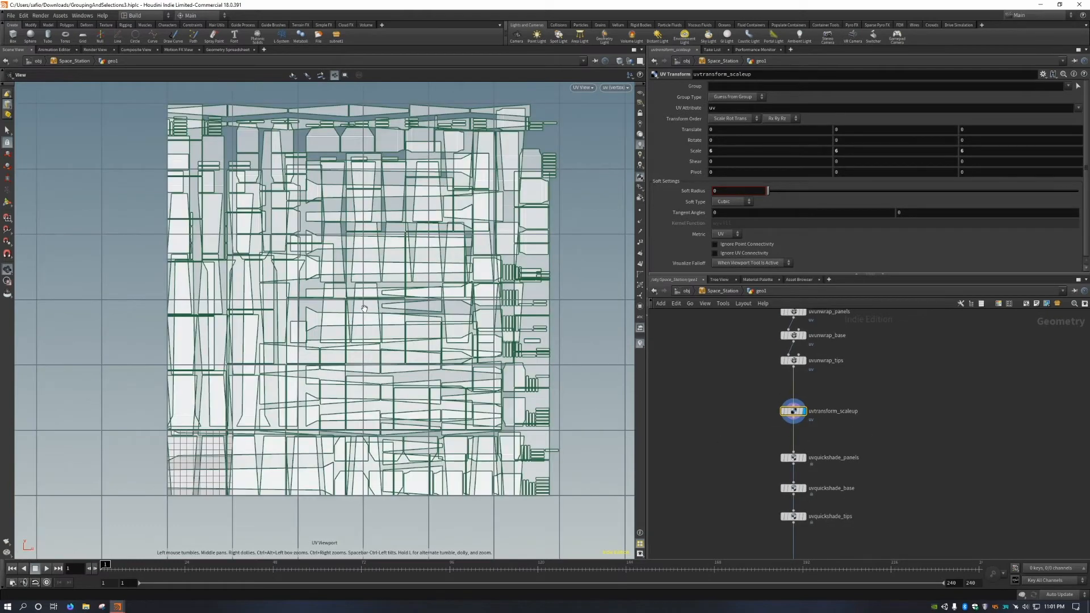
middle_drag(852, 397, 865, 454)
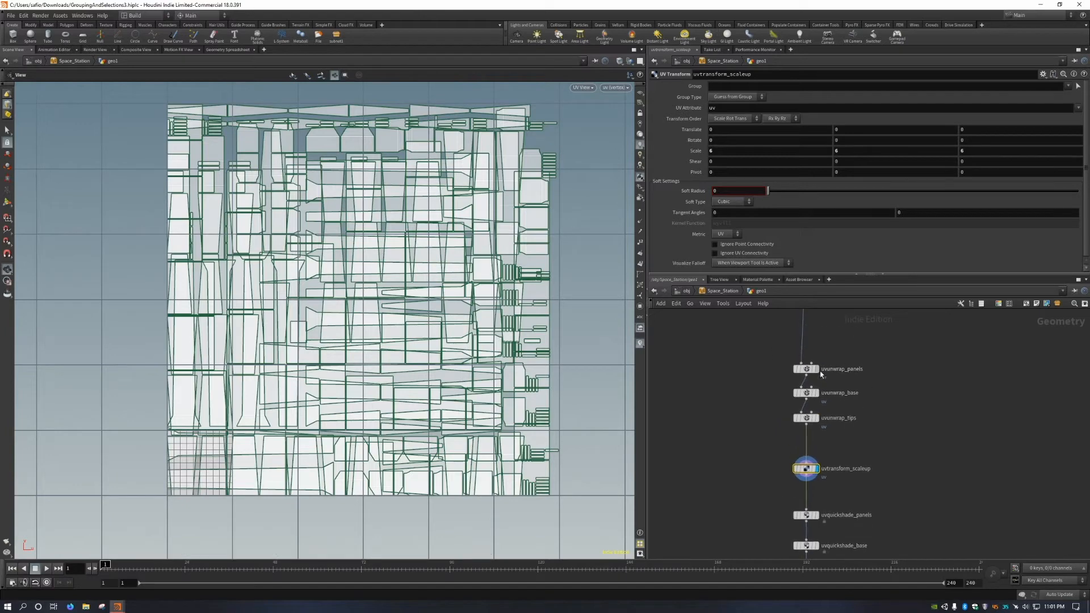
click(815, 369)
key(f)
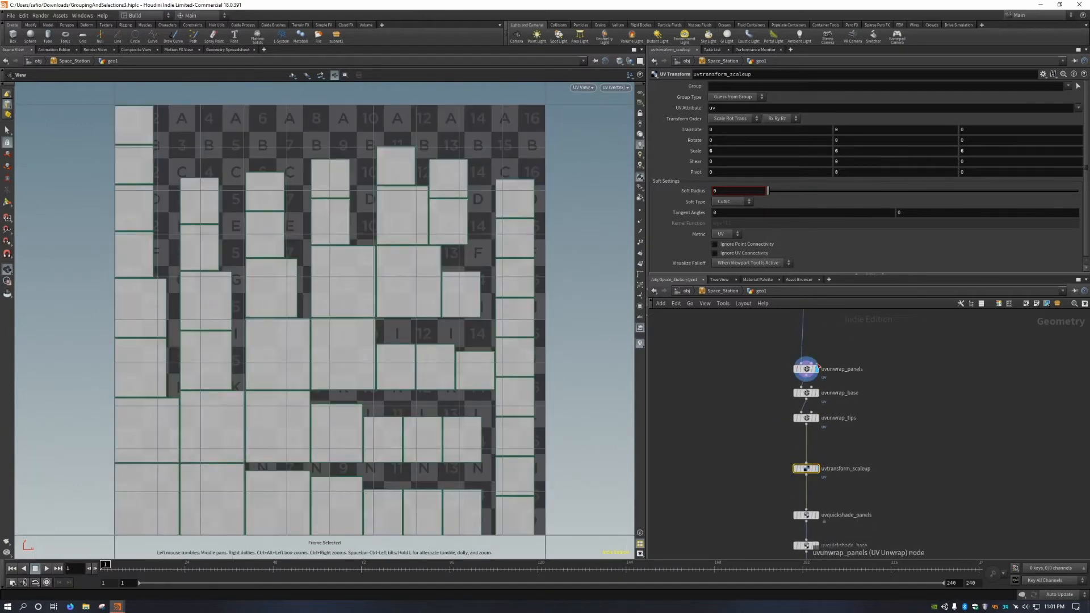
click(816, 393)
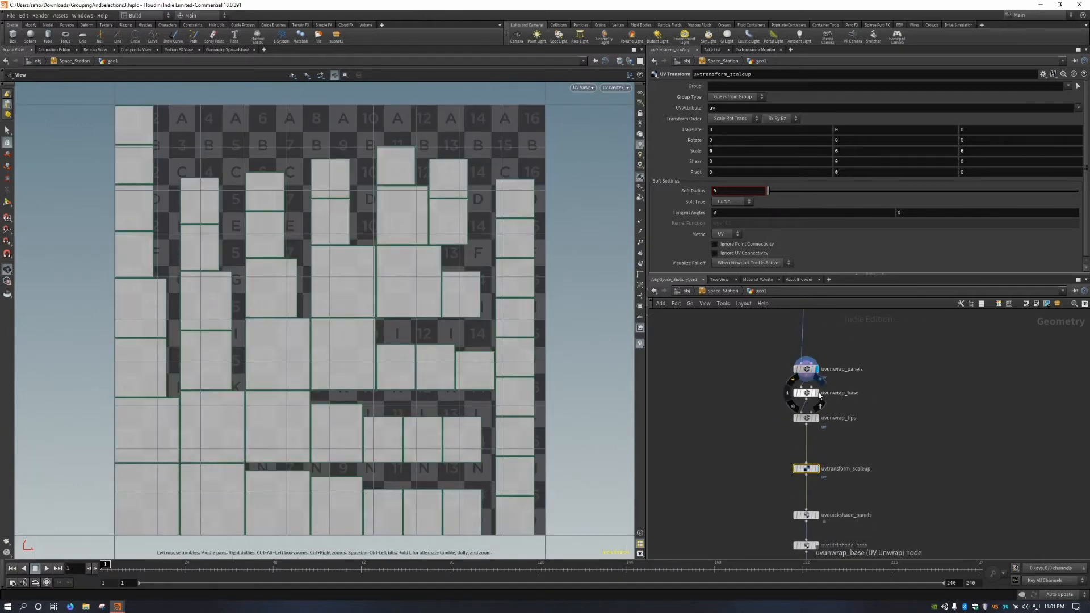
click(816, 417)
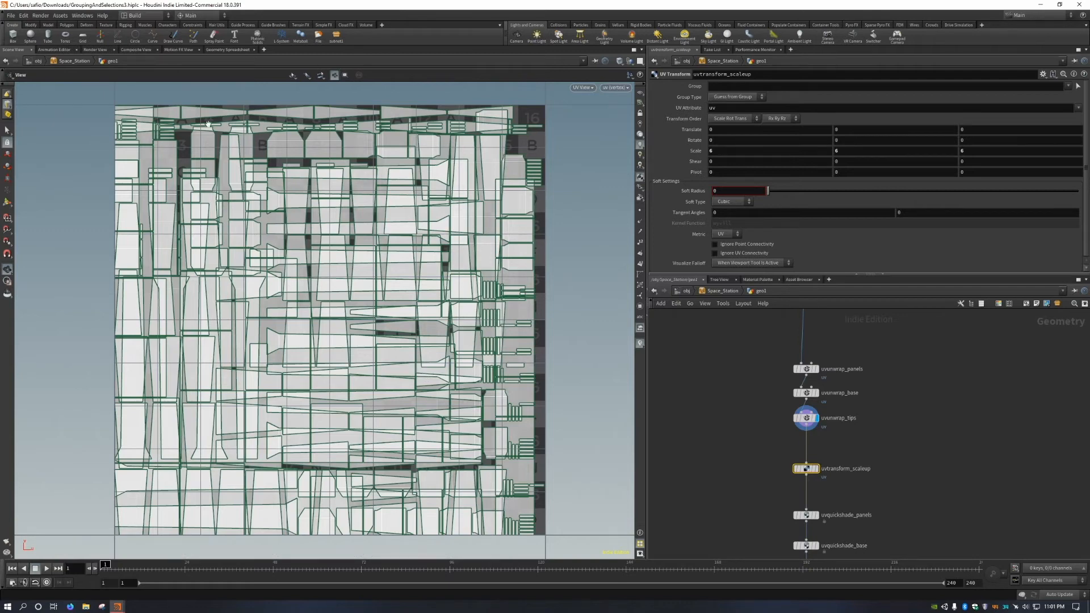
Display uvtransform_scaleup and examine its scaled UV layout against the UV grid.
click(818, 471)
key(f)
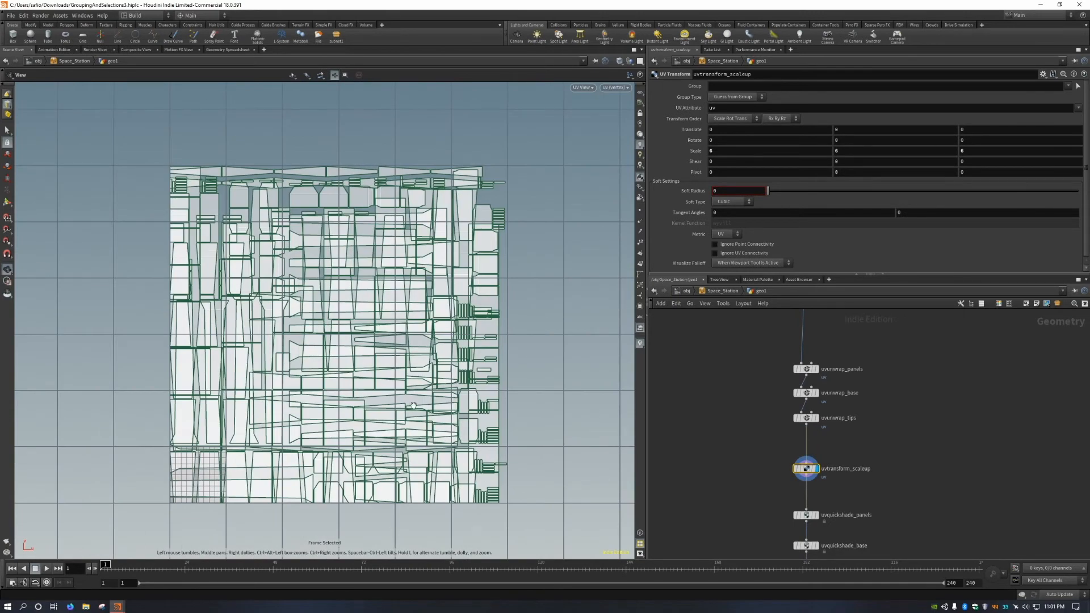
middle_drag(413, 394, 408, 381)
middle_drag(880, 477, 868, 379)
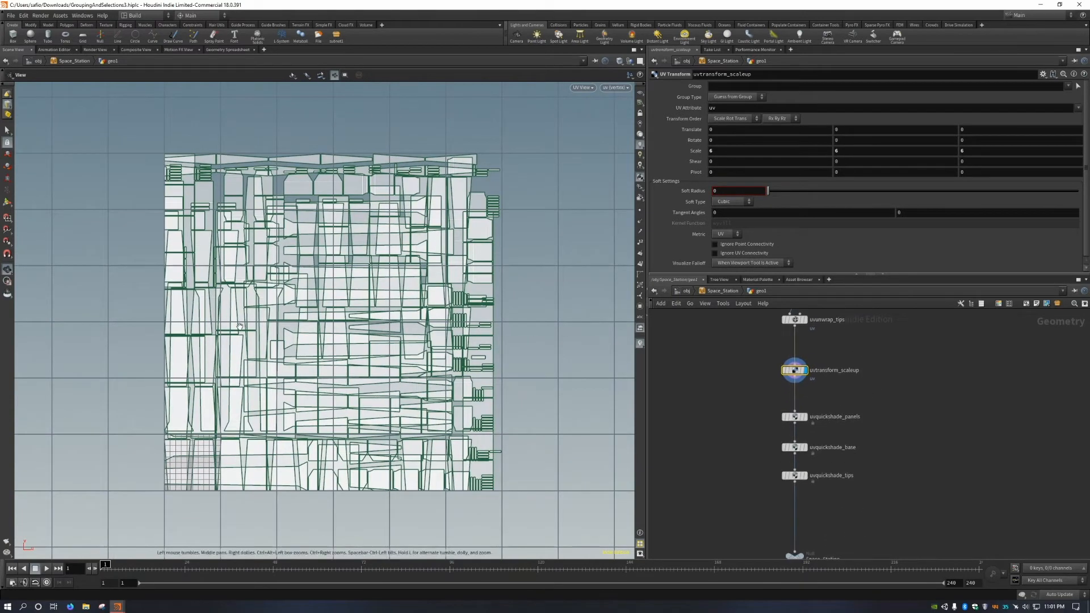
Display uvquickshade_panels in the perspective view and check its group, texture map path and shading on the model.
key(space+1)
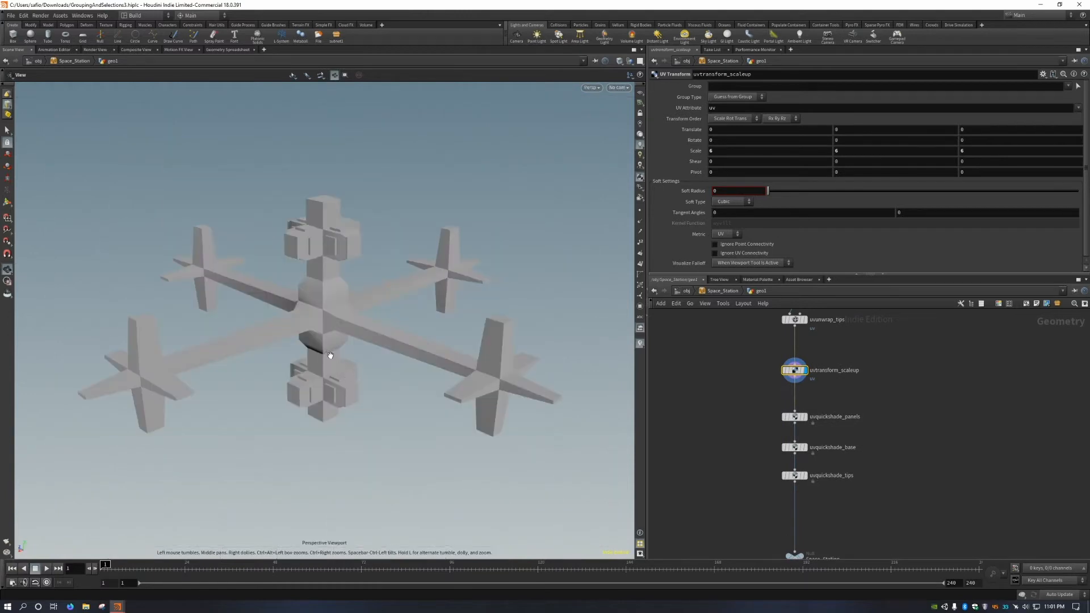
scroll(766, 389, up, 3)
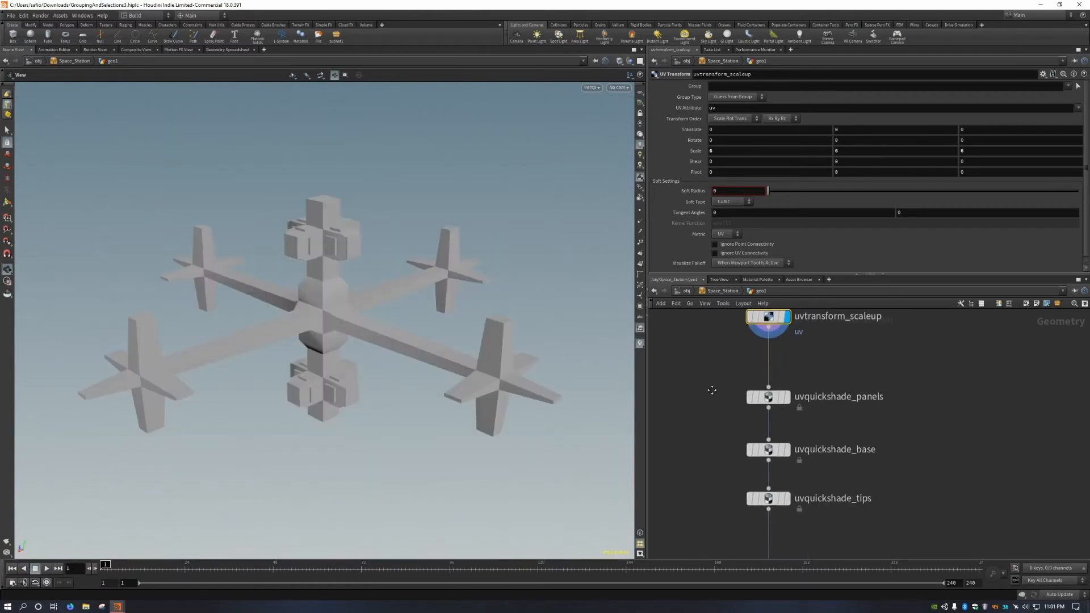
mouse_move(792, 402)
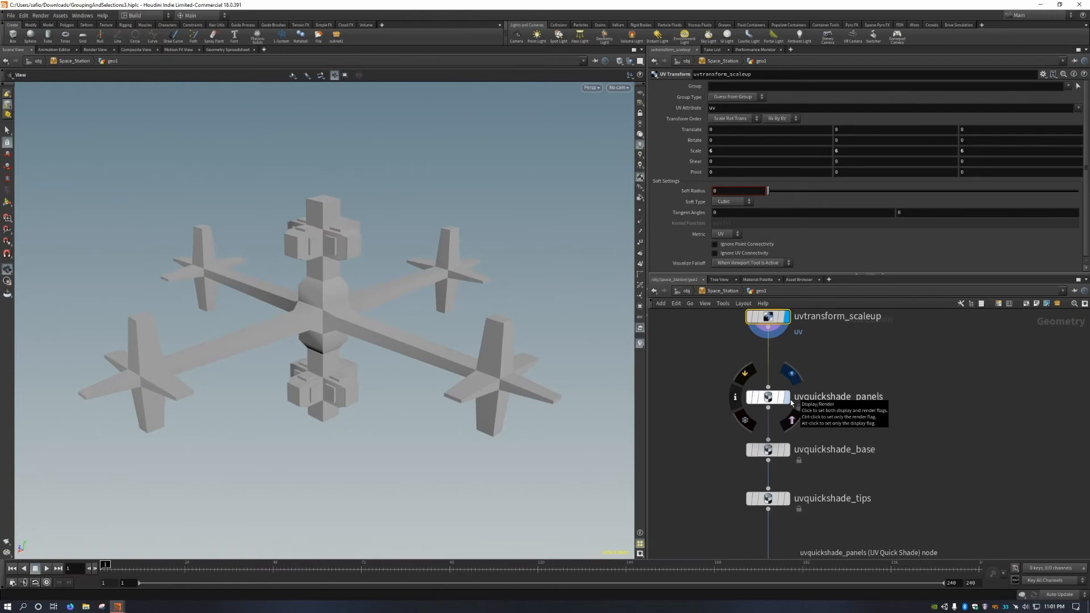
click(791, 400)
click(772, 400)
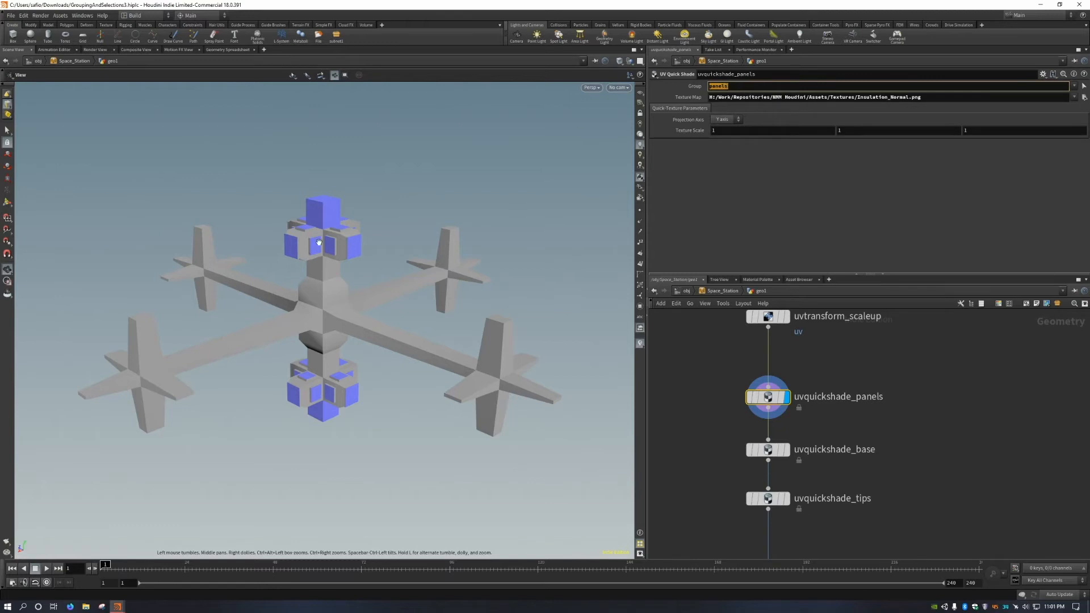
scroll(371, 250, up, 6)
drag(310, 286, 439, 251)
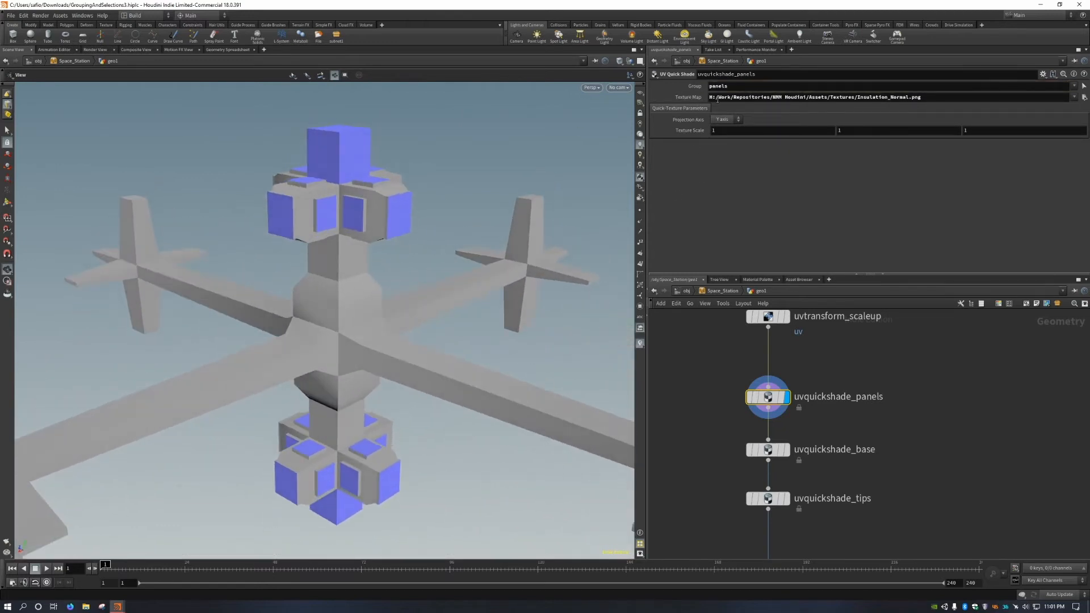
drag(712, 97, 680, 113)
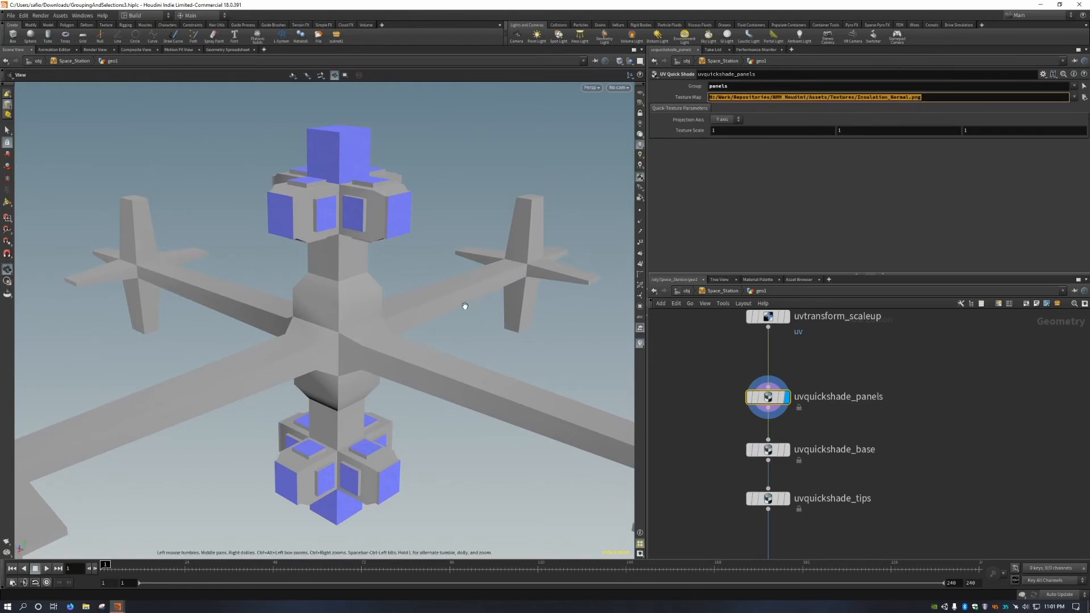
Display and select uvquickshade_base and uvquickshade_tips in turn, checking each node's group, texture map and shading on the station.
click(786, 449)
drag(397, 409, 432, 374)
click(772, 449)
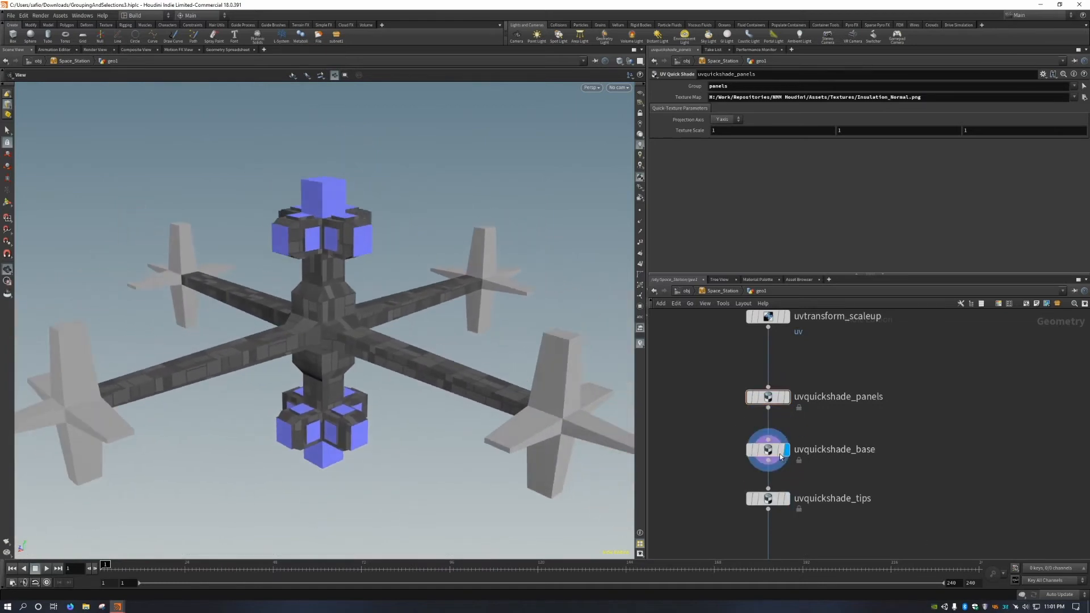
click(786, 499)
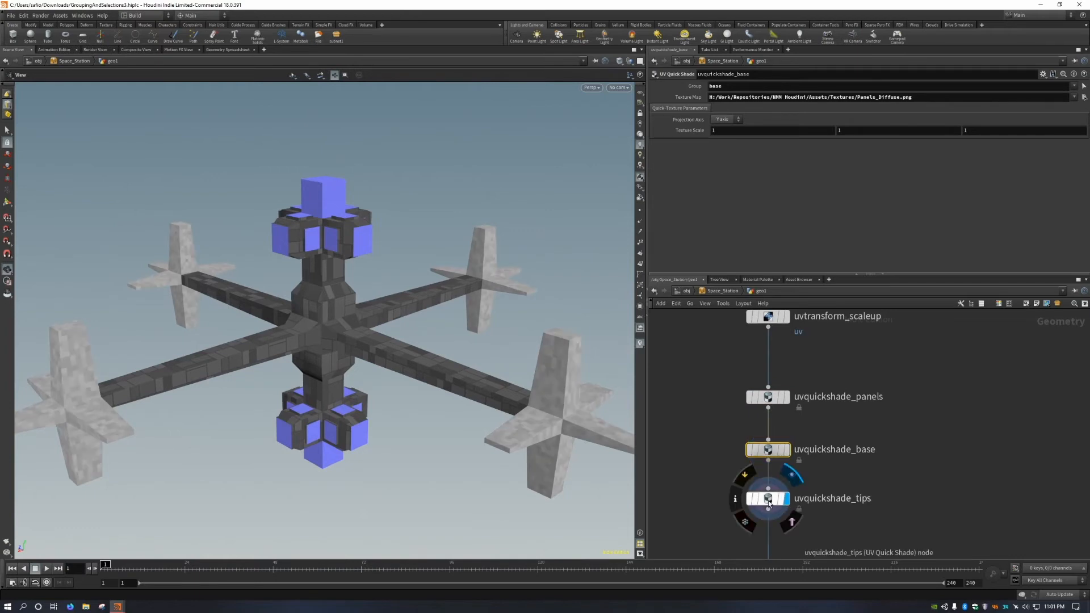
click(770, 498)
drag(530, 409, 420, 386)
Display the Space_Station null at the end of the network and check its UV values in the Geometry Spreadsheet.
middle_drag(830, 546, 830, 493)
scroll(830, 492, down, 2)
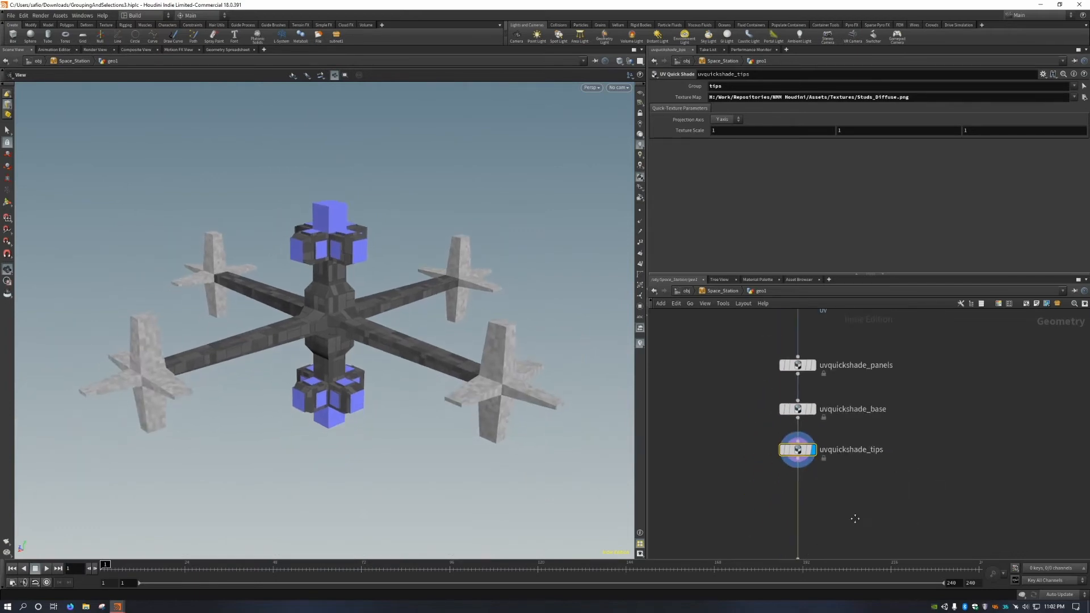
middle_drag(830, 539, 830, 488)
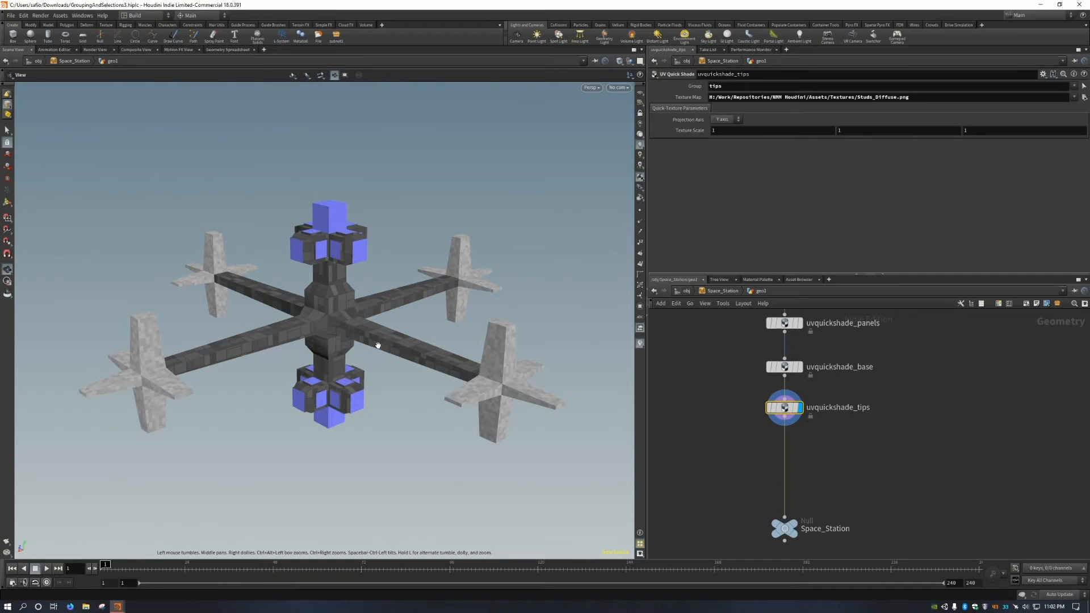
click(795, 526)
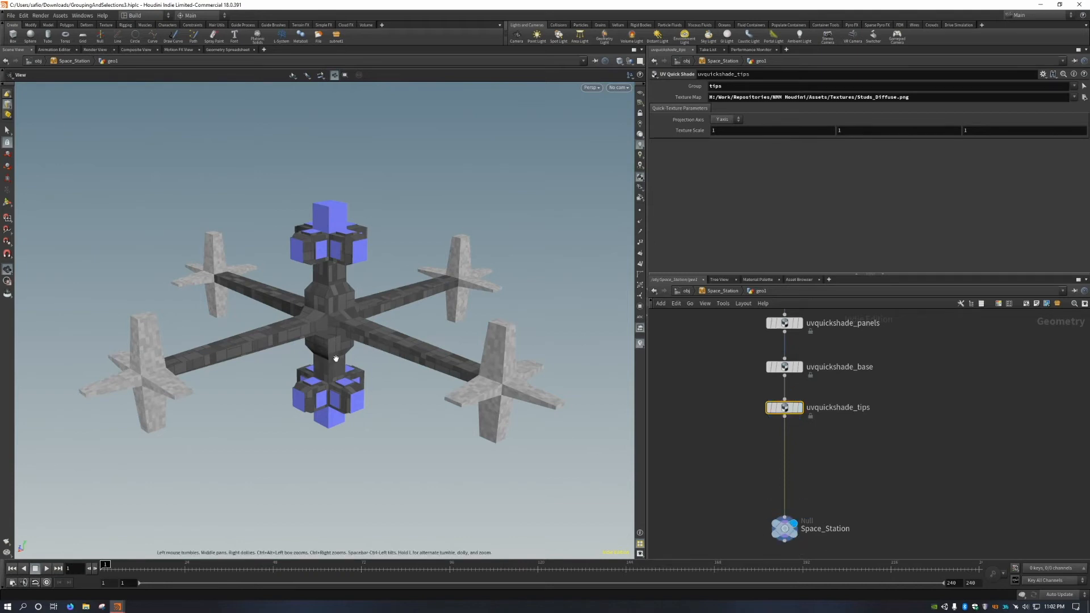
click(227, 50)
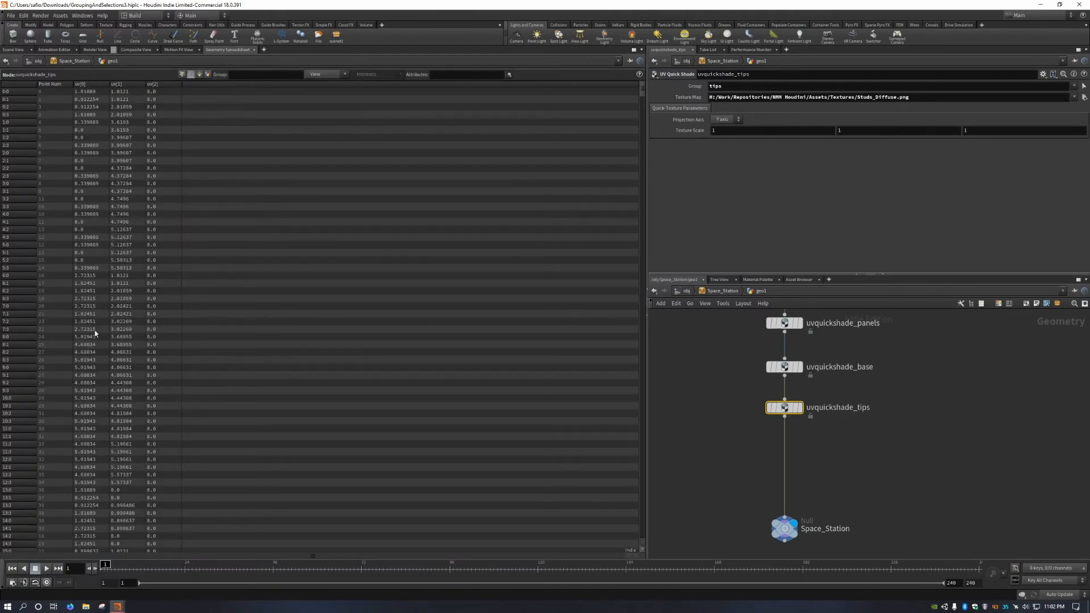
click(13, 49)
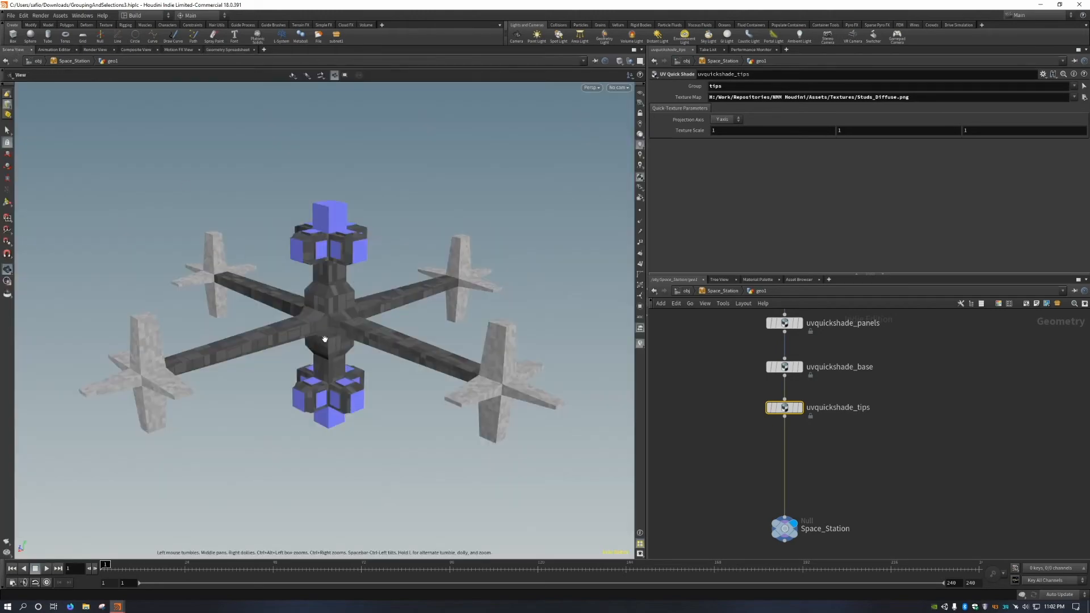
Review the final UV layout of the Space_Station null and compare it with the textured 3D model.
key(space+5)
scroll(344, 366, up, 1)
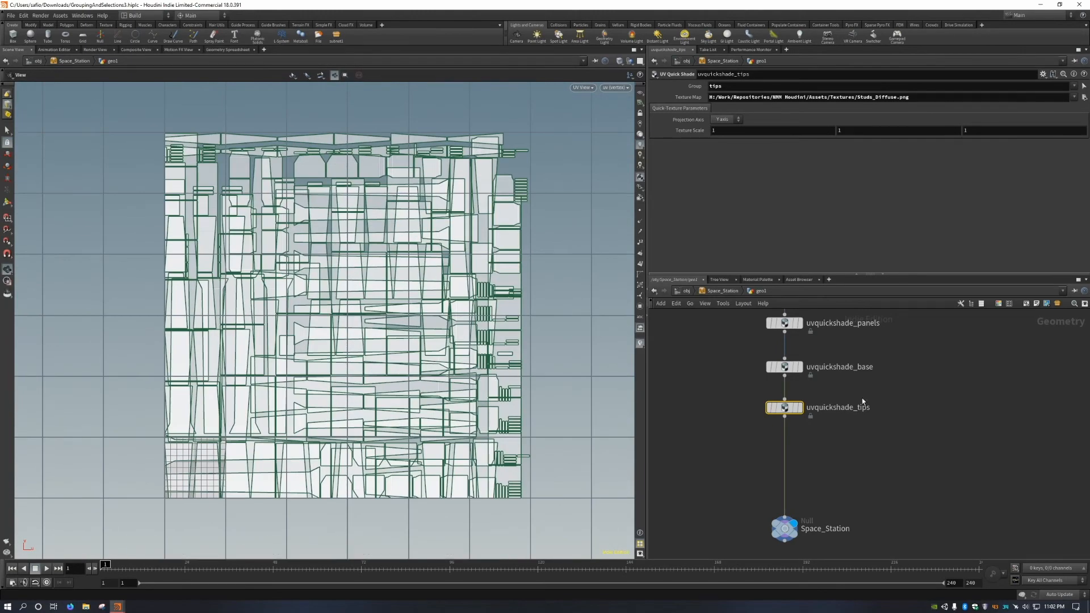
scroll(843, 464, down, 3)
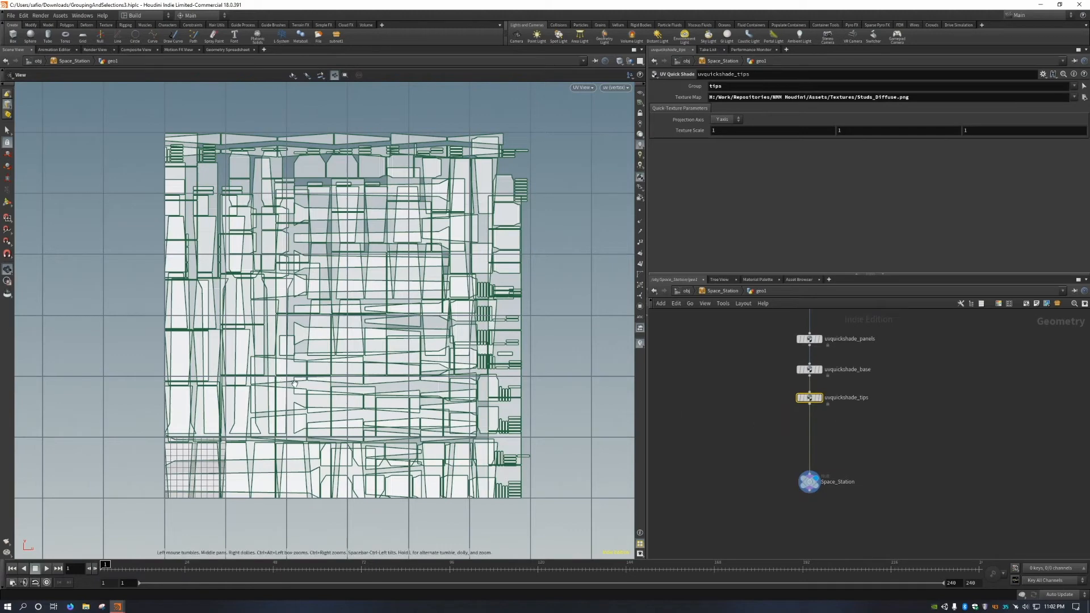
key(space+1)
drag(333, 379, 338, 363)
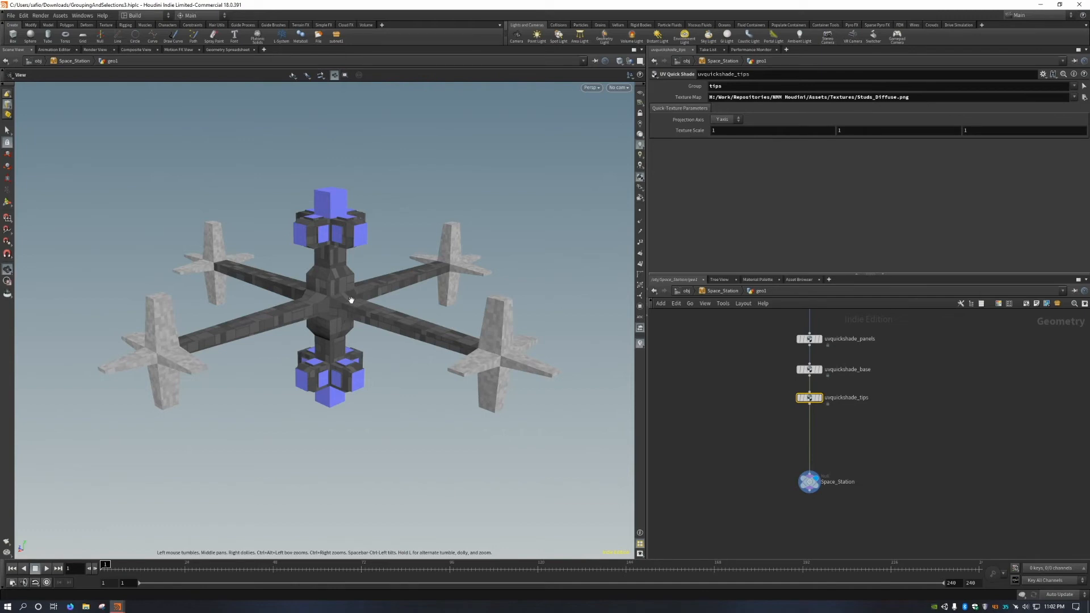
scroll(828, 514, up, 4)
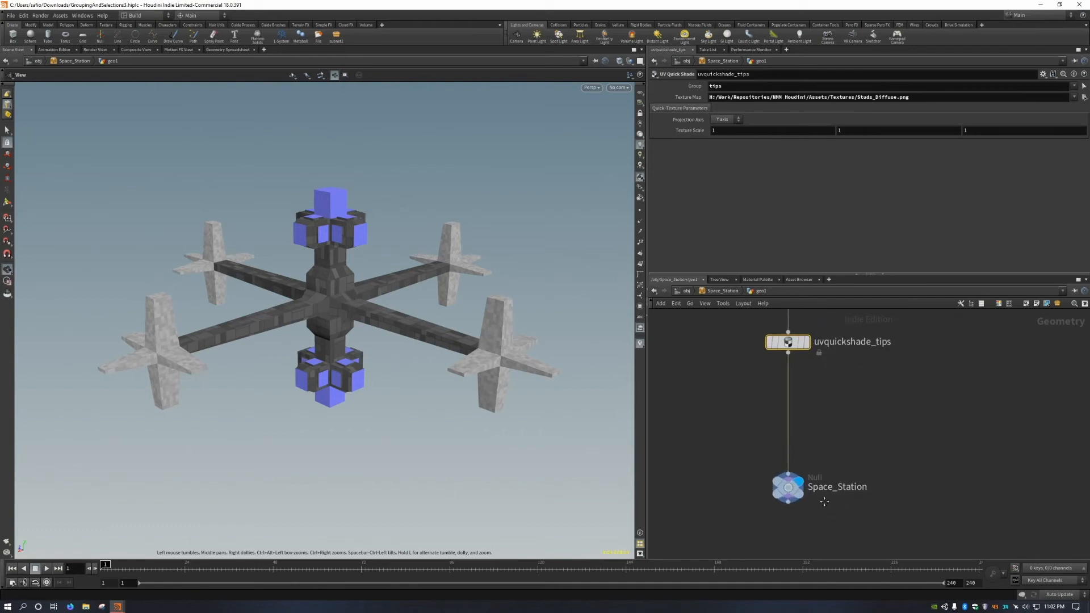
middle_drag(824, 502, 815, 483)
drag(781, 468, 781, 478)
scroll(787, 466, down, 1)
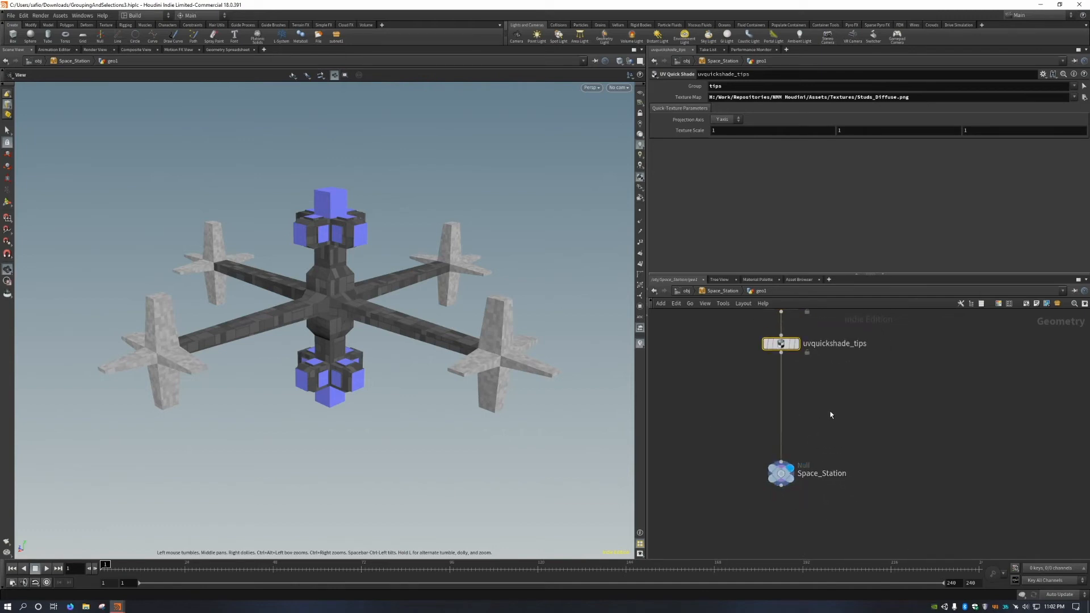
drag(817, 358, 751, 456)
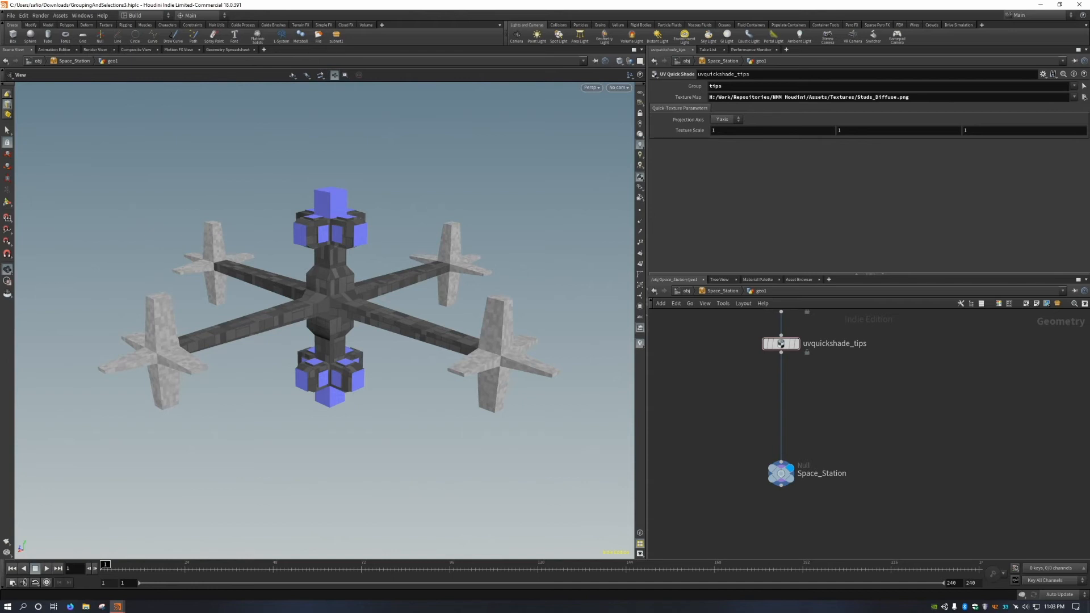
Add an Attribute Create node below the Space_Station null, connected to its output, and display it.
middle_drag(795, 520, 783, 420)
key(Tab)
text(a)
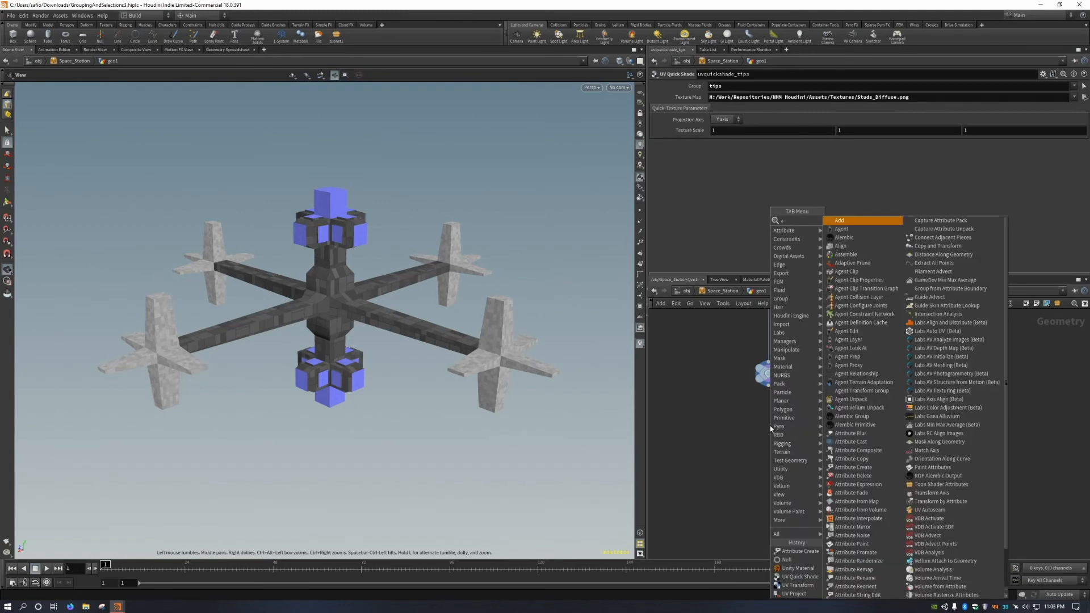
text(ttribute create)
key(Return)
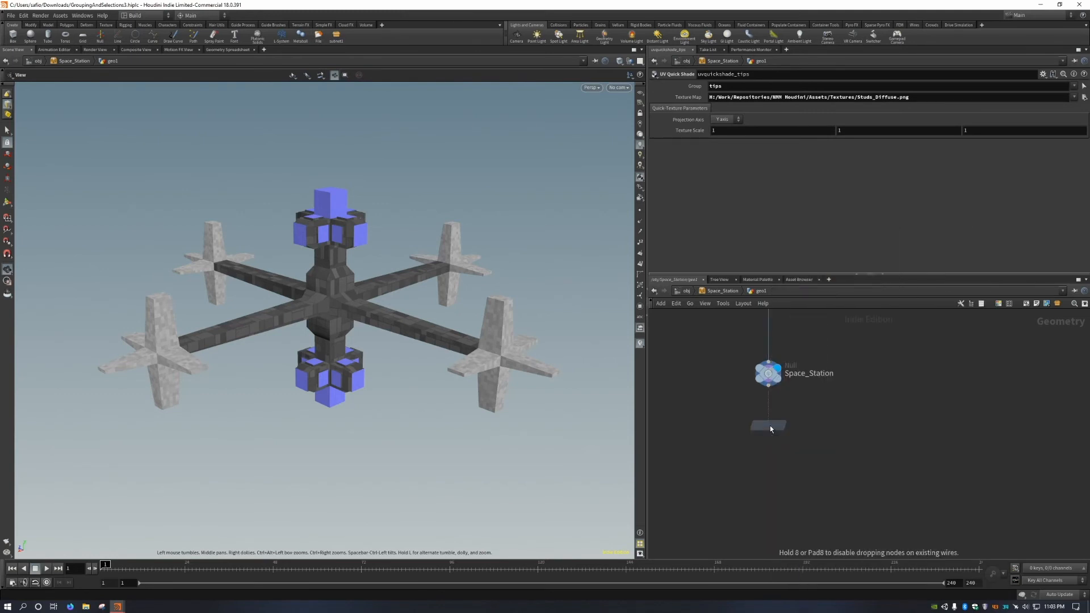
click(770, 425)
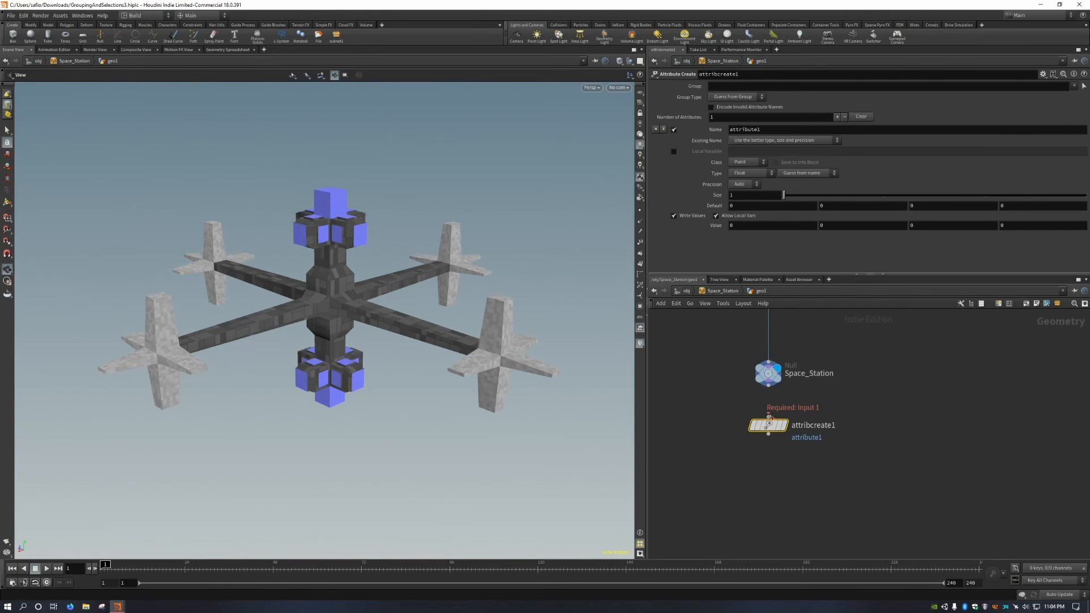
click(785, 425)
drag(770, 427, 771, 448)
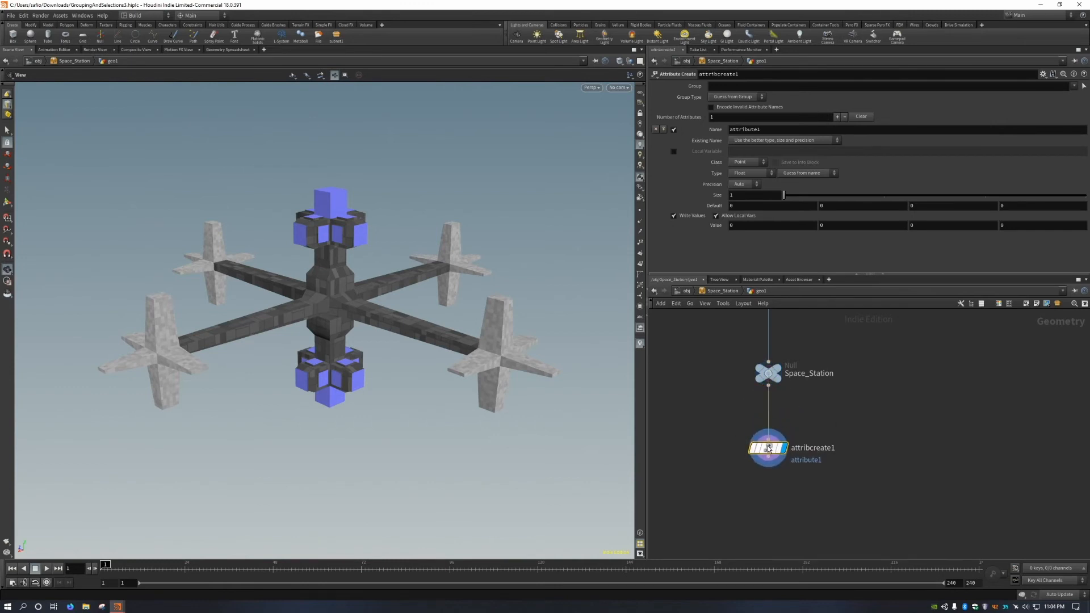
Name the new node's attribute unity_material.
middle_drag(783, 496, 799, 452)
drag(783, 406, 783, 404)
middle_drag(795, 448, 809, 441)
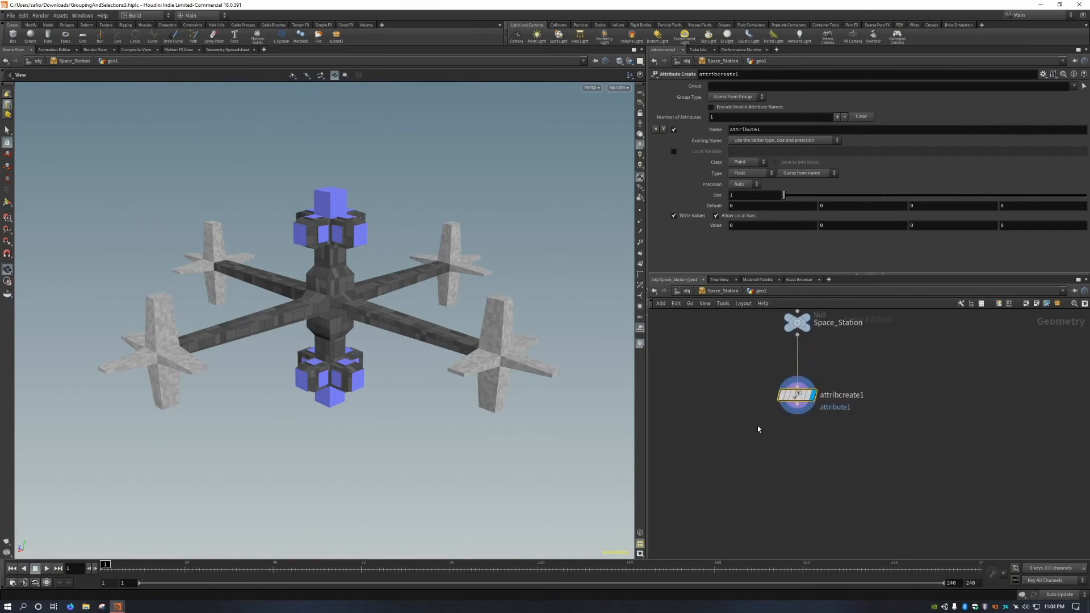
double_click(774, 129)
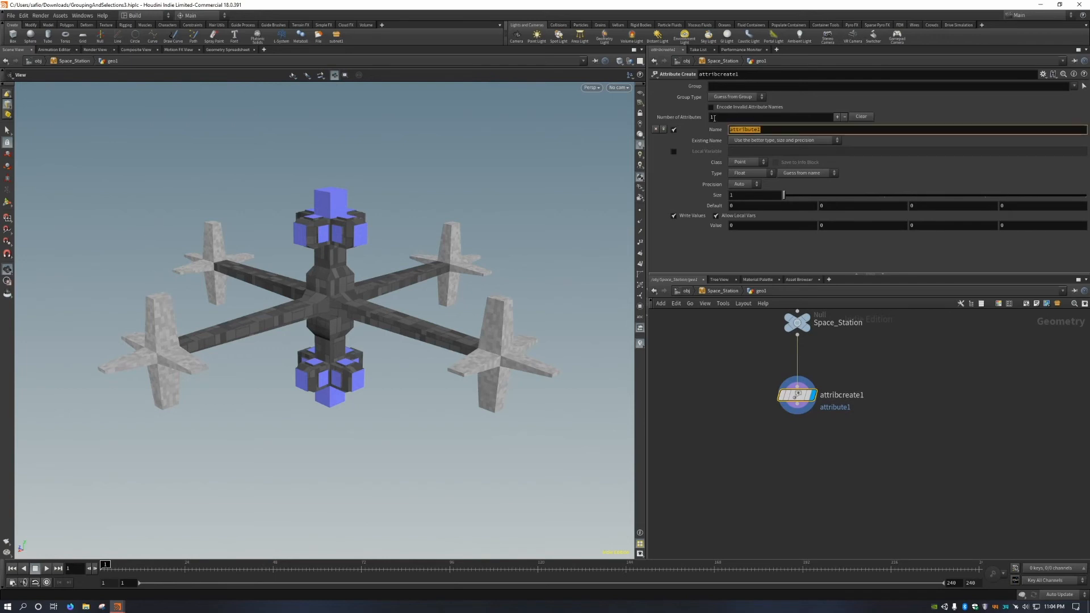
text(unity_material)
key(Return)
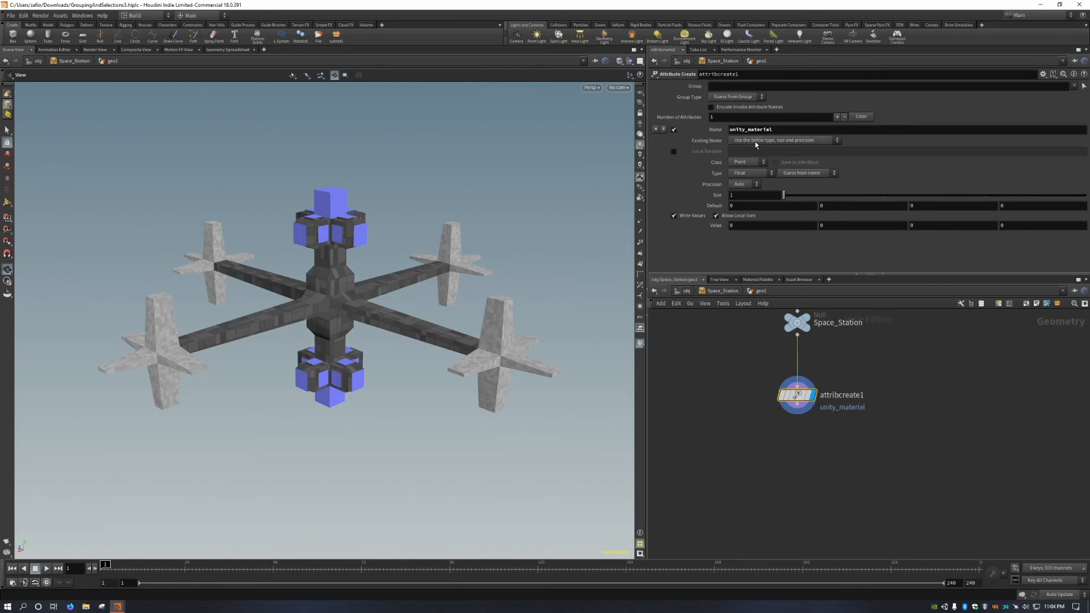
Set the class of the unity_material attribute to Primitive.
drag(789, 130, 691, 130)
click(731, 129)
key(Return)
double_click(731, 129)
click(781, 129)
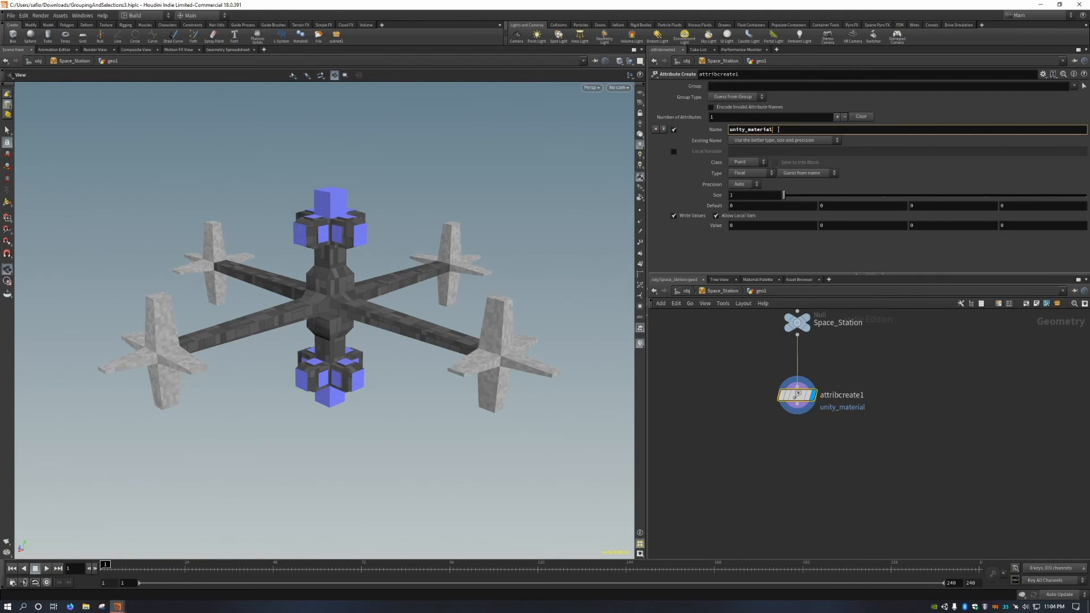
click(744, 162)
click(747, 179)
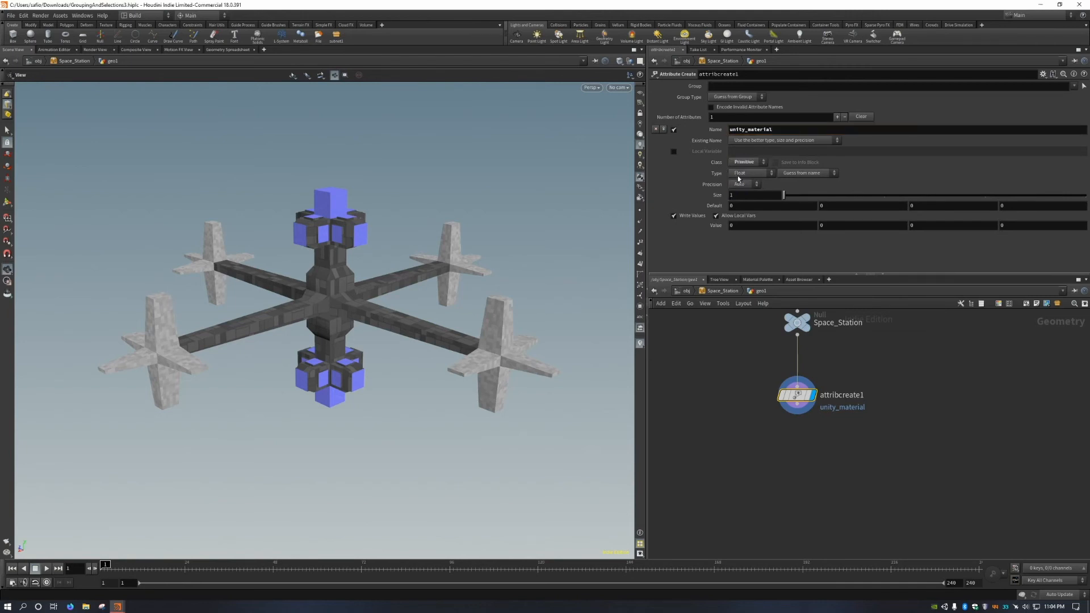
Set the type of the unity_material attribute to String.
click(742, 173)
click(753, 208)
middle_drag(875, 401, 868, 414)
Duplicate the Attribute Create node twice and chain both copies below the original, displaying the last one.
drag(893, 461, 759, 390)
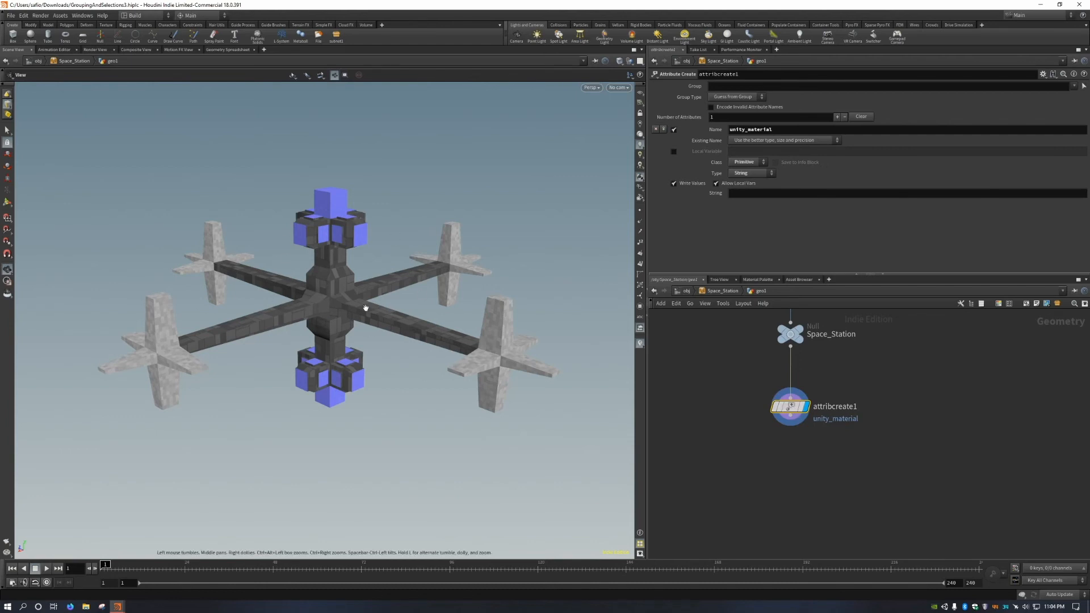
key(ctrl+c)
key(ctrl+v)
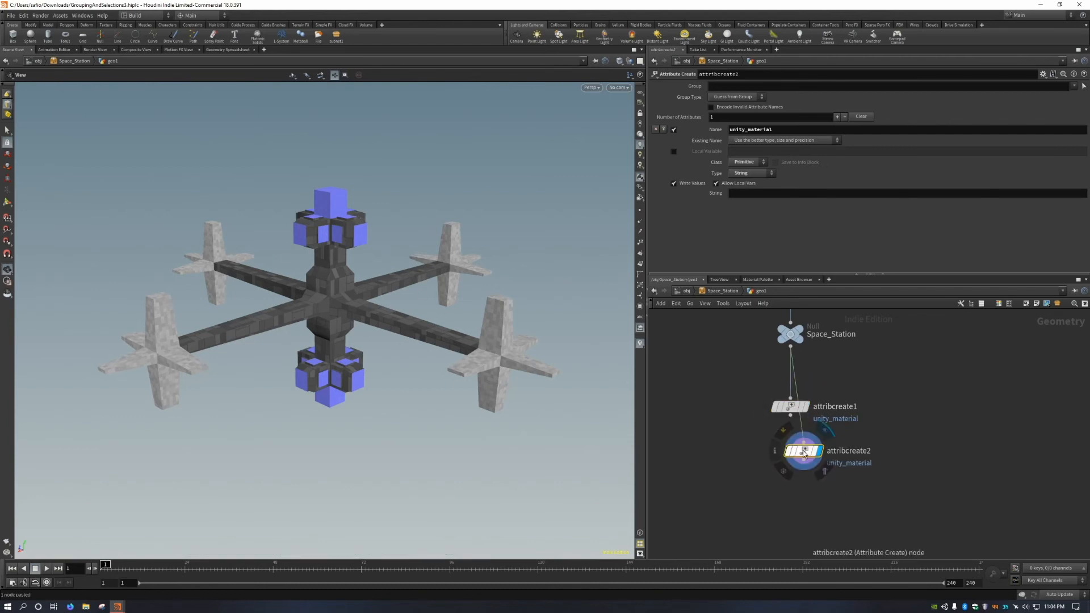
key(ctrl+v)
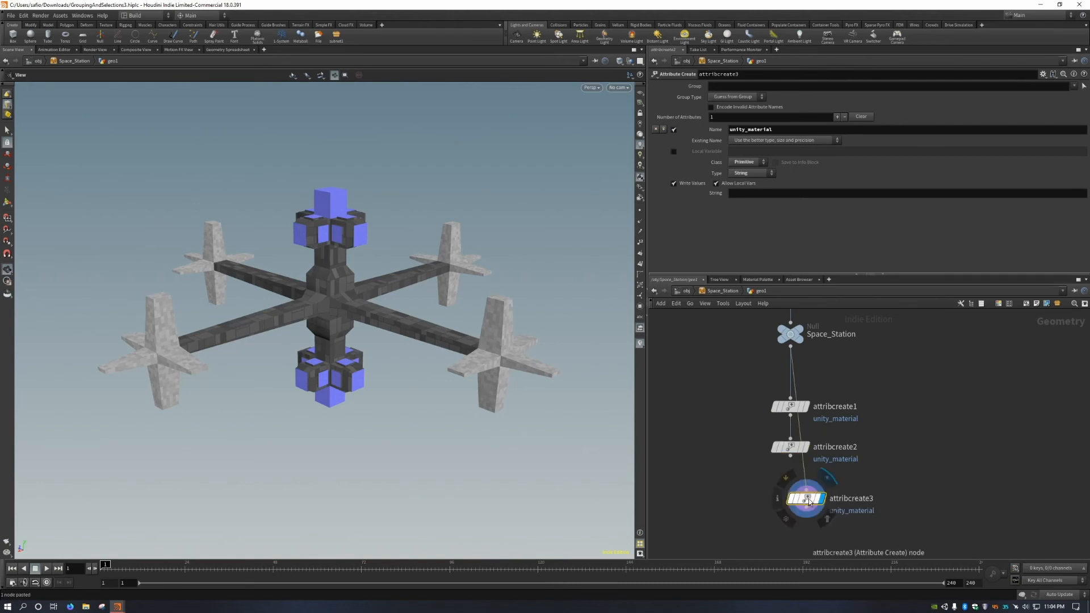
drag(790, 482, 795, 456)
middle_drag(919, 457, 920, 447)
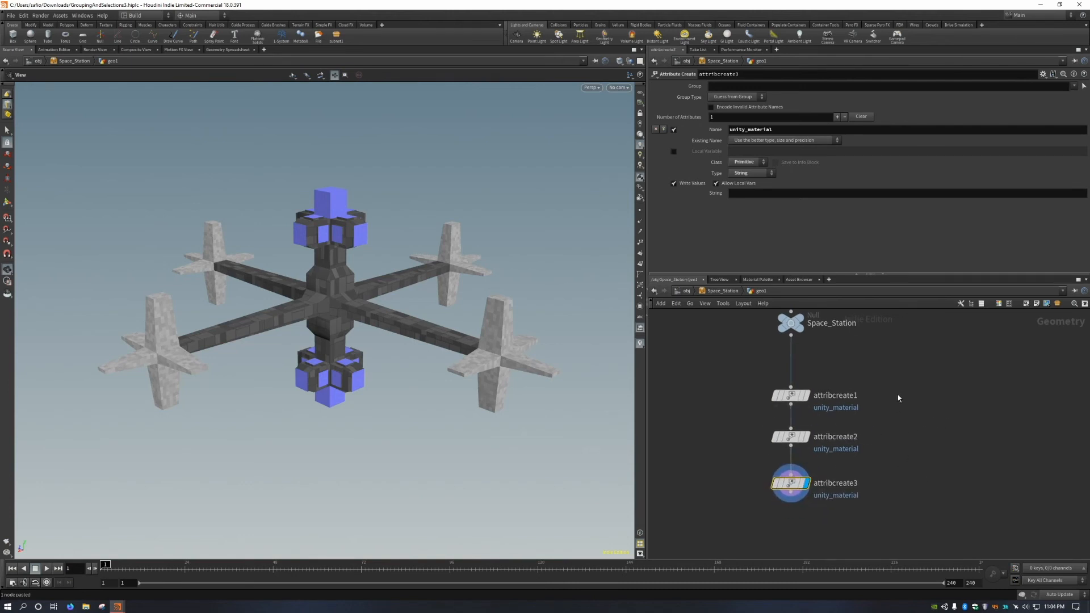
Restrict the first Attribute Create node, attribcreate1, to the panels group.
drag(910, 384, 850, 457)
drag(742, 463, 864, 516)
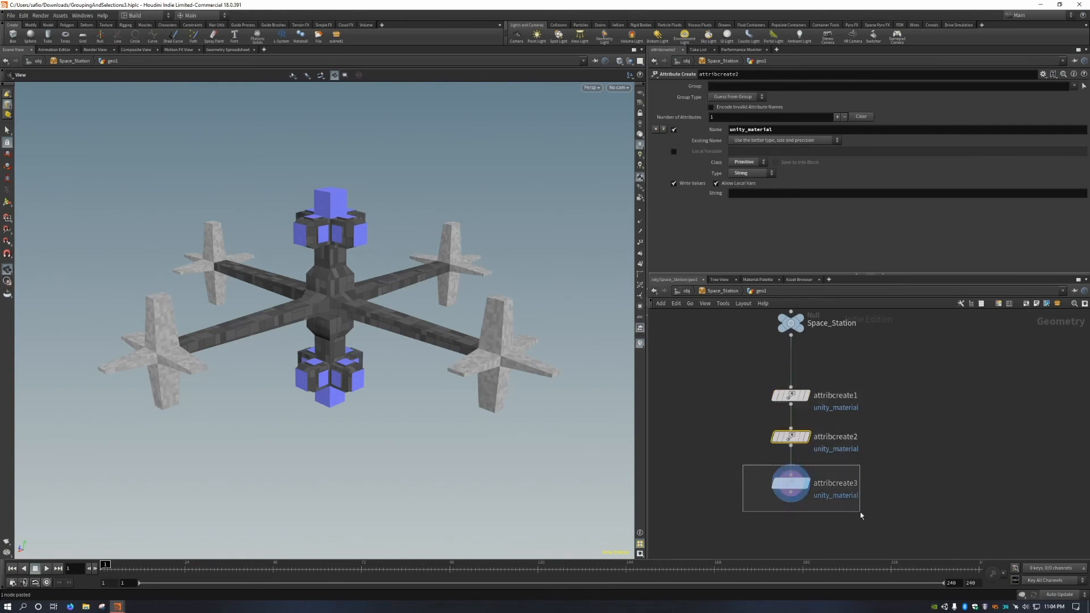
drag(731, 358, 857, 407)
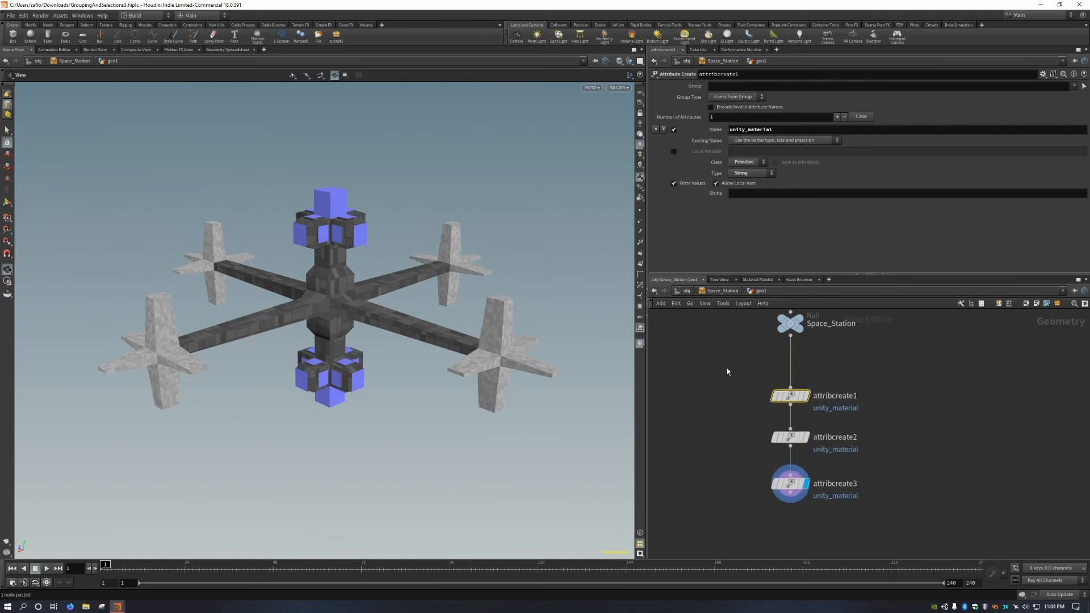
drag(727, 368, 853, 408)
click(724, 87)
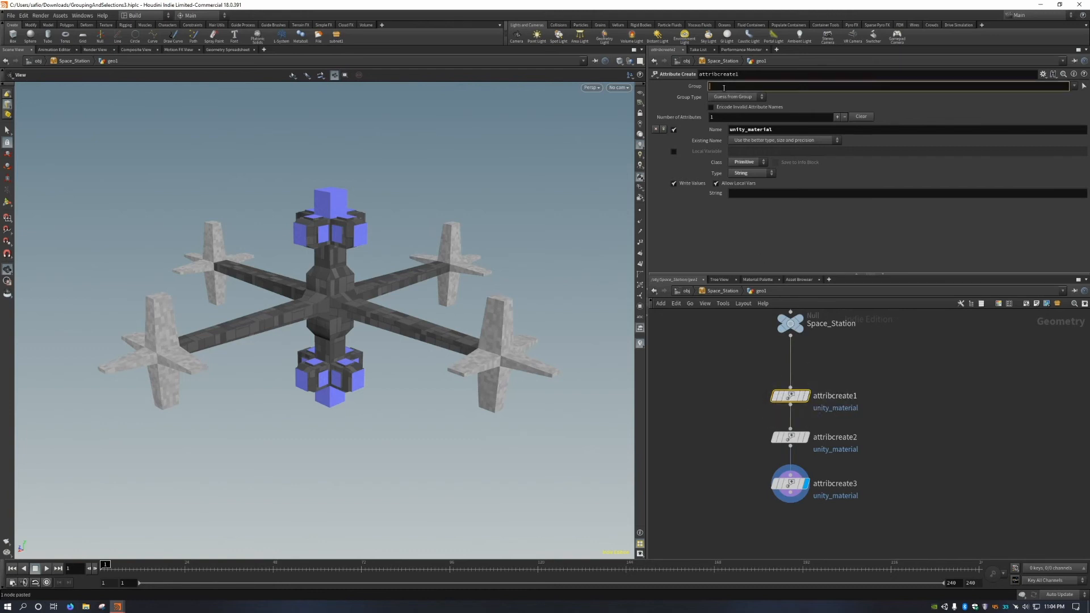
text(panels)
key(Return)
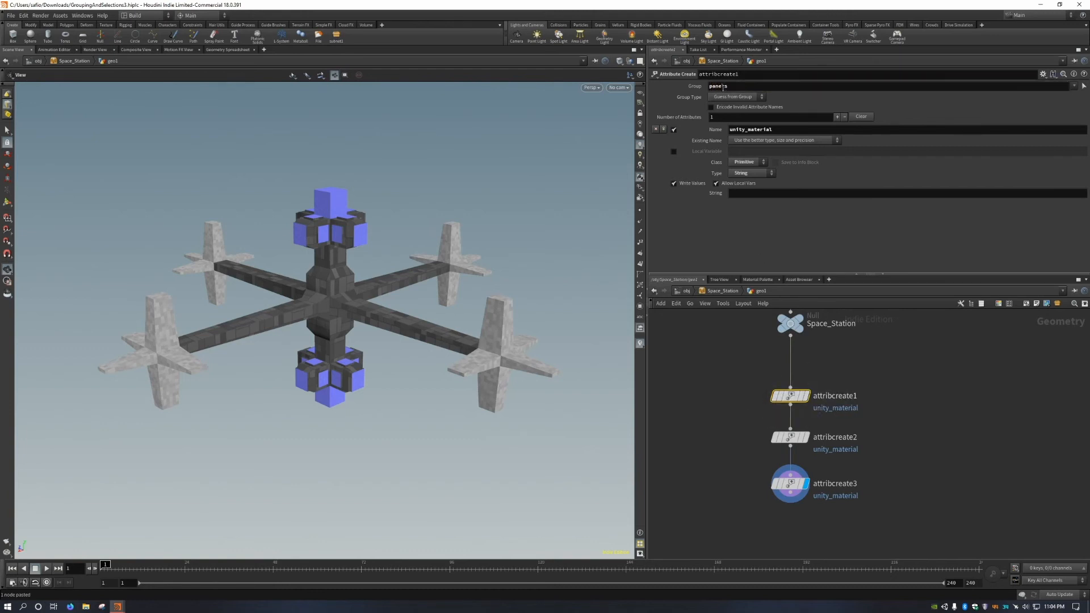
Restrict the second Attribute Create node, attribcreate2, to the base group.
drag(741, 423, 850, 444)
text(base)
key(Return)
Restrict the third Attribute Create node, attribcreate3, to the tips group.
drag(751, 491, 826, 518)
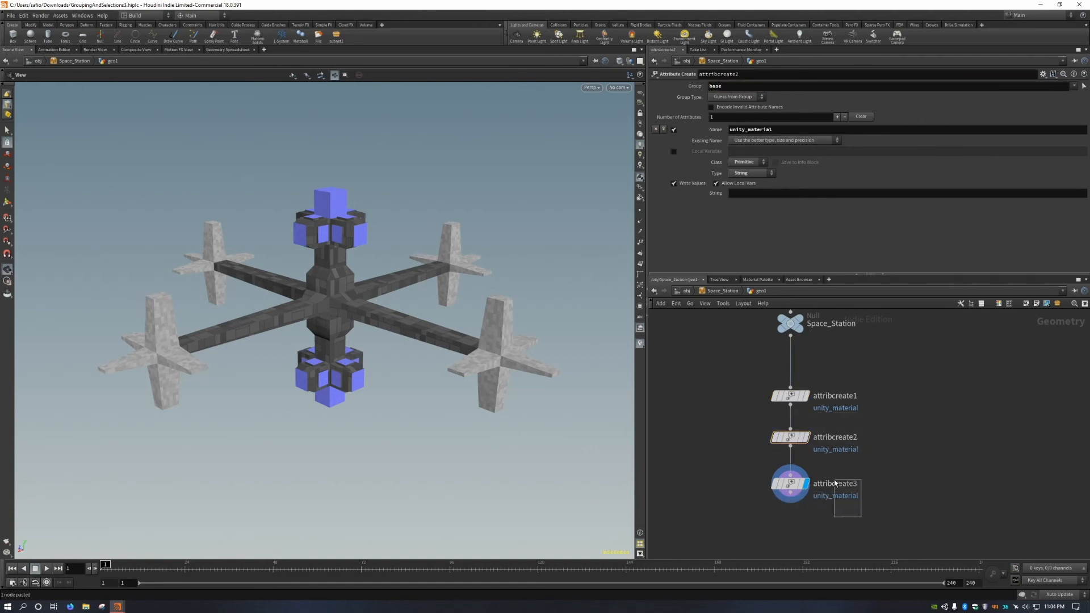
click(727, 86)
text(tips)
key(Return)
middle_drag(903, 418, 914, 403)
Set the string value of attribcreate1 to Assets/Materials/Space_Station/panels.mat.
drag(894, 372, 788, 401)
middle_drag(746, 368, 745, 372)
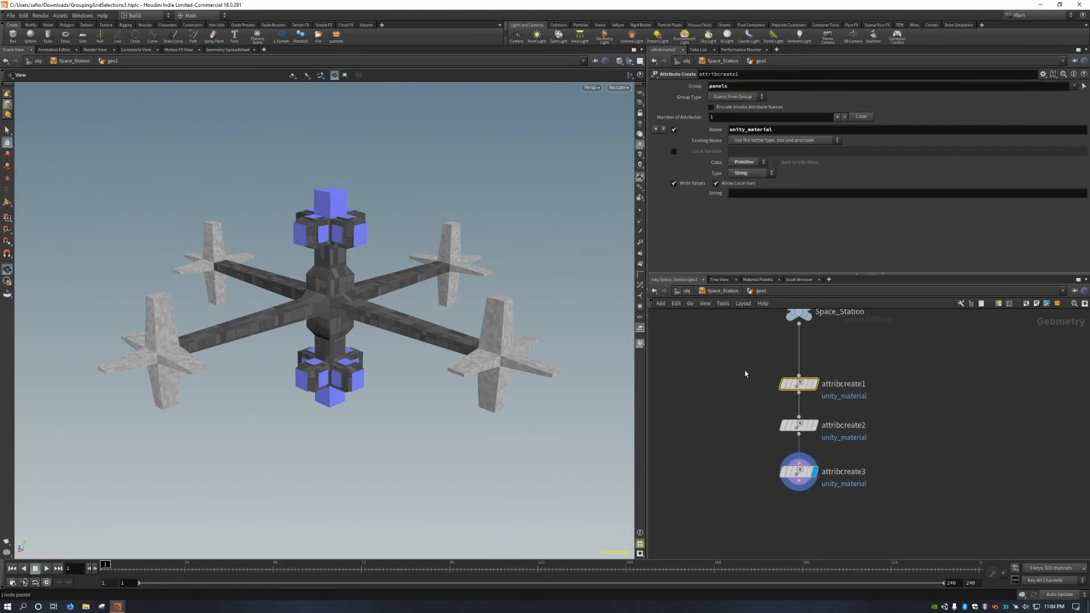
click(765, 194)
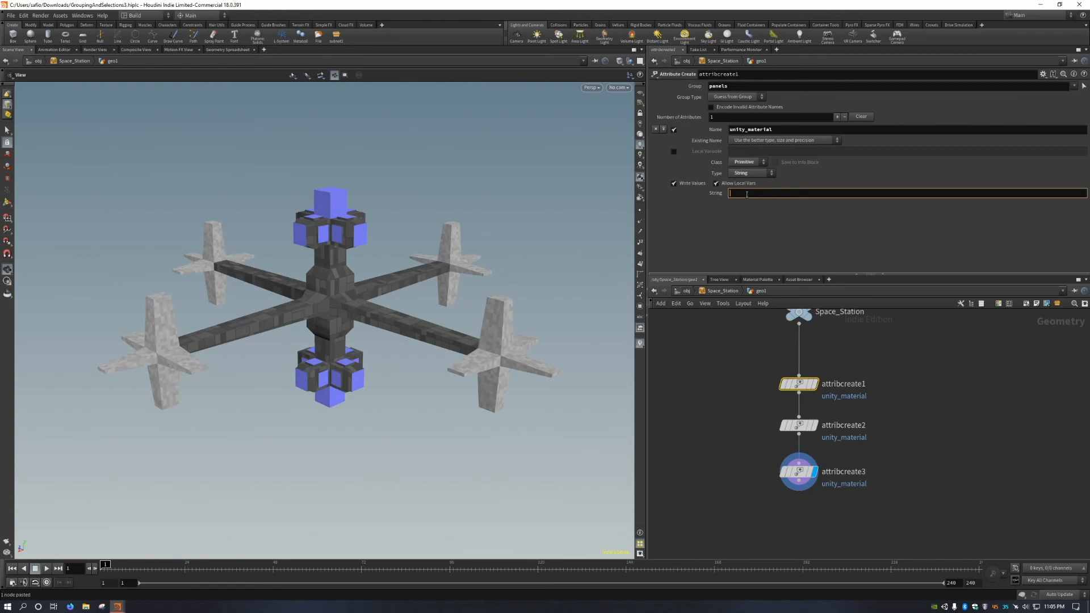
text(ssets/Materials/Space_Station/panels.mat)
key(Return)
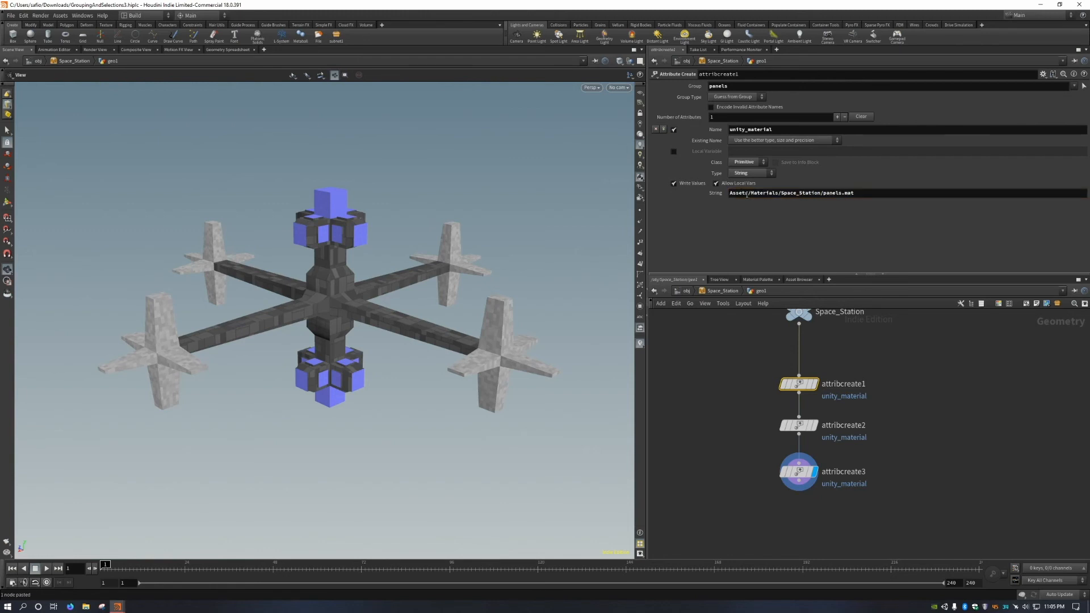
drag(841, 193, 728, 192)
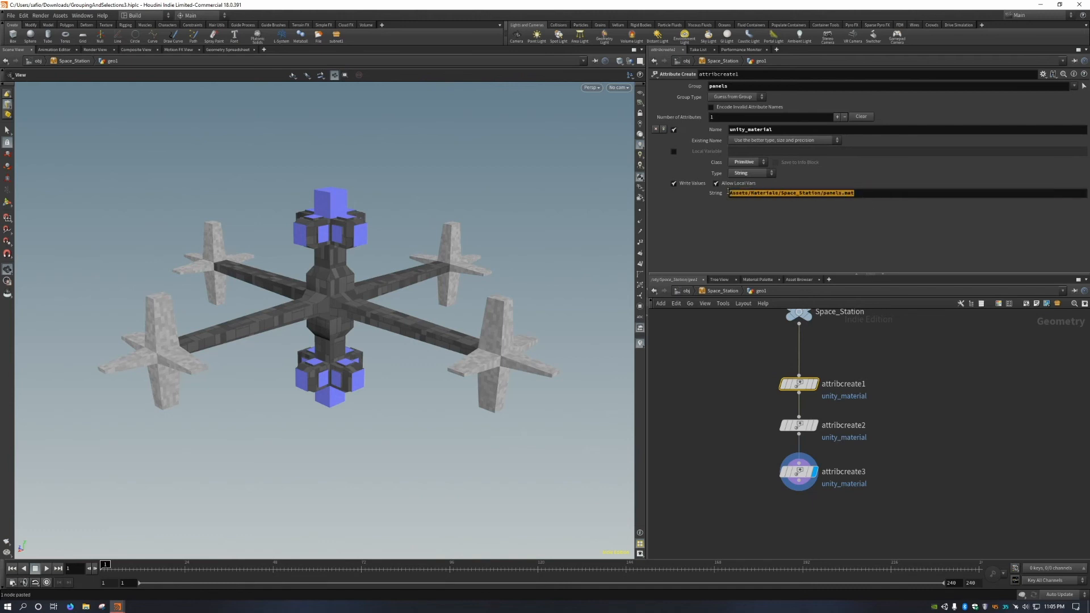
drag(881, 193, 670, 209)
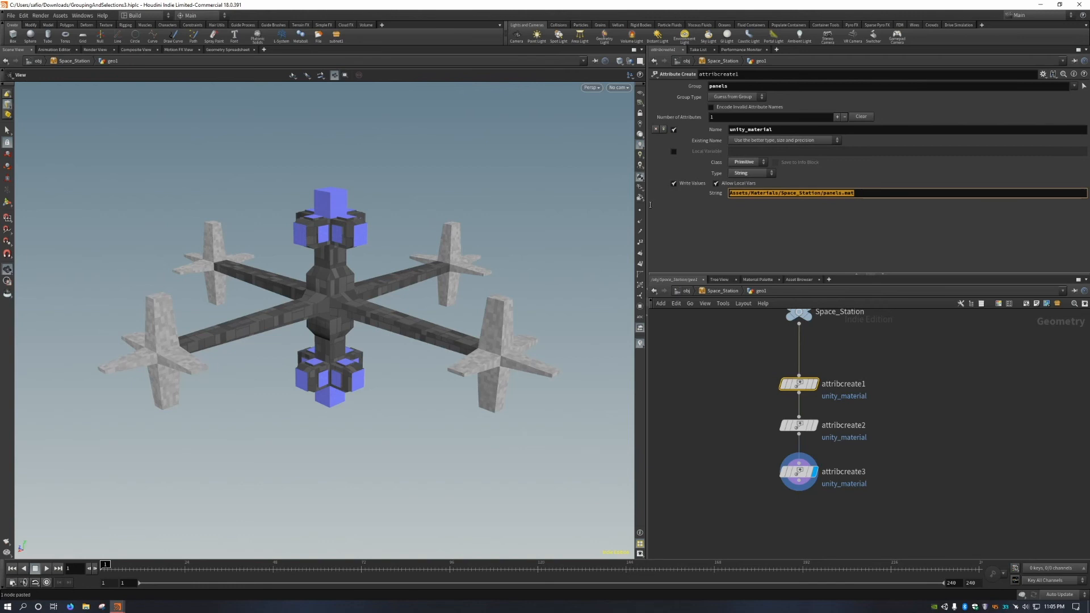
drag(650, 205, 613, 238)
click(919, 404)
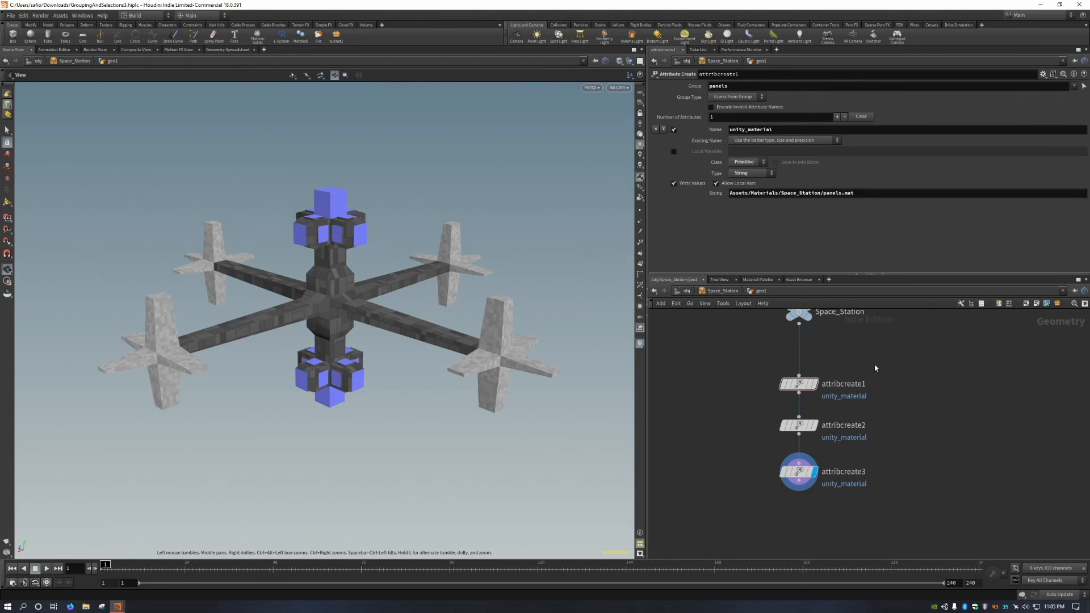
drag(880, 354, 760, 392)
middle_drag(758, 375, 744, 406)
click(743, 396)
middle_drag(736, 357, 764, 388)
scroll(747, 374, down, 2)
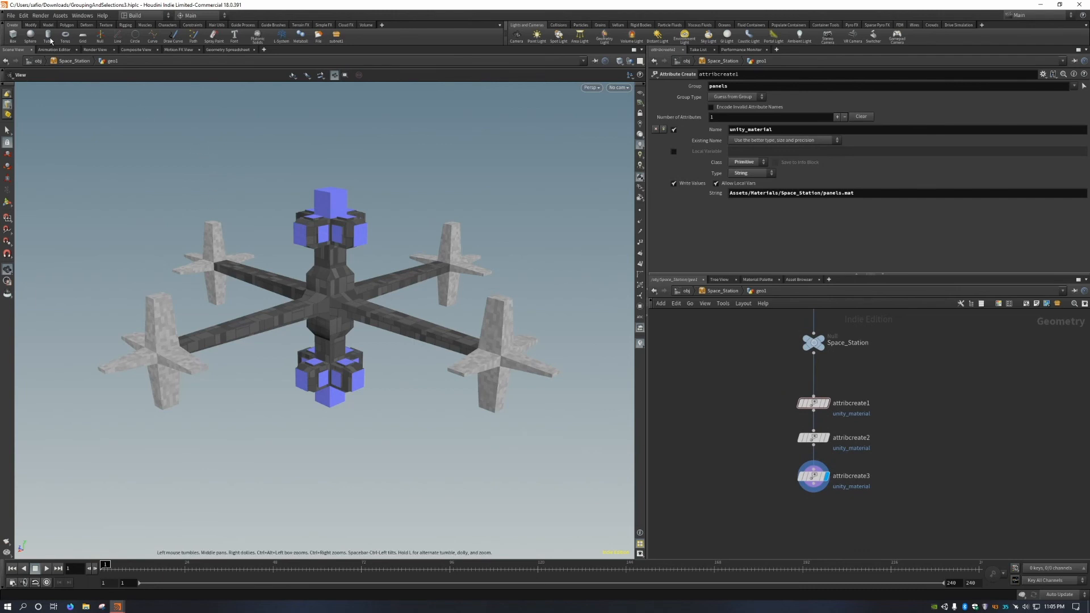
Open the type properties of the Space_Station digital asset for editing.
click(60, 16)
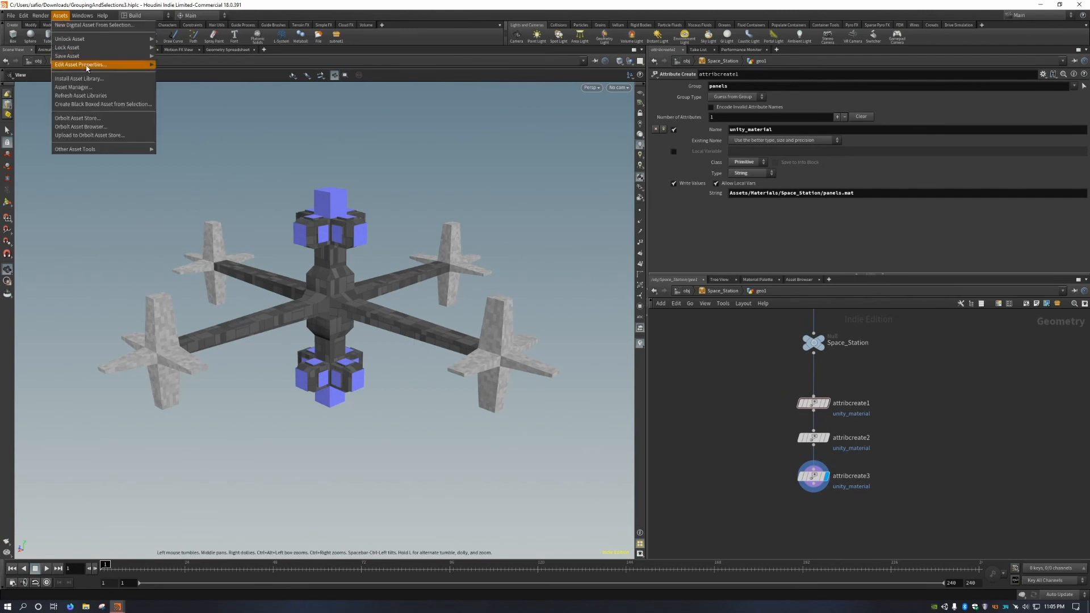
mouse_move(87, 64)
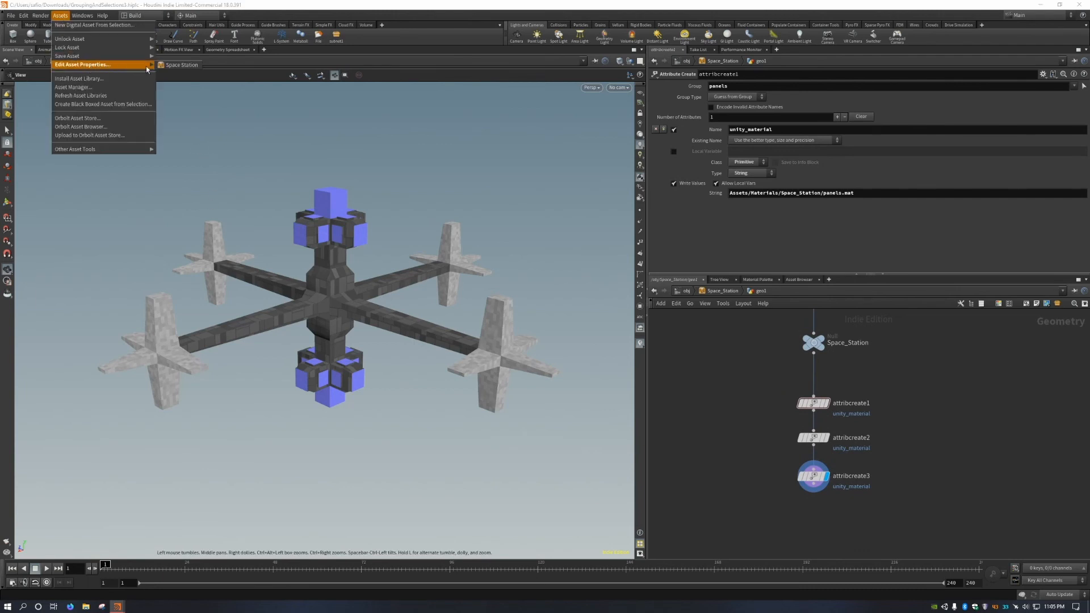
click(163, 67)
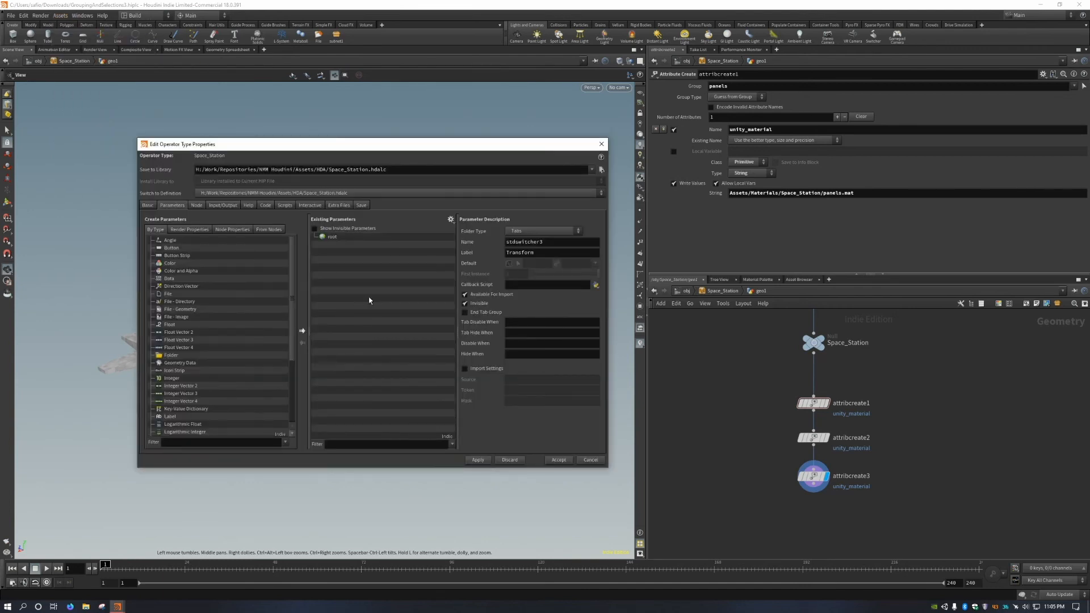
Expose the string value of attribcreate1 as an asset parameter labelled Panels Material.
drag(759, 365, 881, 416)
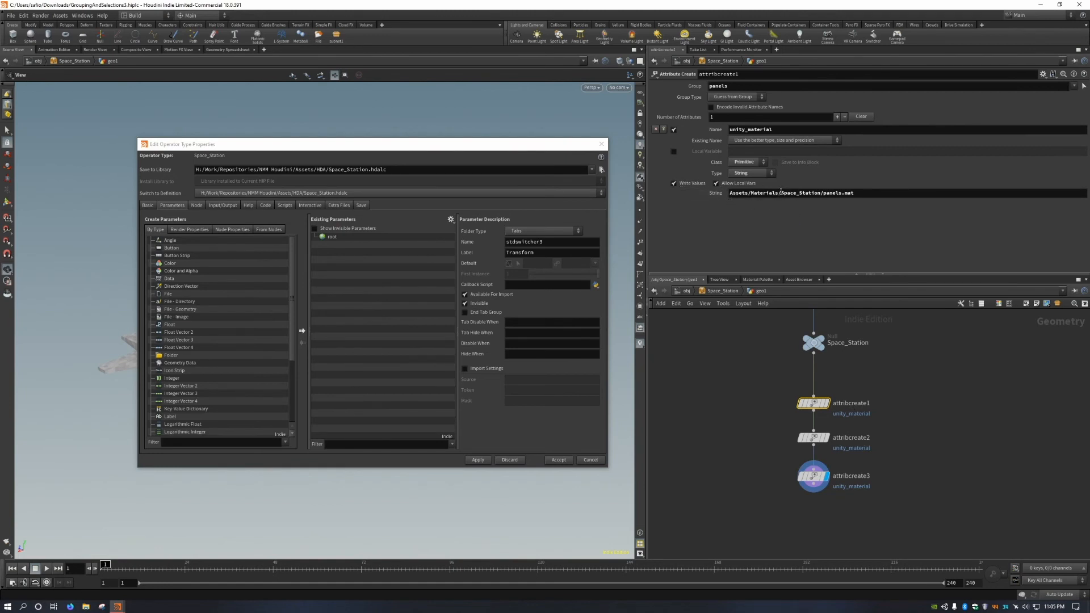
drag(717, 193, 327, 250)
click(487, 256)
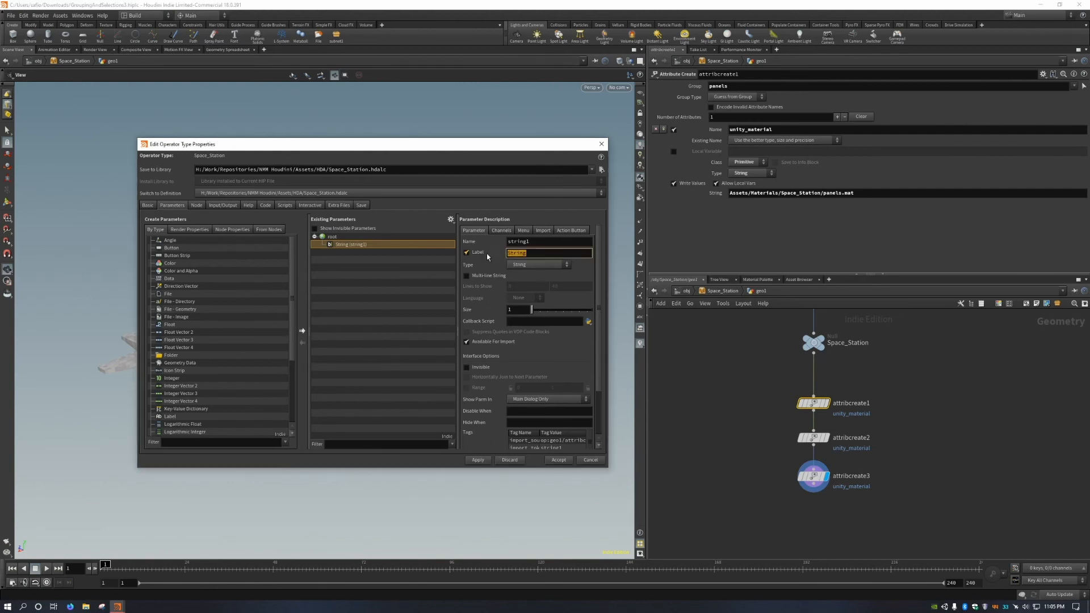
text(Panels Material)
key(Return)
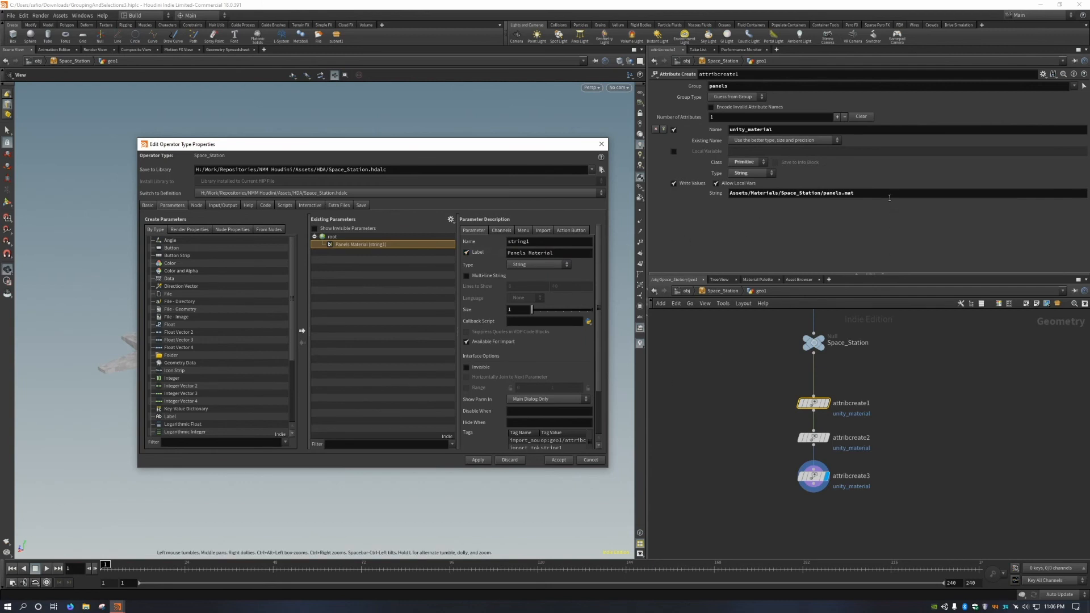
Try to clear the string value of attribcreate1 and apply the asset's parameter changes.
click(744, 193)
key(BackSpace)
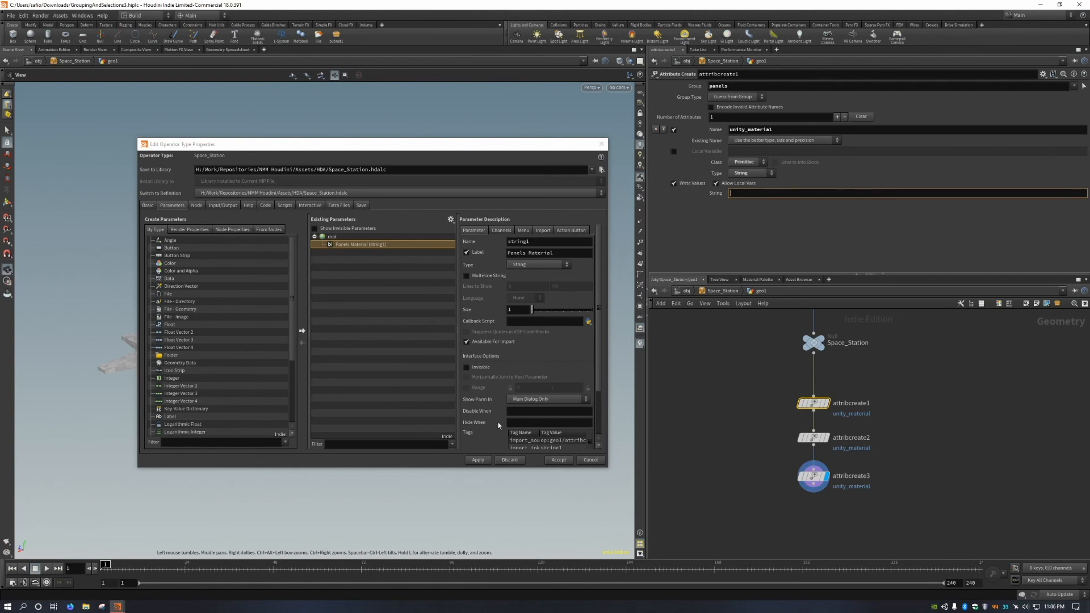
click(483, 462)
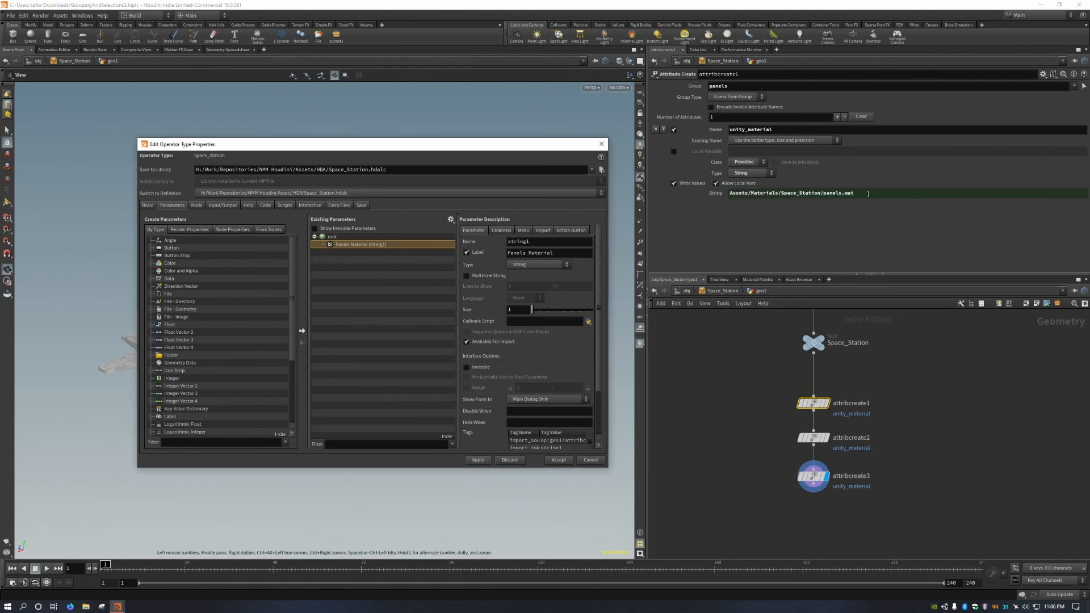
Clear the default channel value of the Panels Material parameter and apply the change to the asset.
click(502, 230)
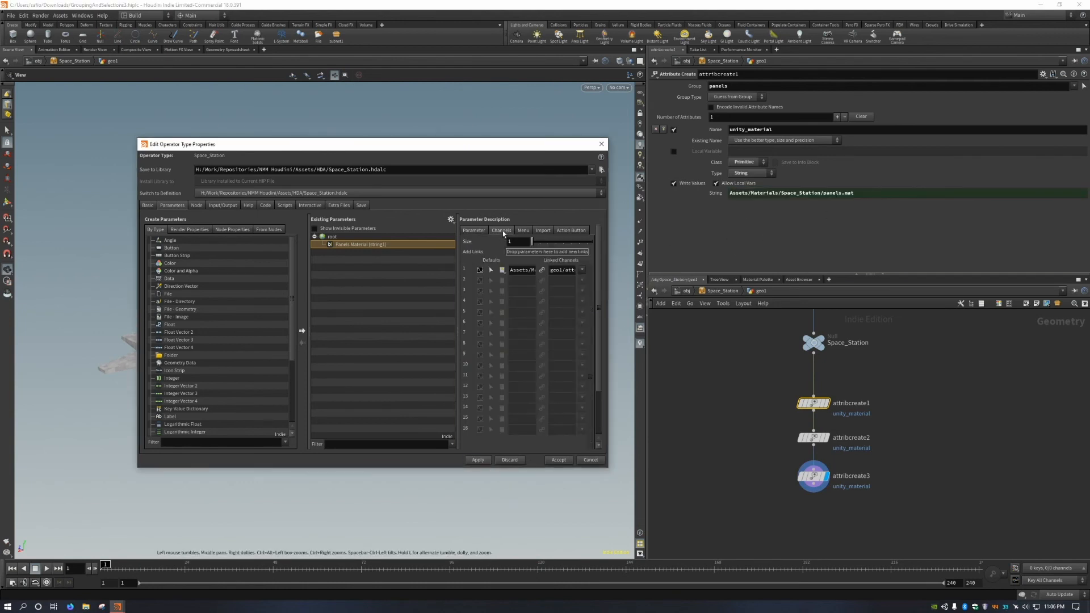
click(522, 273)
key(BackSpace)
click(485, 460)
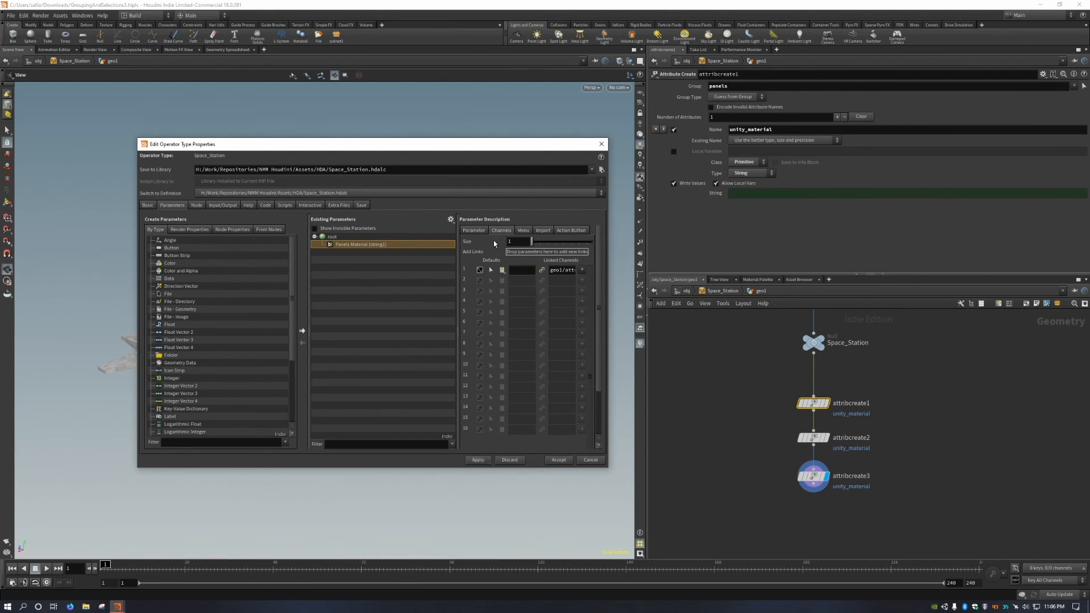
click(477, 233)
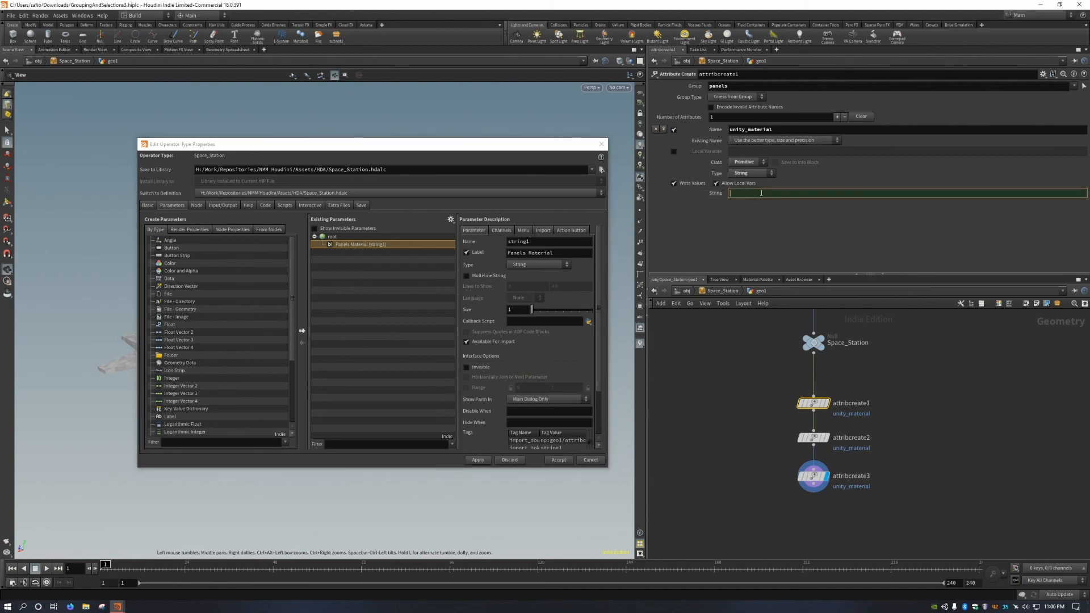
click(433, 295)
click(364, 245)
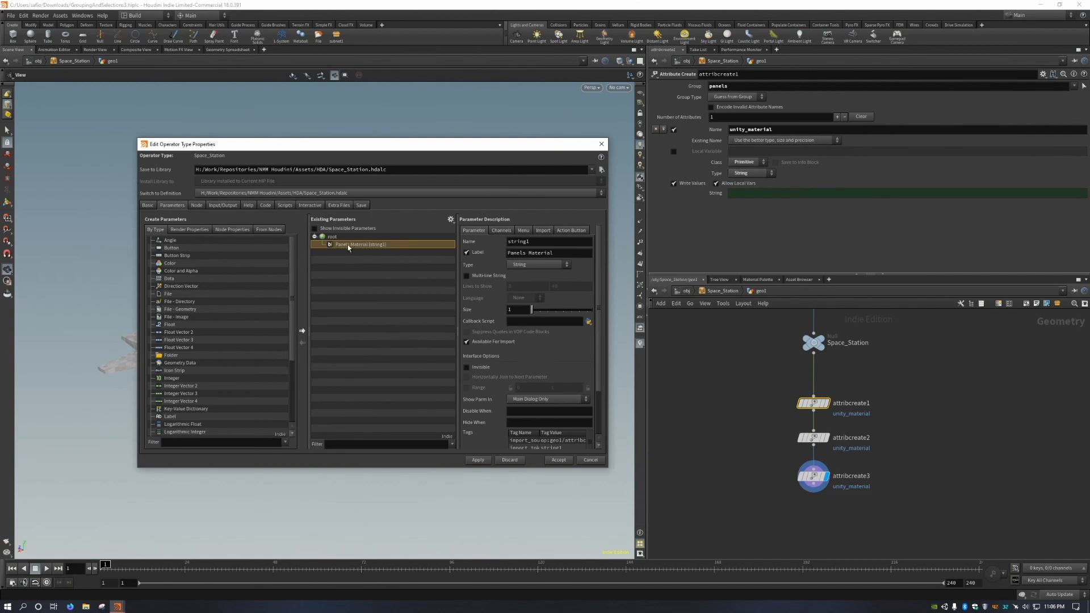
click(378, 310)
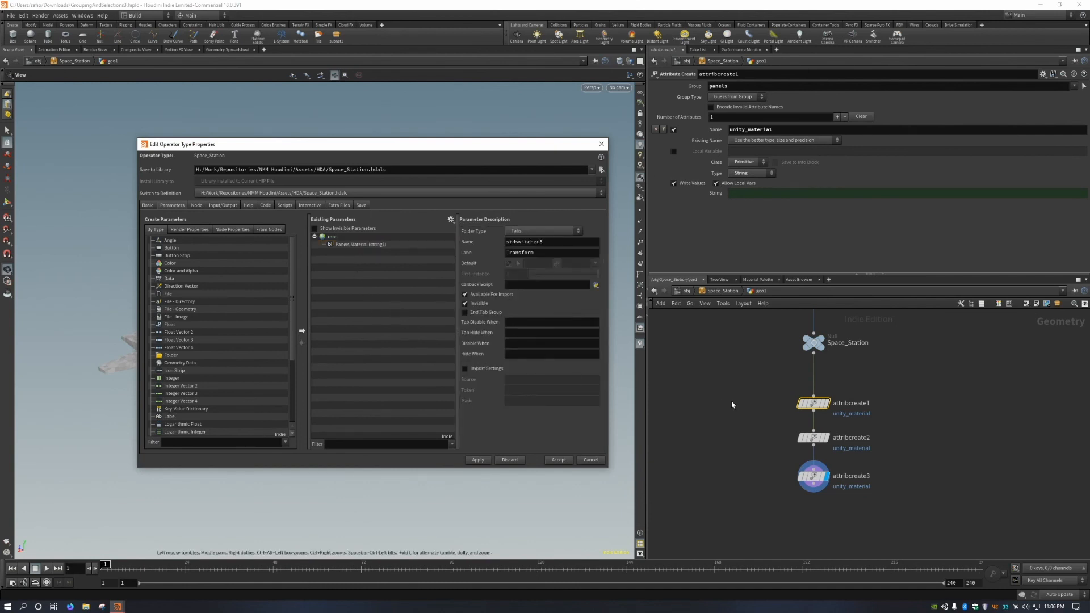
Expose the string value of attribcreate2 as an asset parameter labelled Base Material.
drag(742, 420, 877, 461)
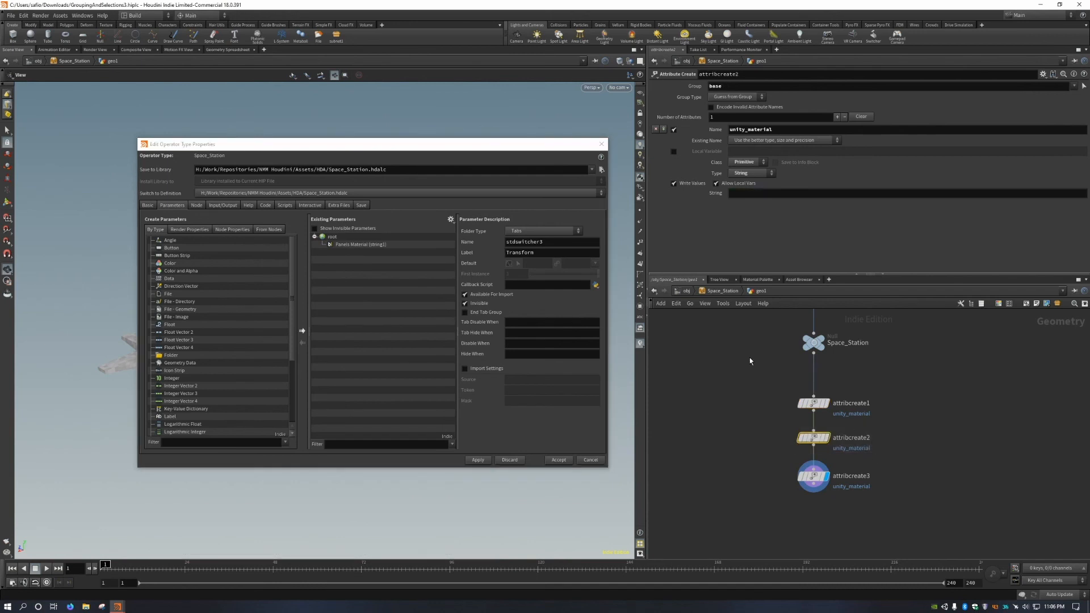
drag(719, 194, 341, 250)
click(510, 244)
key(Tab)
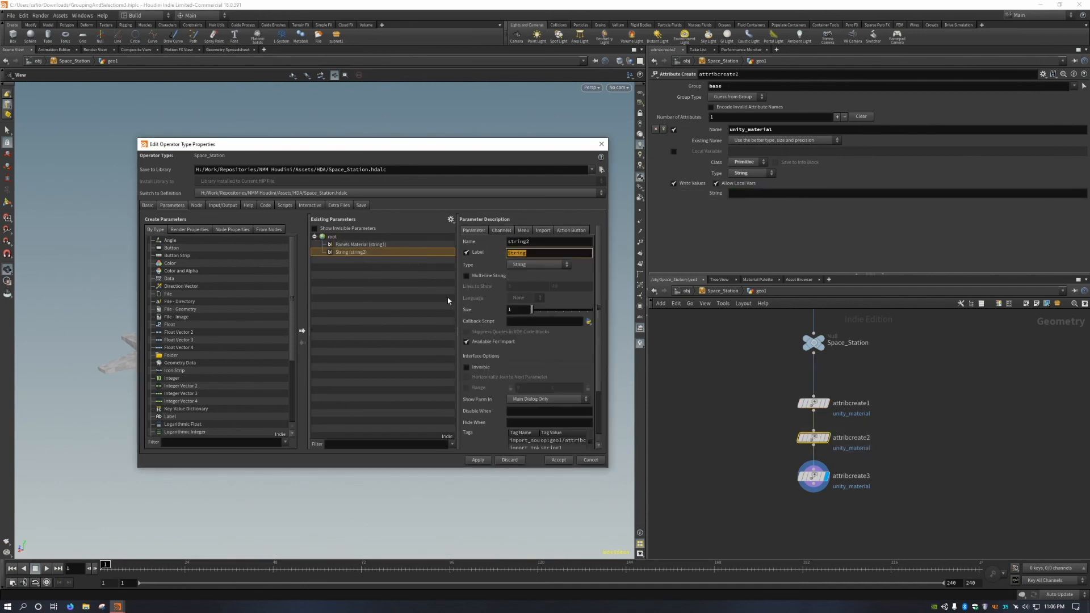
text(Base Material)
key(Return)
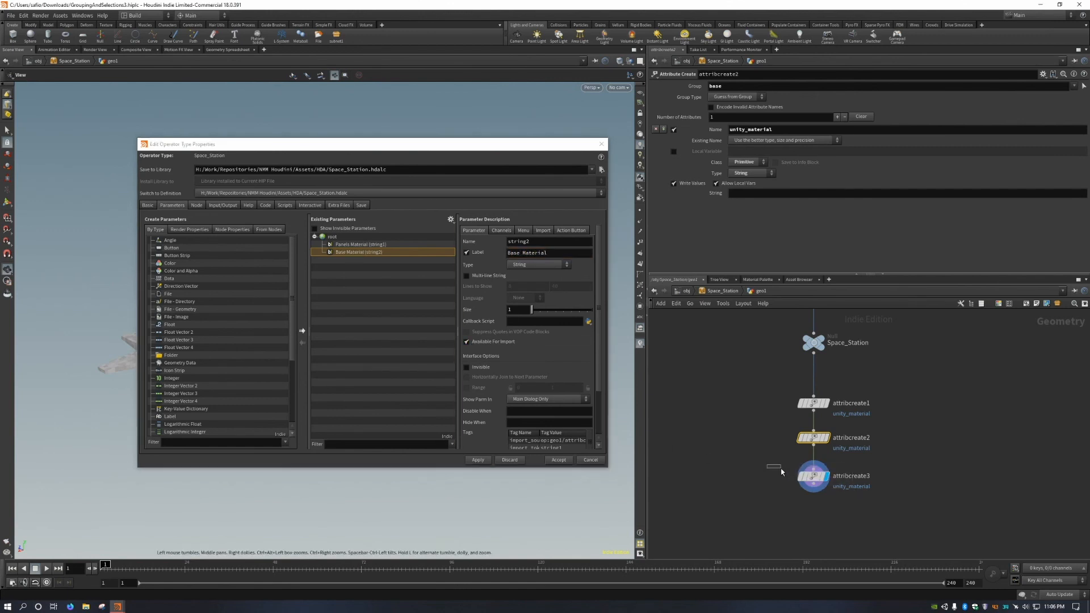
Expose the string value of attribcreate3 as an asset parameter labelled Tips Material and apply the change.
drag(781, 470, 839, 511)
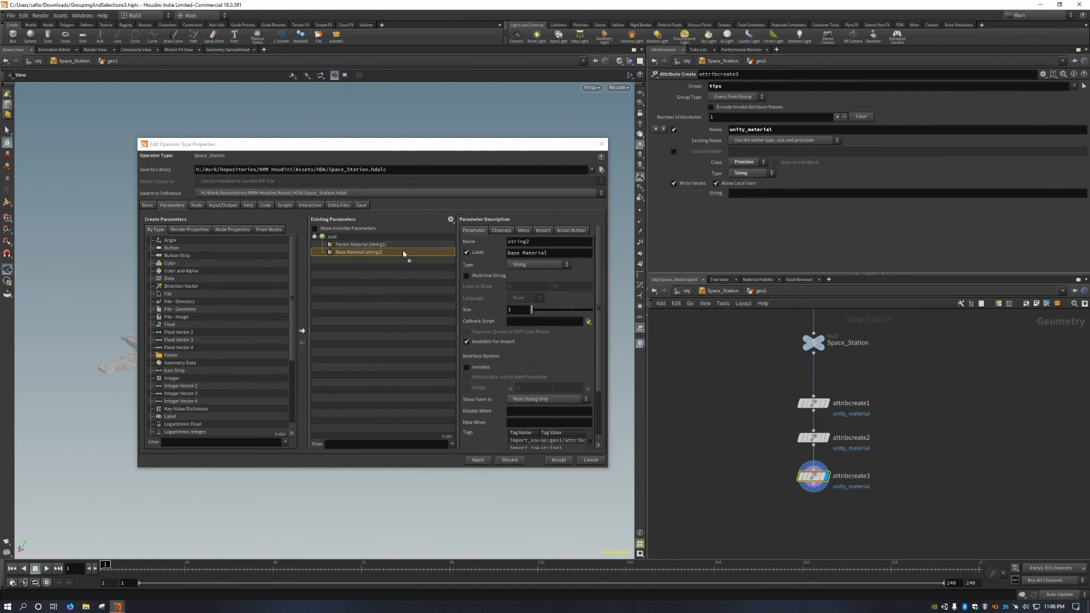
drag(403, 252, 339, 239)
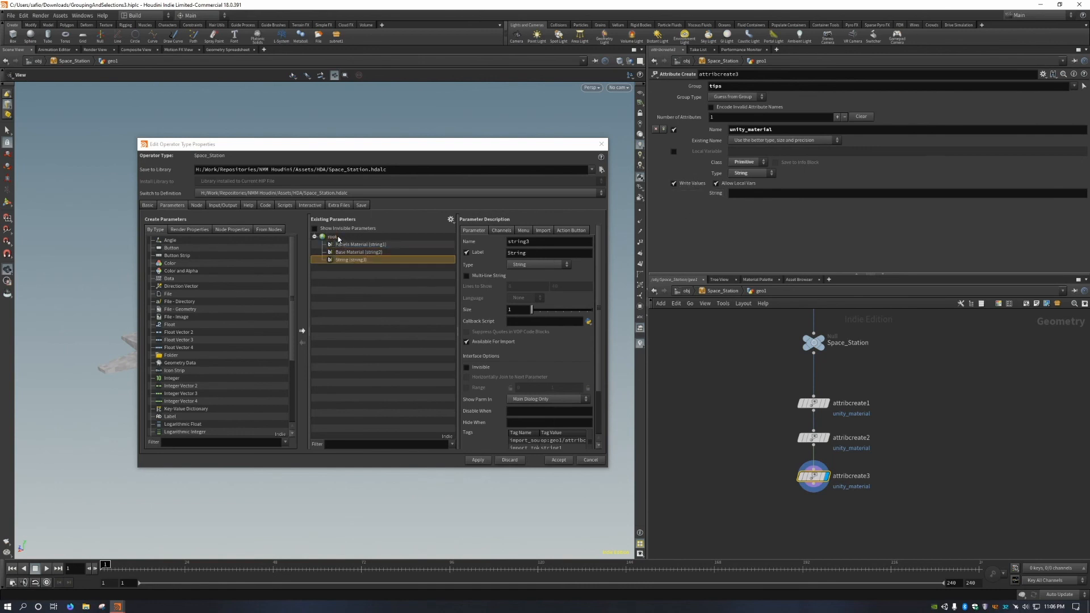
double_click(540, 255)
text(Tips Material)
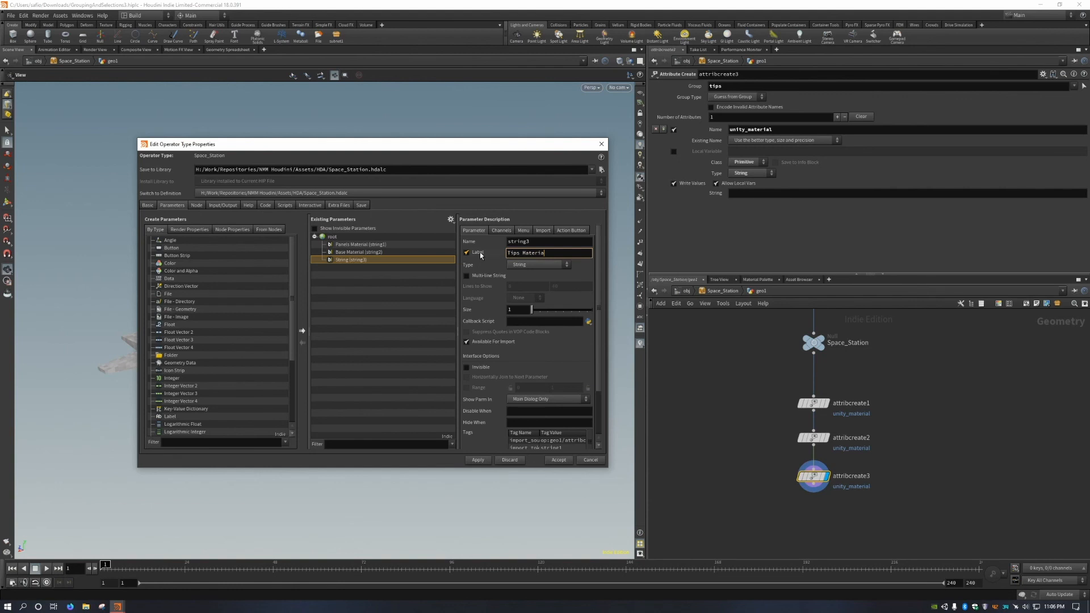
key(Return)
click(478, 460)
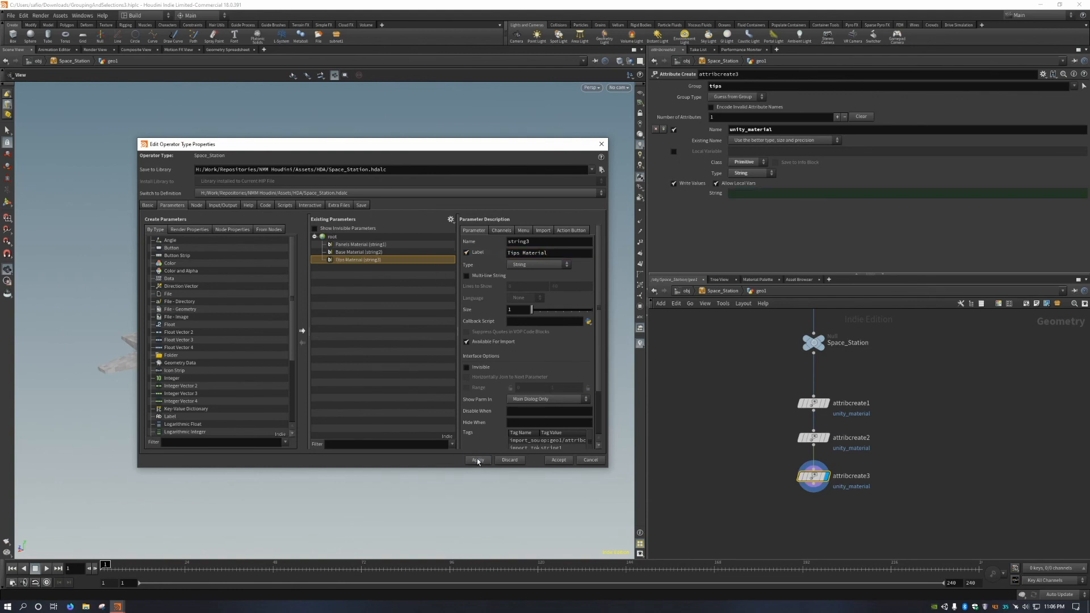
Review the Panels, Base and Tips Material parameter definitions alongside the linked string value of attribcreate1.
click(384, 252)
click(385, 245)
click(382, 254)
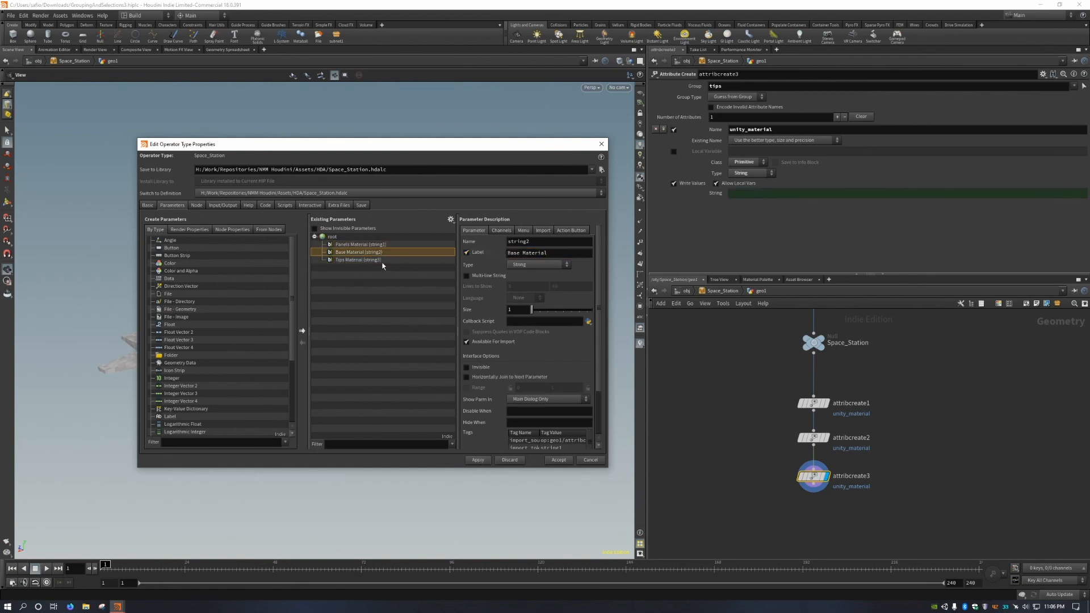
click(382, 261)
click(377, 251)
click(376, 244)
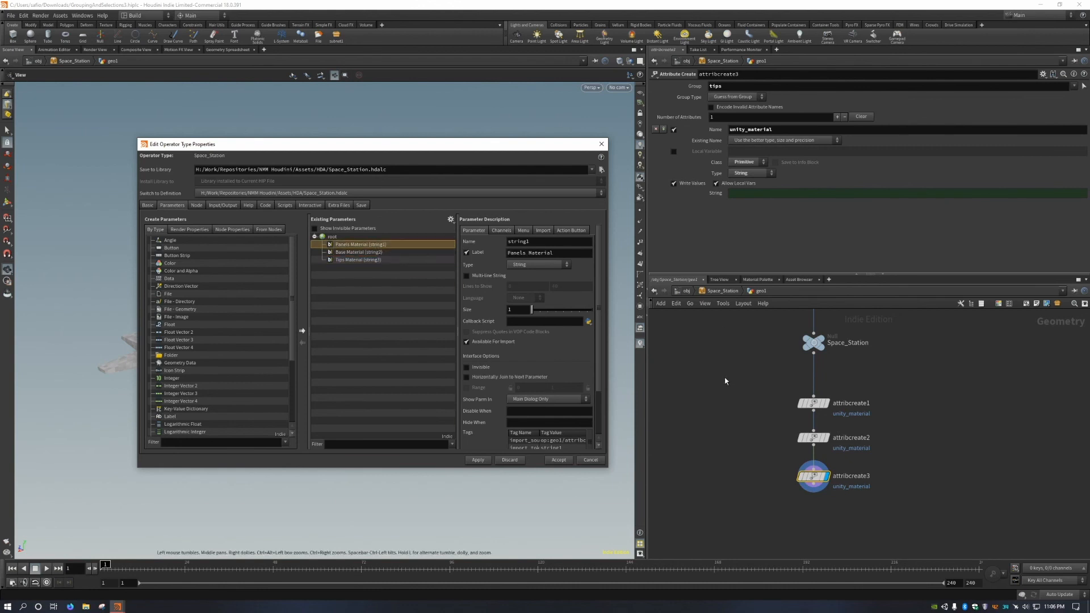
click(813, 403)
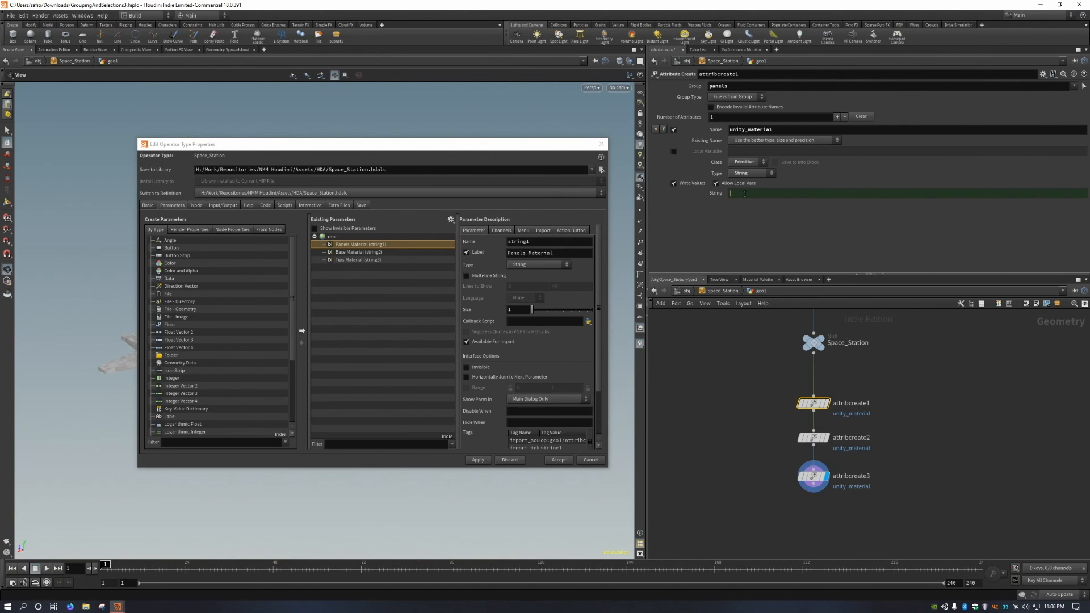
click(369, 253)
click(372, 260)
click(367, 252)
click(362, 246)
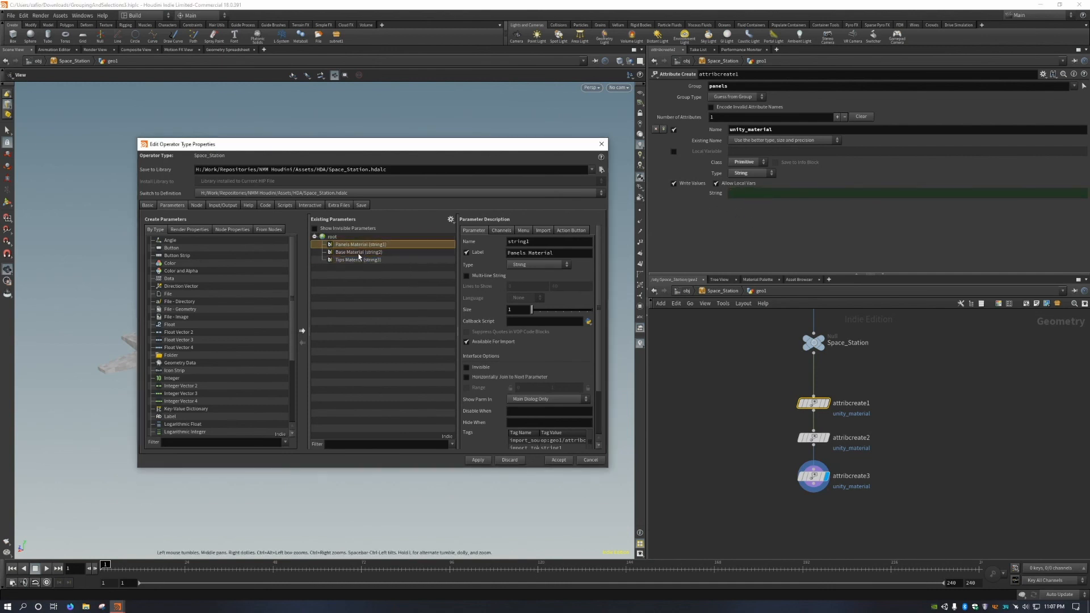
click(359, 253)
click(360, 245)
drag(311, 145, 322, 173)
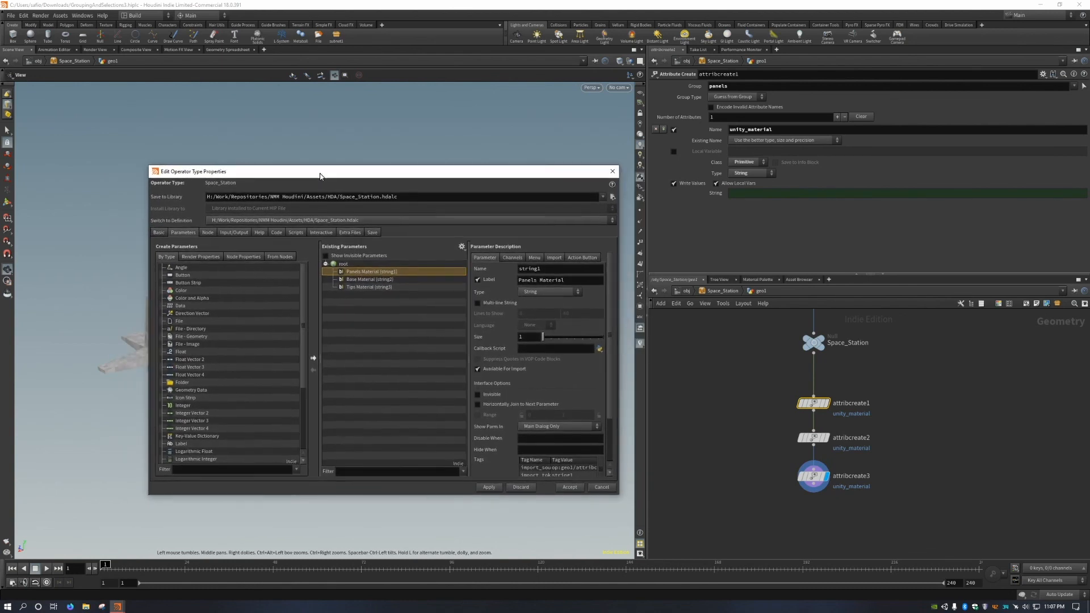
click(372, 313)
Accept the asset's parameter definitions and close the operator type properties.
click(747, 243)
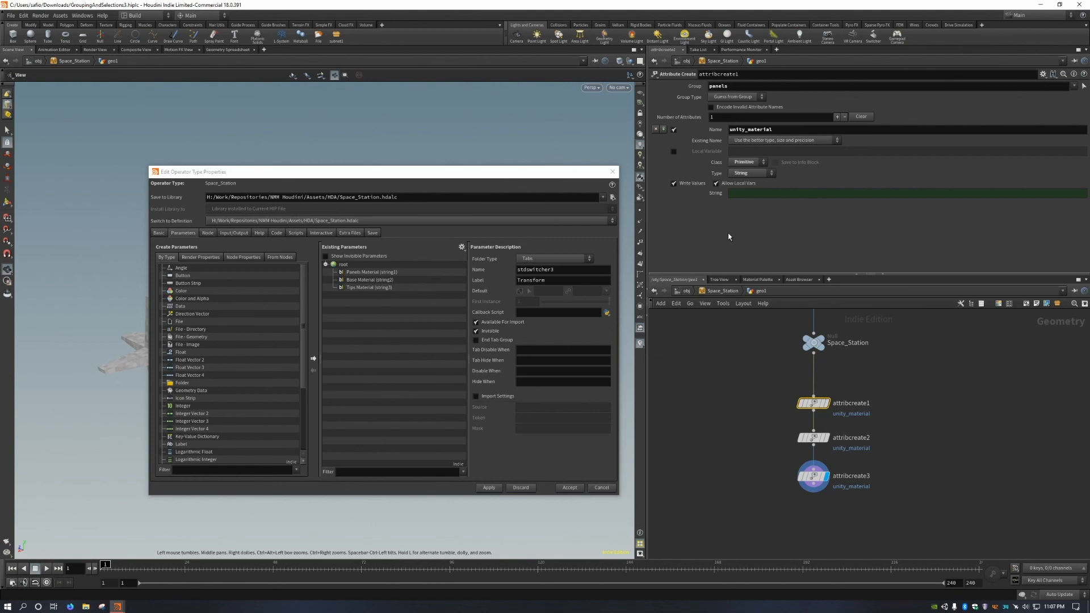
click(748, 195)
click(570, 487)
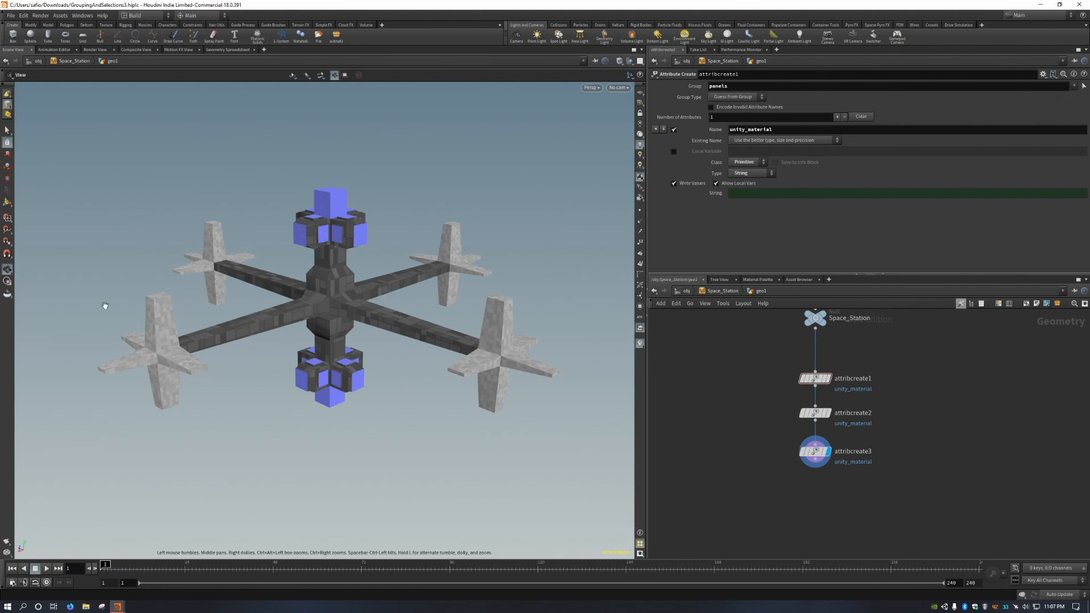
mouse_move(326, 327)
mouse_down()
mouse_move(352, 318)
mouse_move(336, 309)
mouse_up()
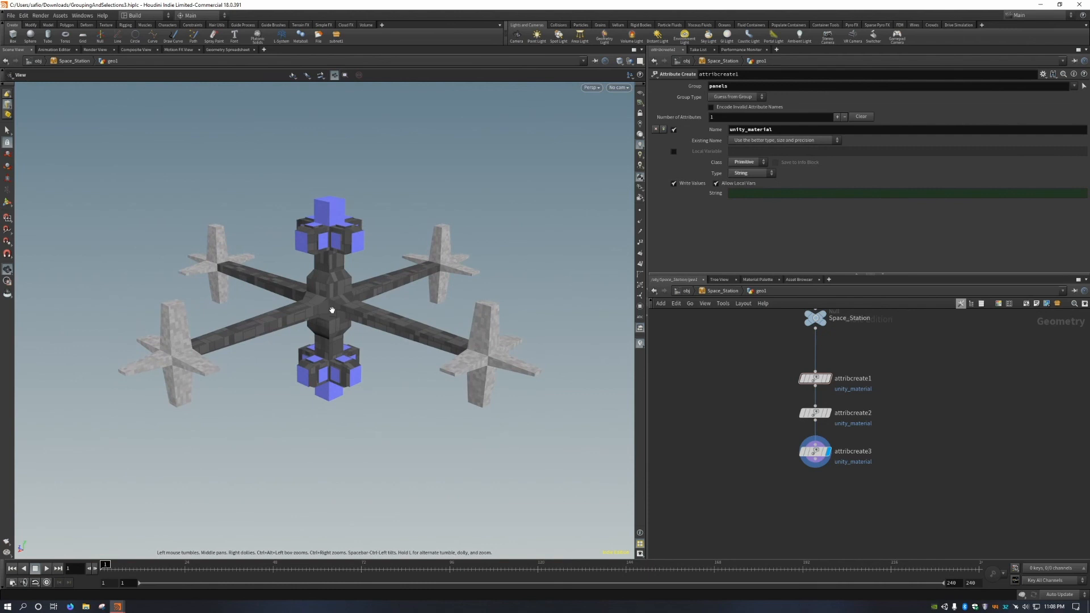